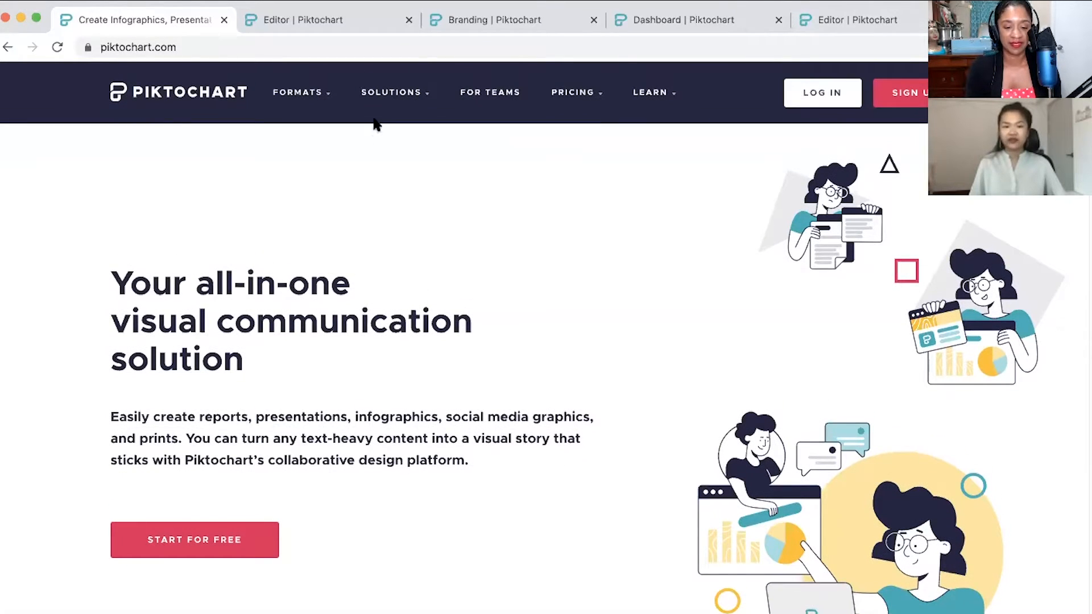
- Look over the Piktochart home page, including its available formats, solutions and the collaboration section
mouse_move(288, 94)
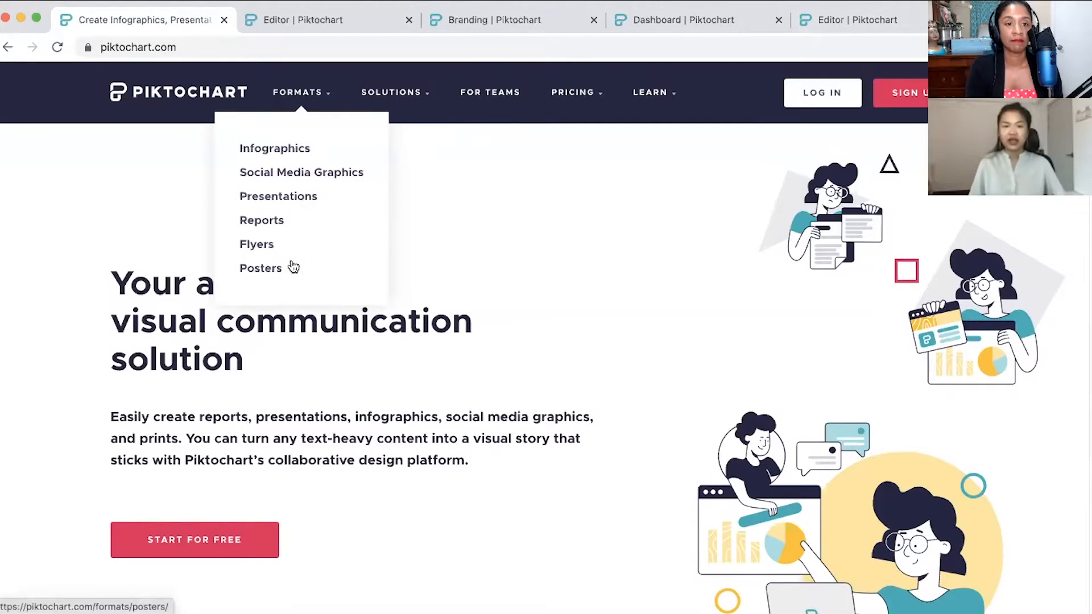
mouse_move(398, 101)
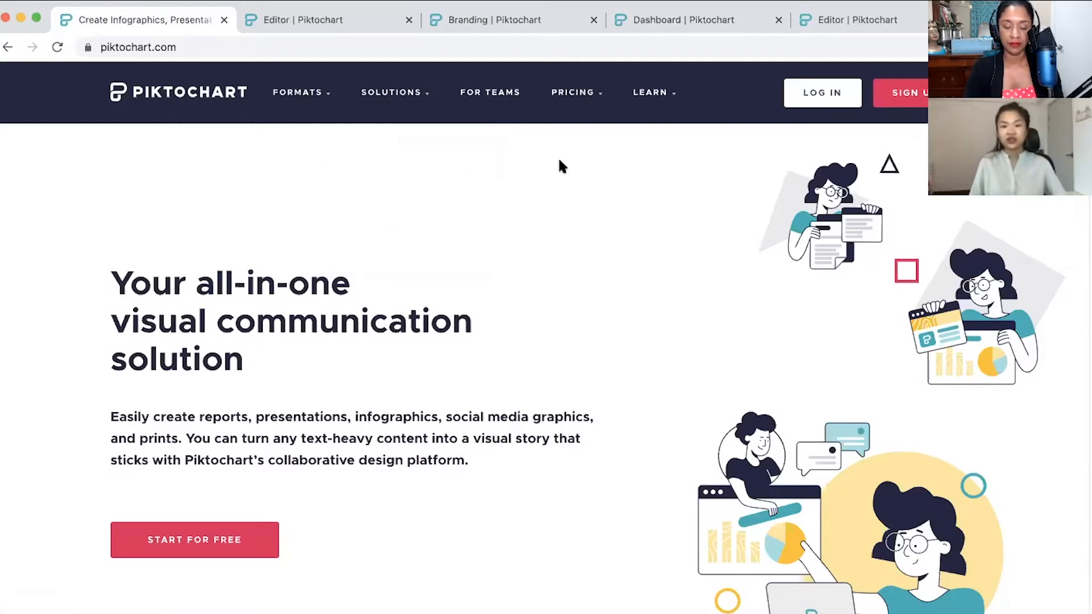
scroll(371, 315, down, 10)
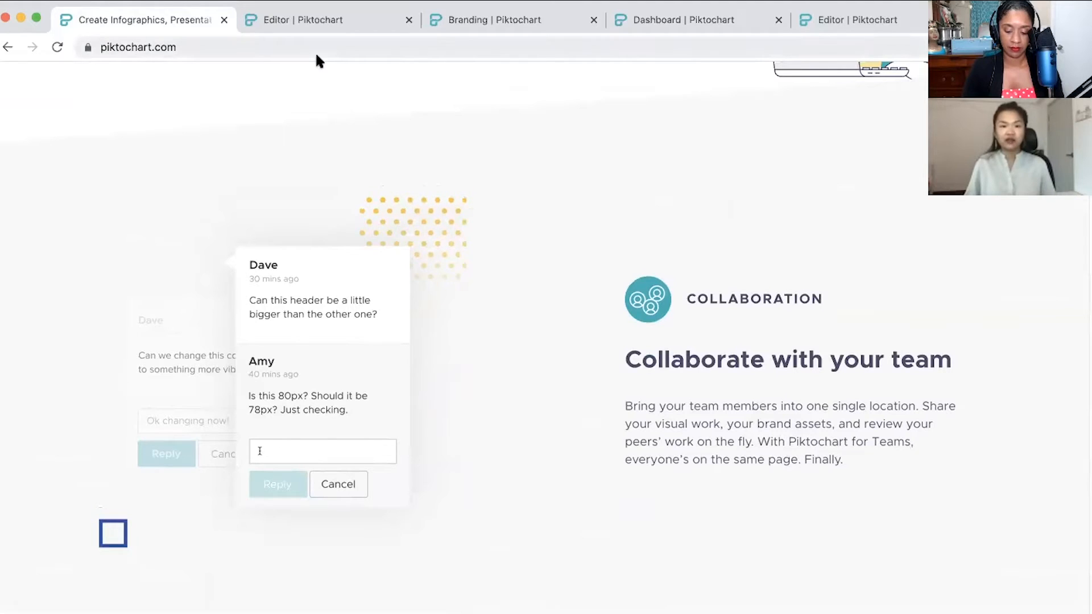
- Review the business infrastructure infographic in the editor, from the logo header and world map down through its lettered sections
click(306, 19)
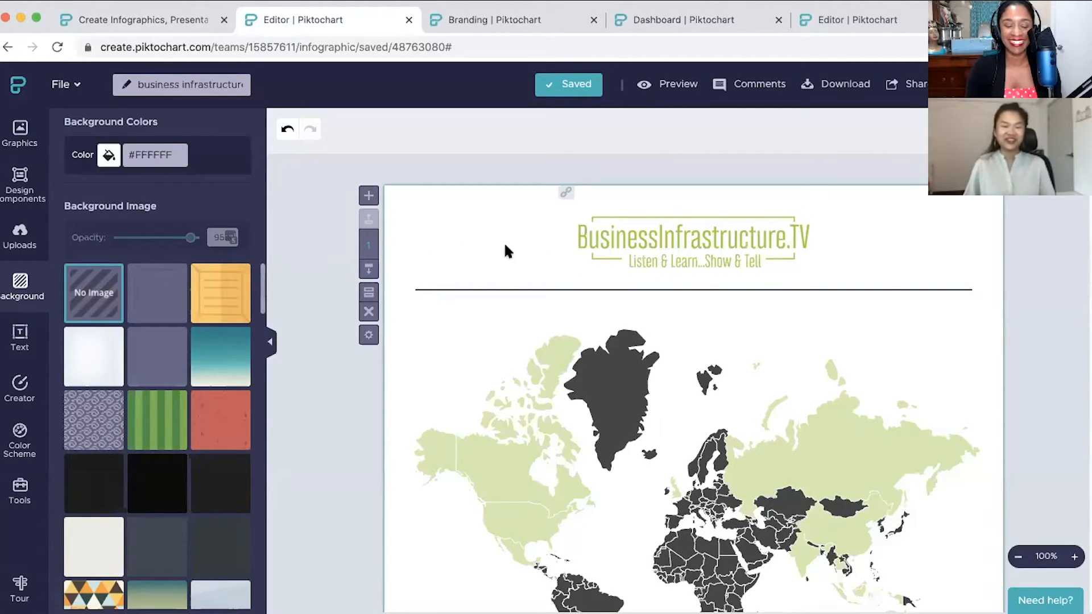
scroll(501, 364, down, 10)
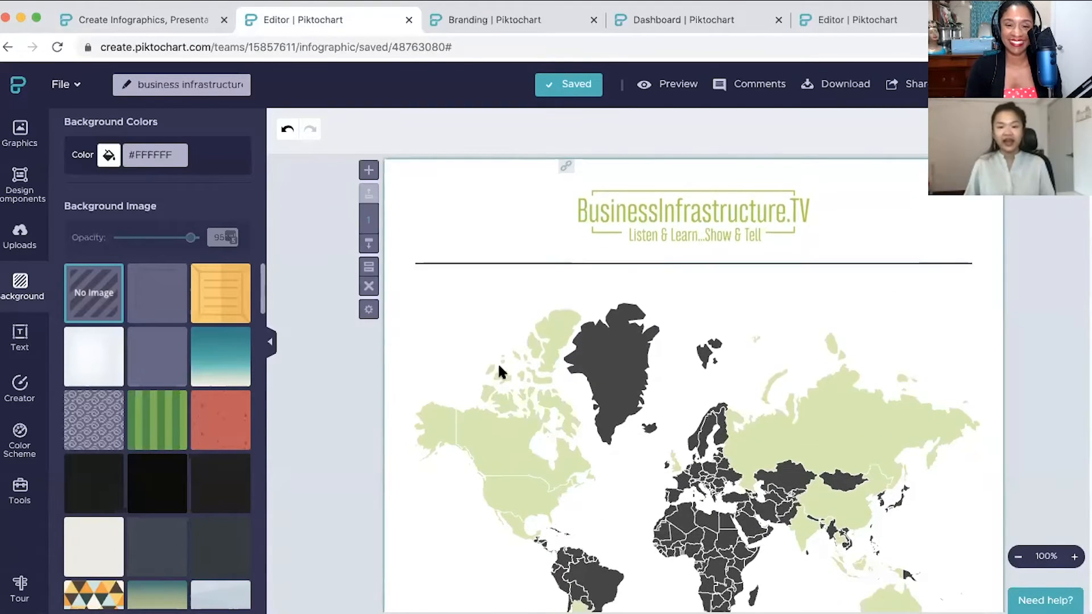
scroll(500, 370, down, 12)
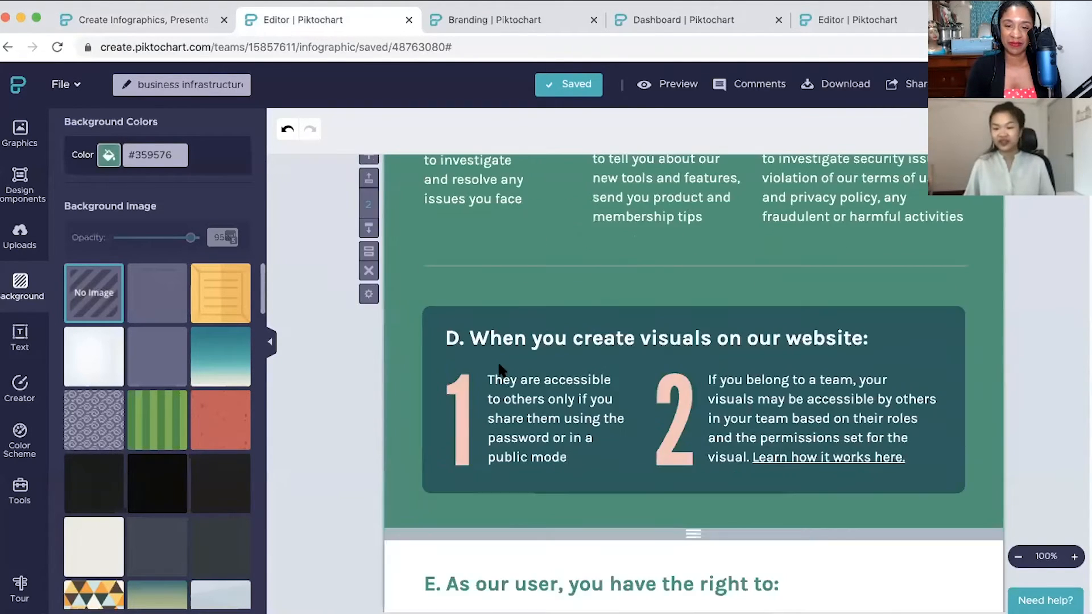
scroll(499, 368, down, 6)
scroll(498, 369, up, 12)
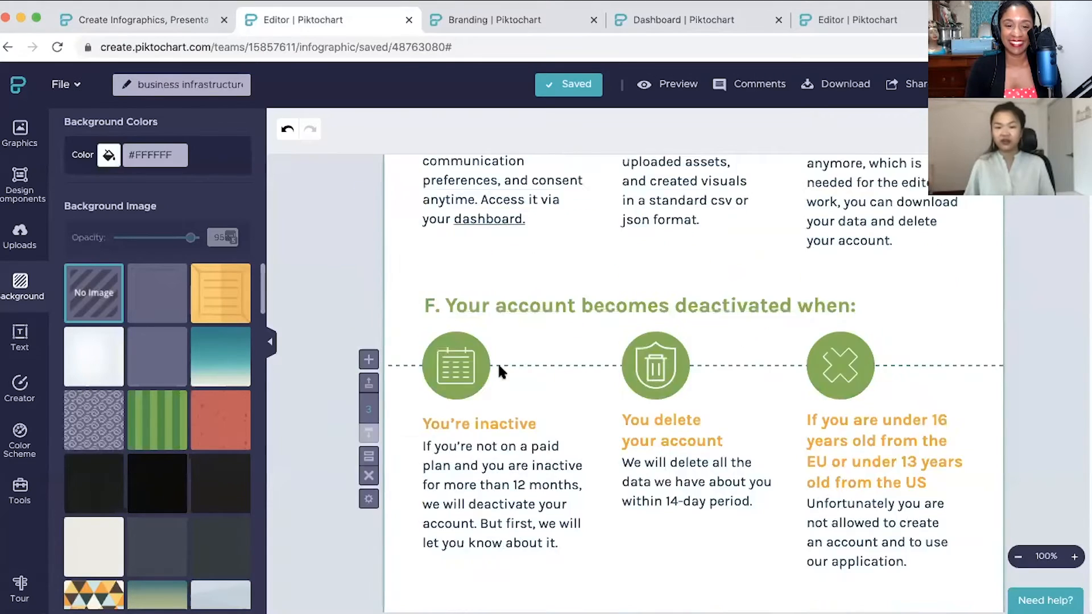
scroll(499, 369, down, 5)
scroll(499, 369, up, 9)
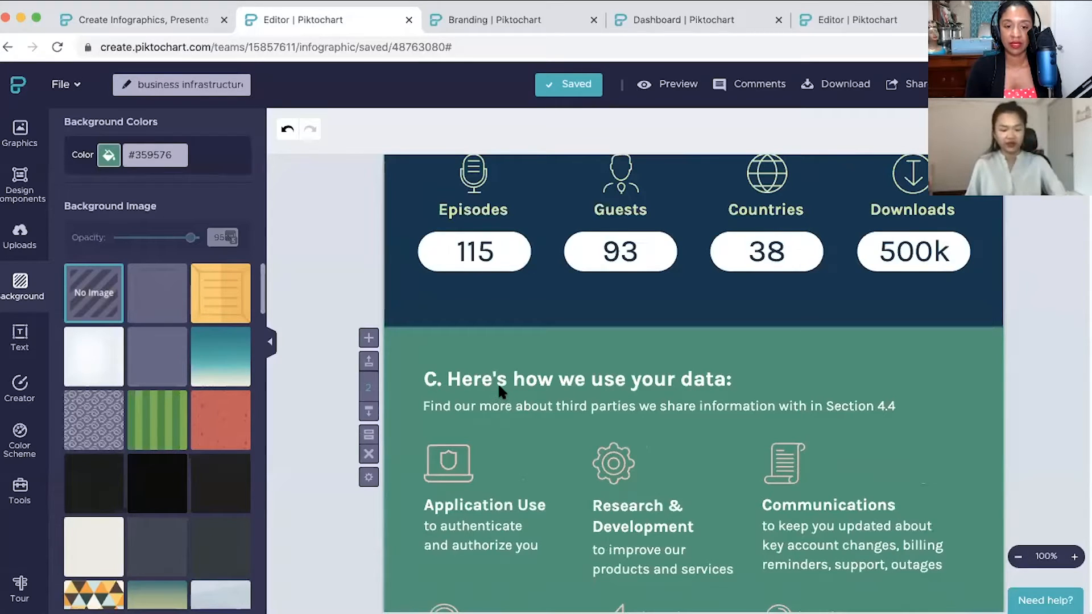
- Preview the Privacy Policy template among the dashboard's infographic templates
click(694, 19)
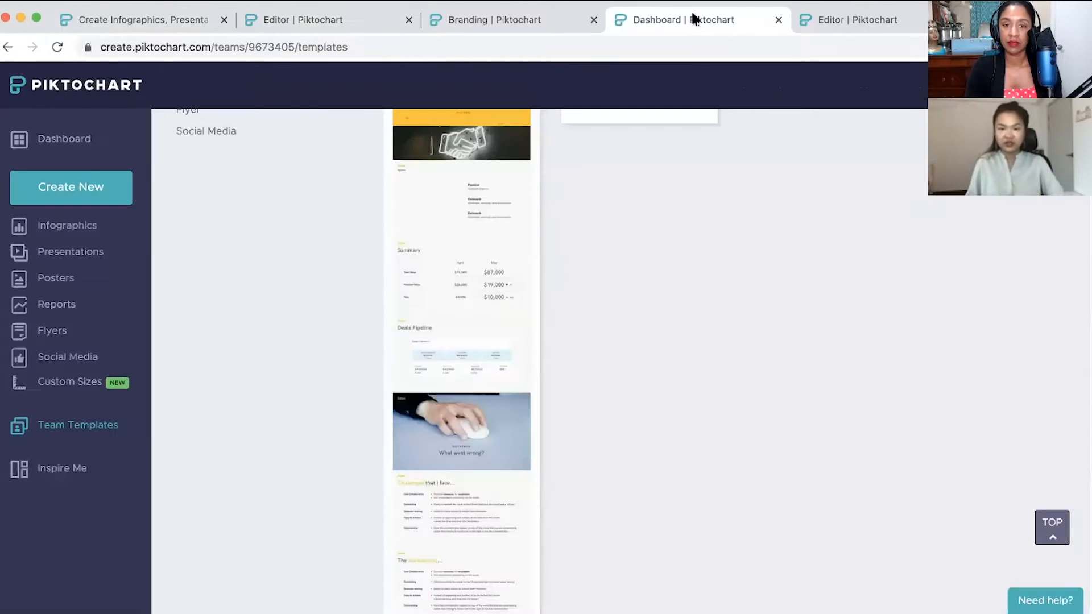
click(64, 228)
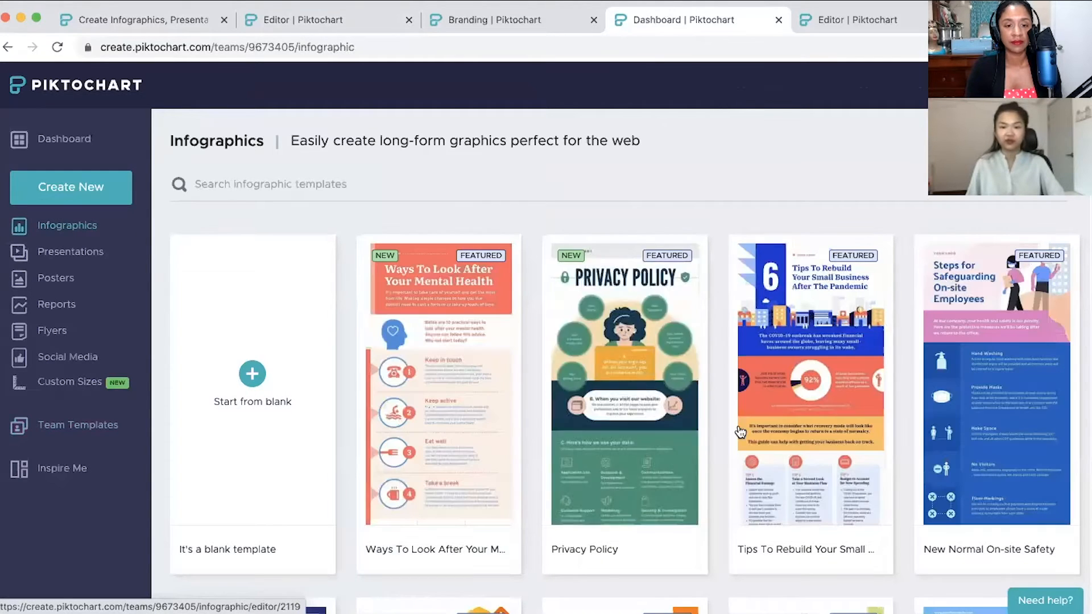
mouse_move(642, 368)
click(642, 405)
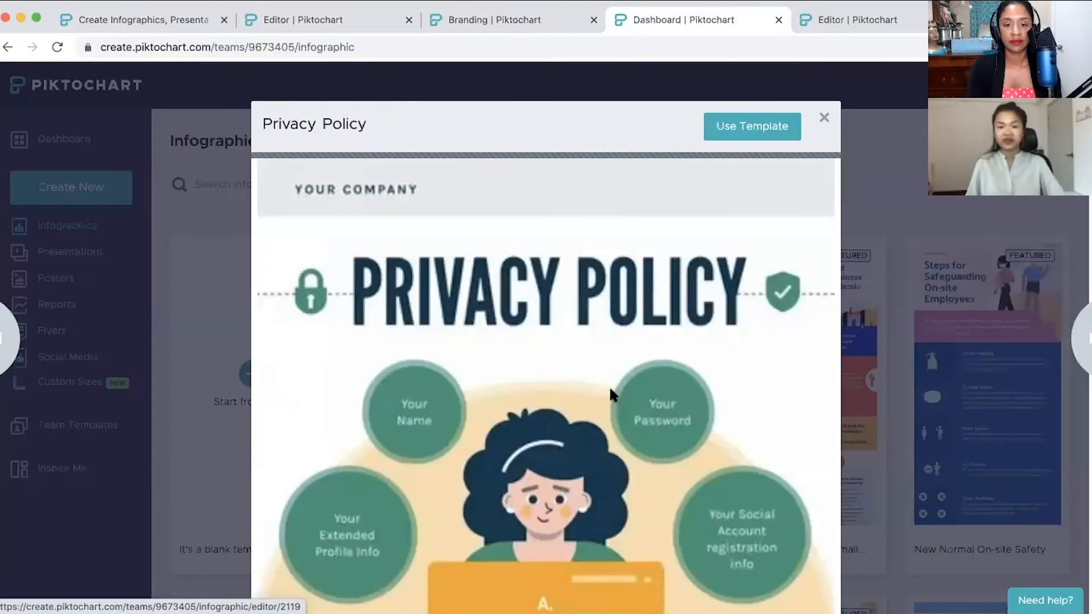
- Examine the Privacy Policy template's sections down to the closing compliance note
scroll(537, 431, down, 5)
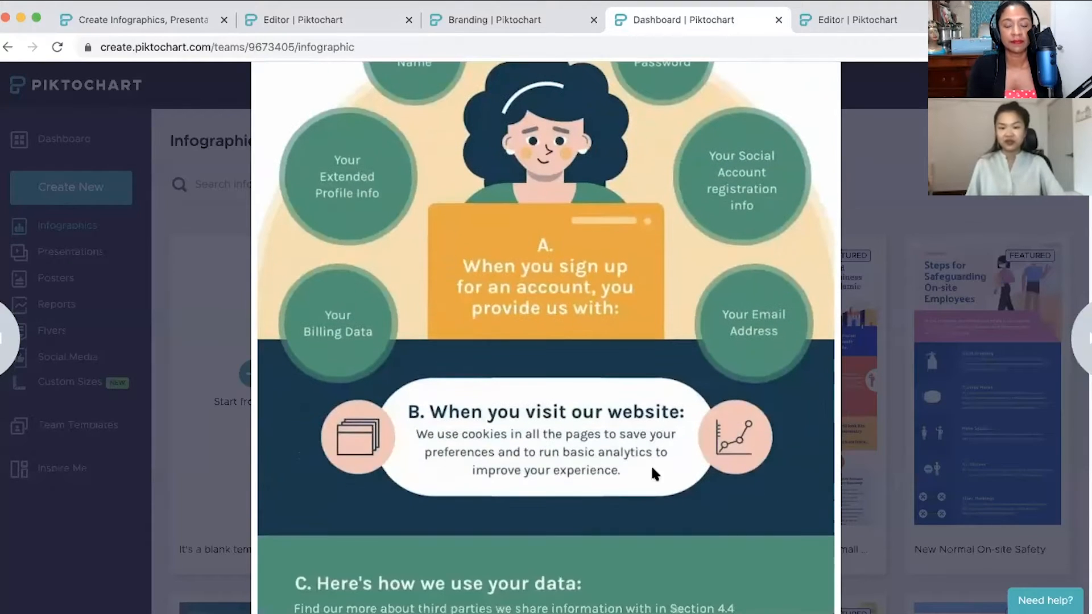
scroll(604, 421, down, 3)
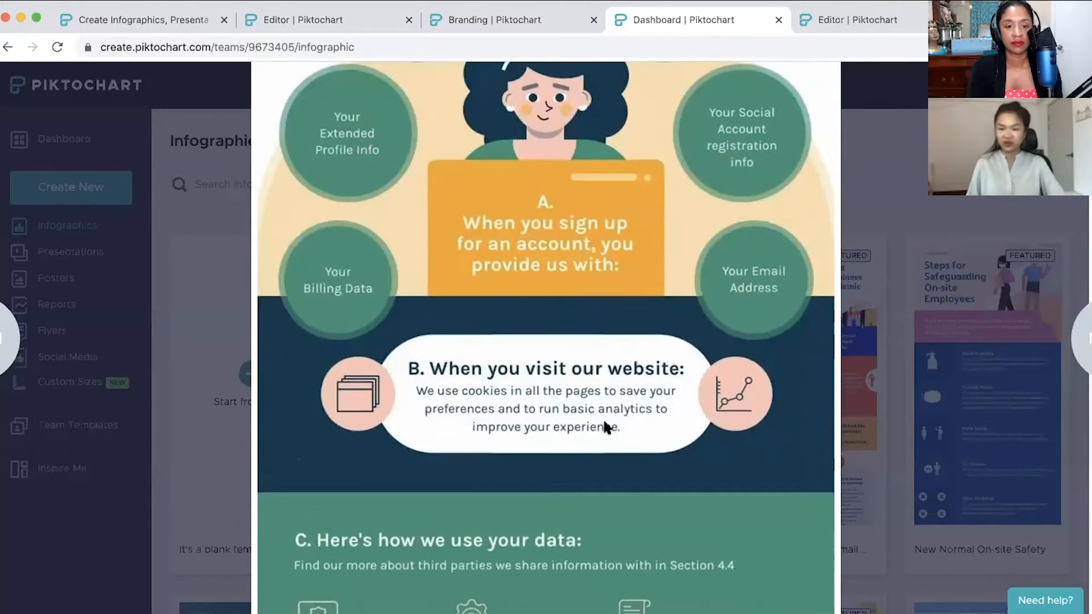
scroll(597, 420, down, 5)
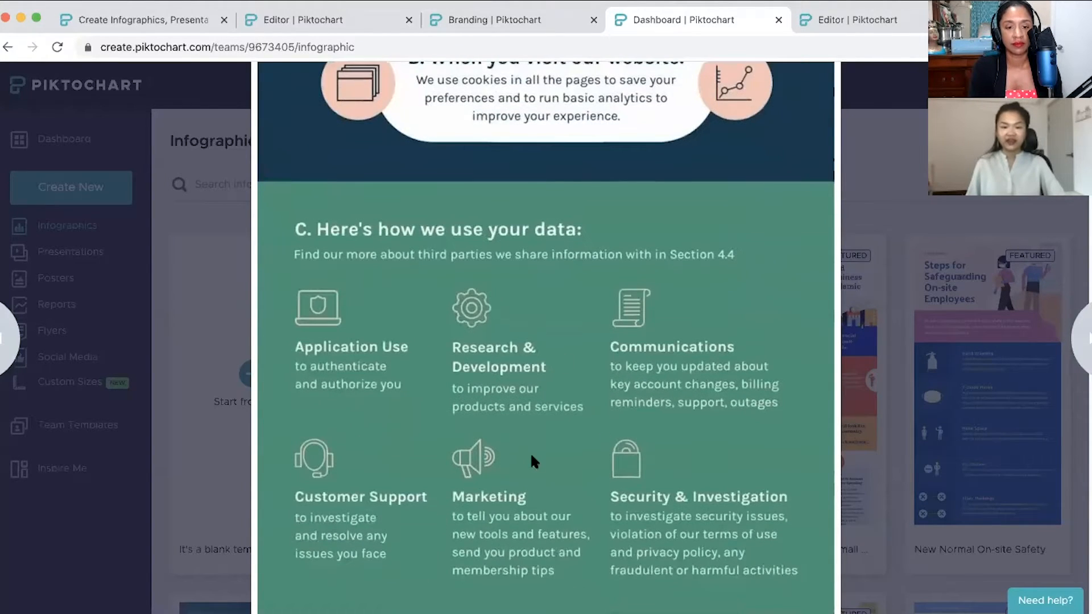
scroll(597, 455, down, 12)
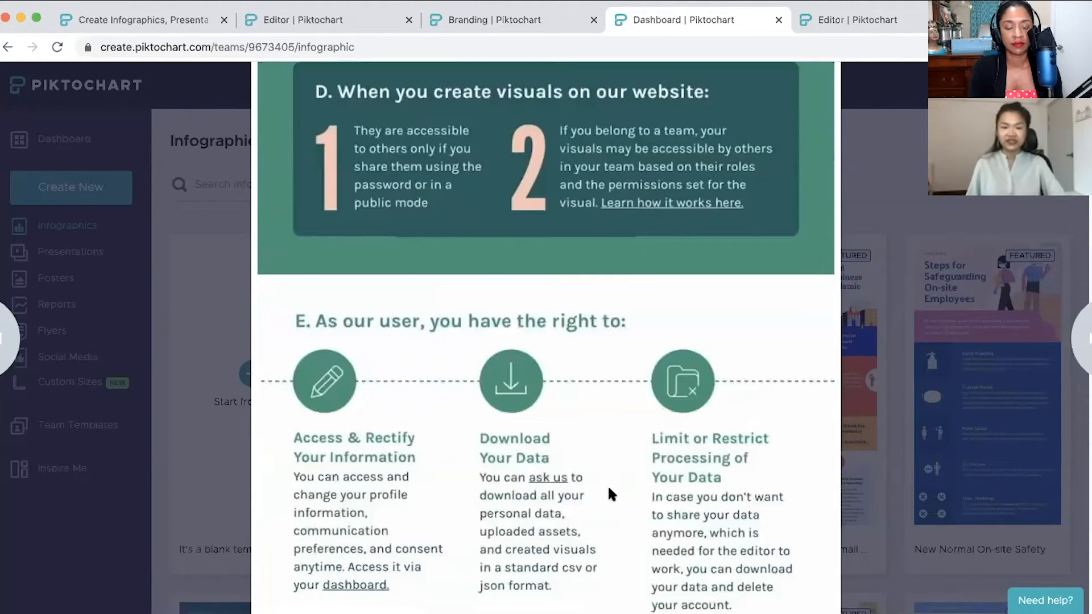
scroll(550, 479, down, 7)
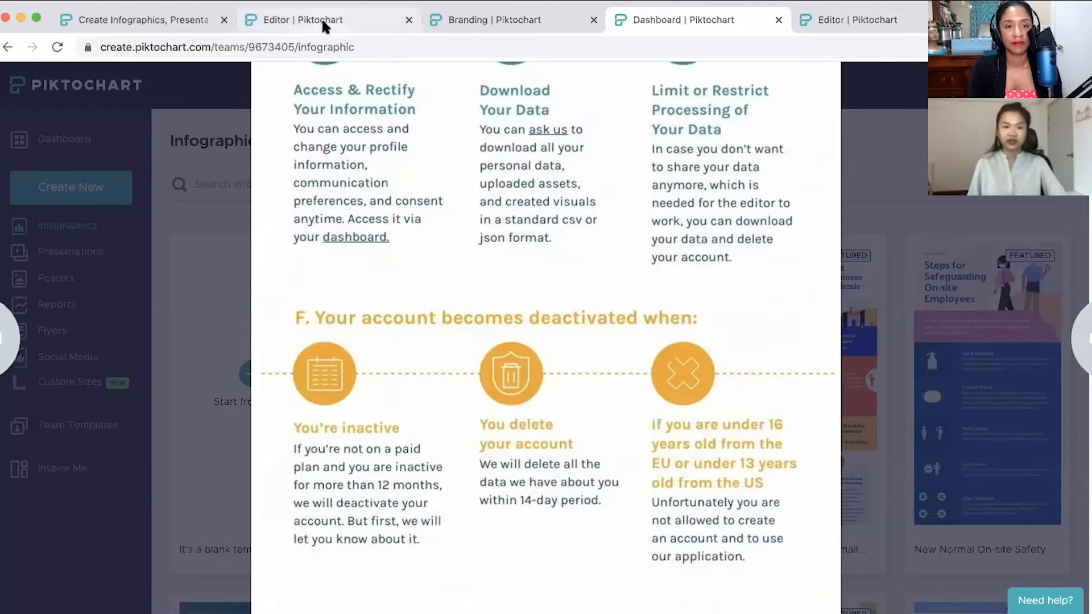
scroll(460, 322, down, 4)
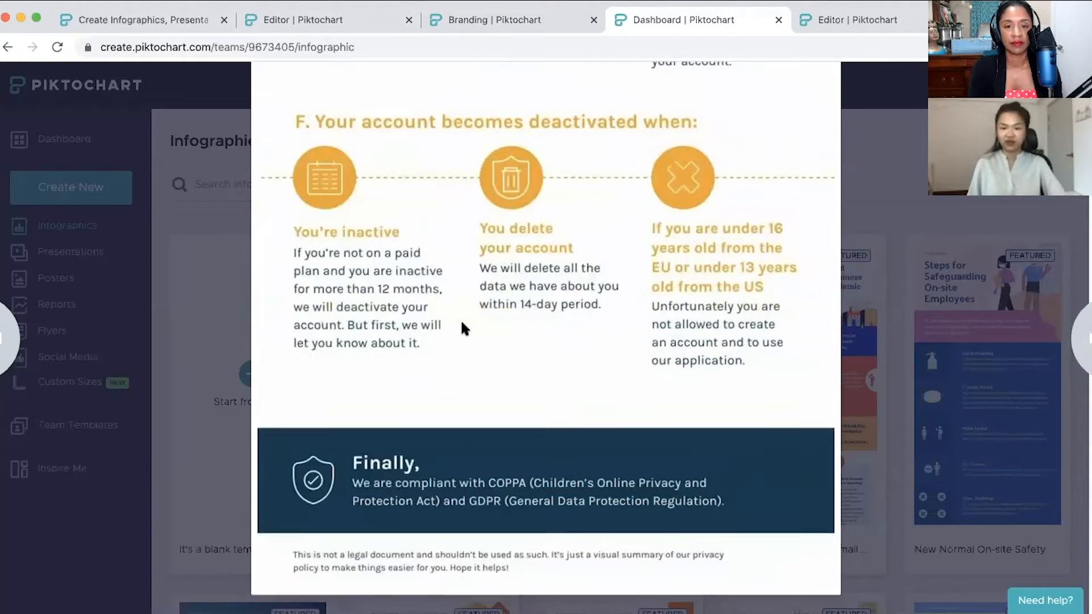
- Return to the business infrastructure infographic and examine its logo header and world map
click(312, 21)
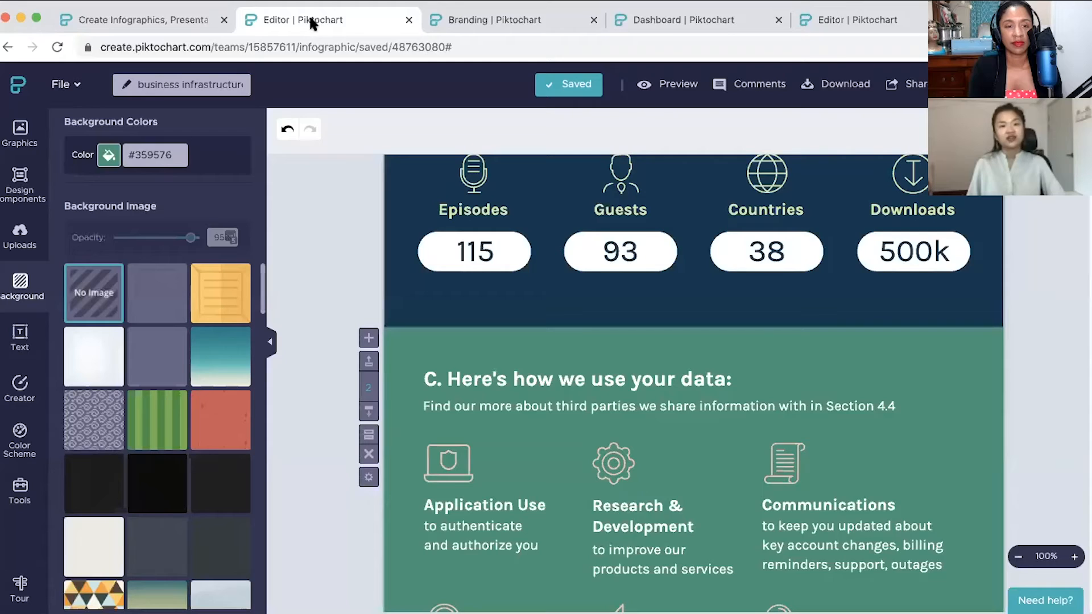
scroll(642, 426, up, 10)
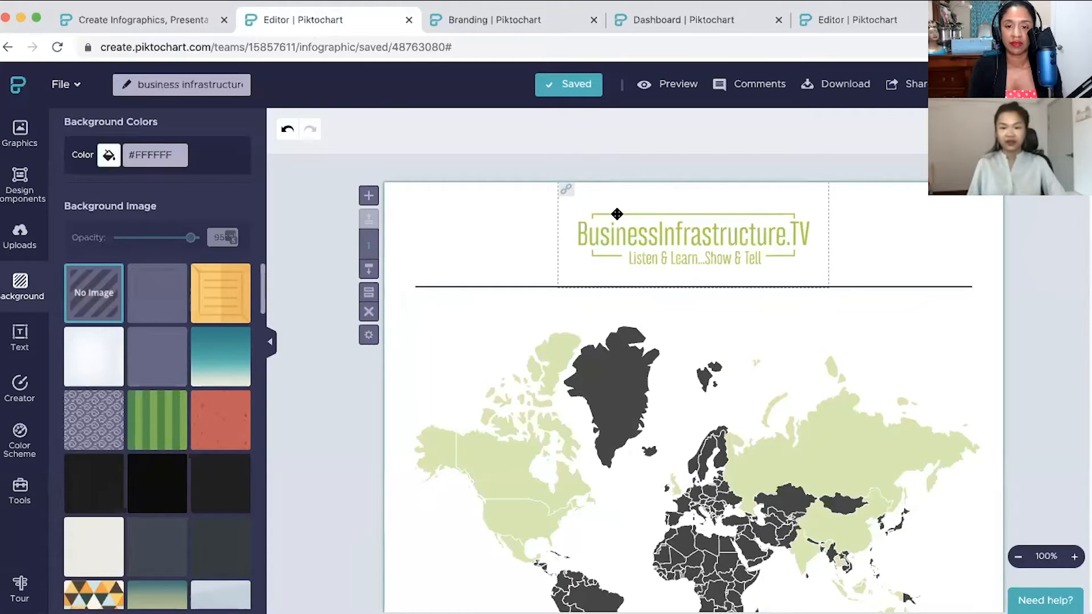
scroll(605, 358, down, 1)
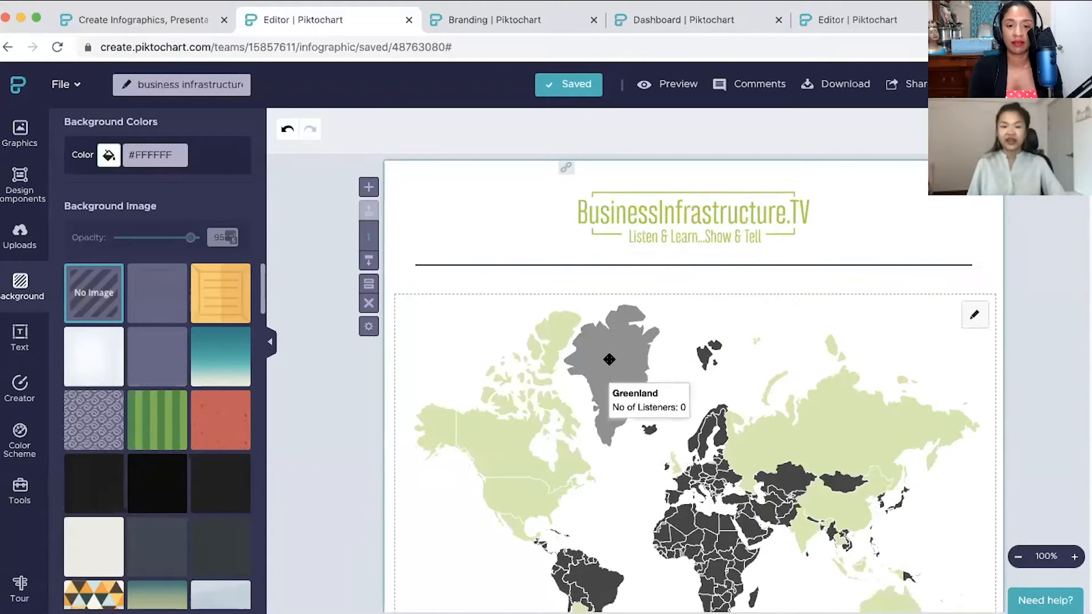
scroll(569, 398, down, 4)
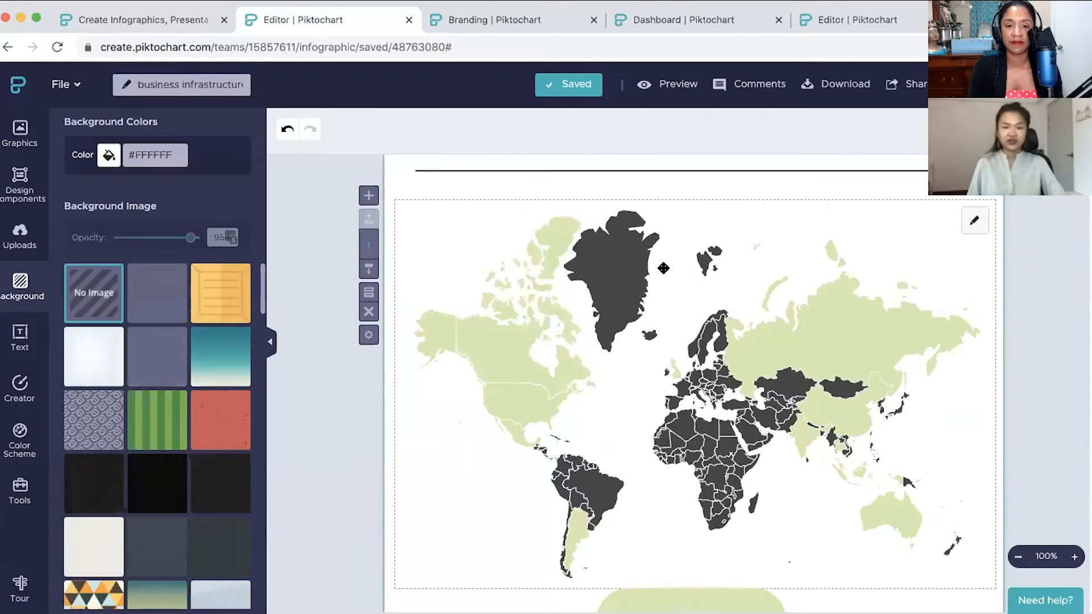
- Open the world map's settings, browse the available maps by region and by country, and leave without updating the map
click(20, 490)
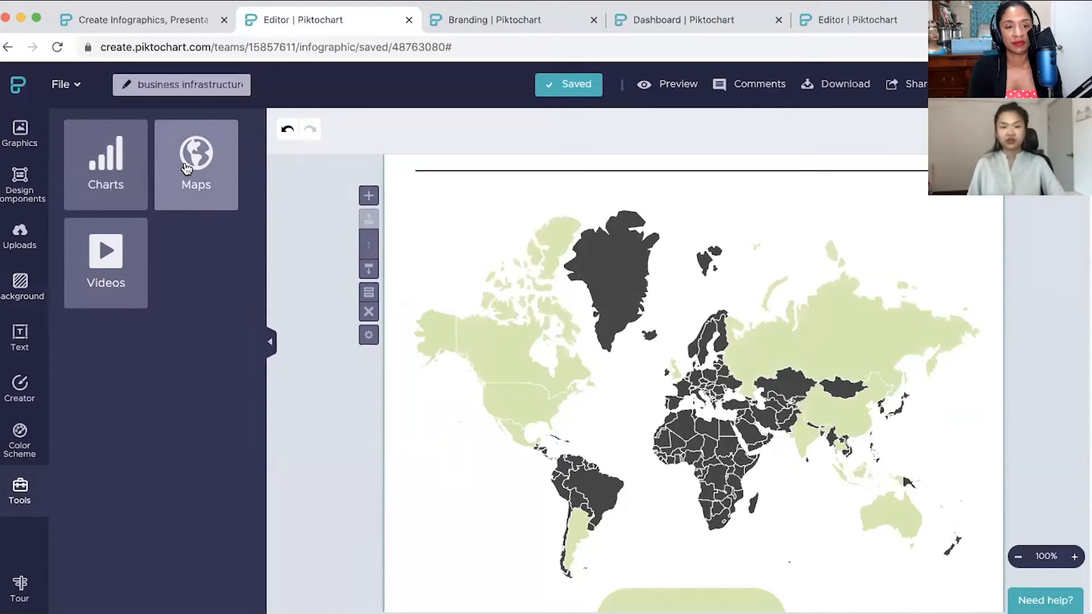
click(594, 250)
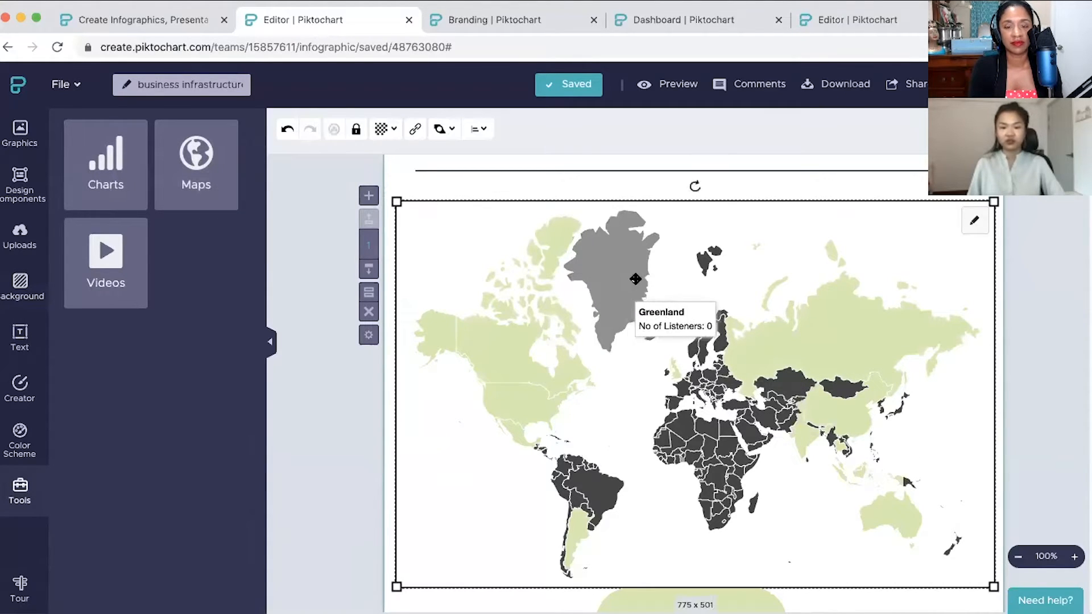
double_click(585, 244)
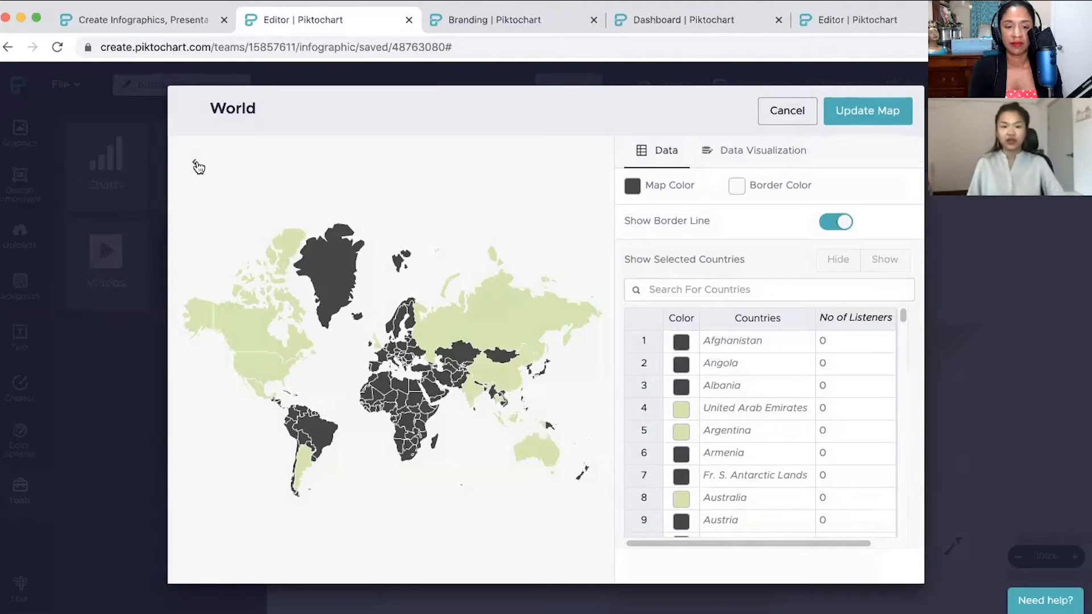
click(196, 166)
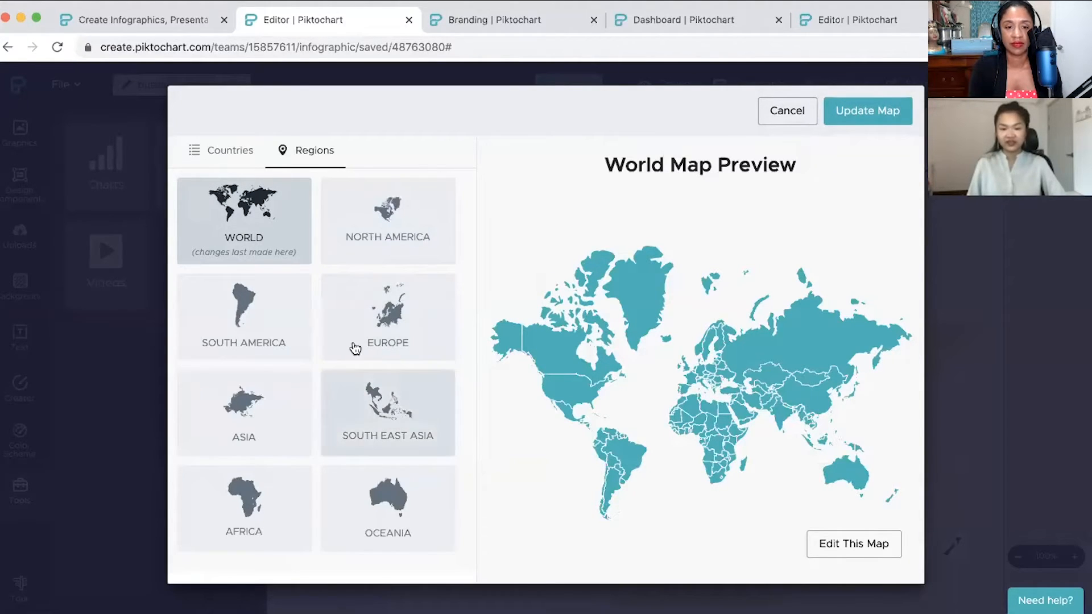
click(233, 153)
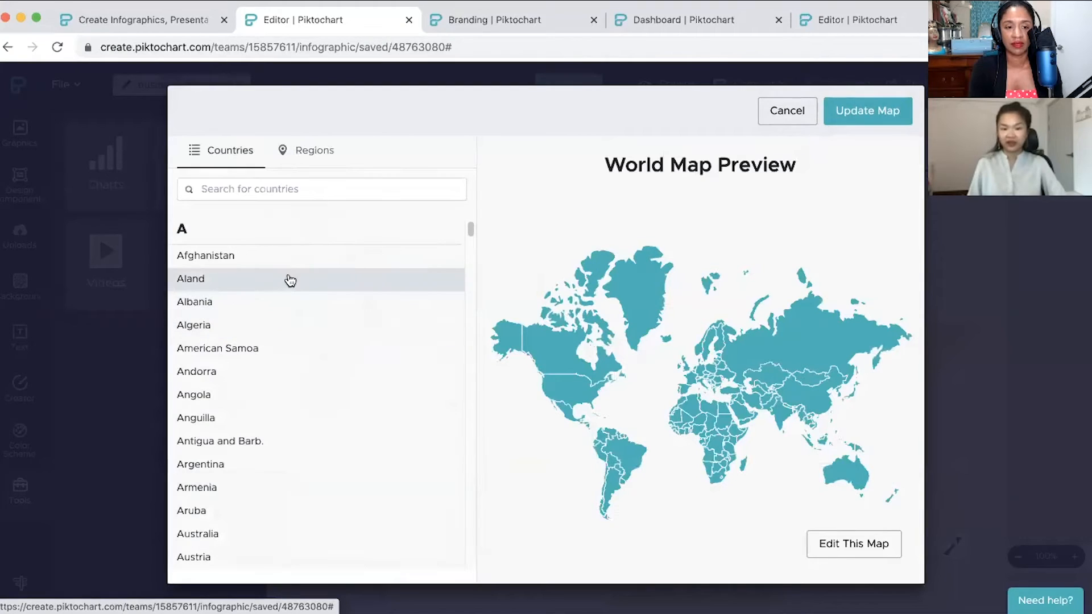
click(313, 152)
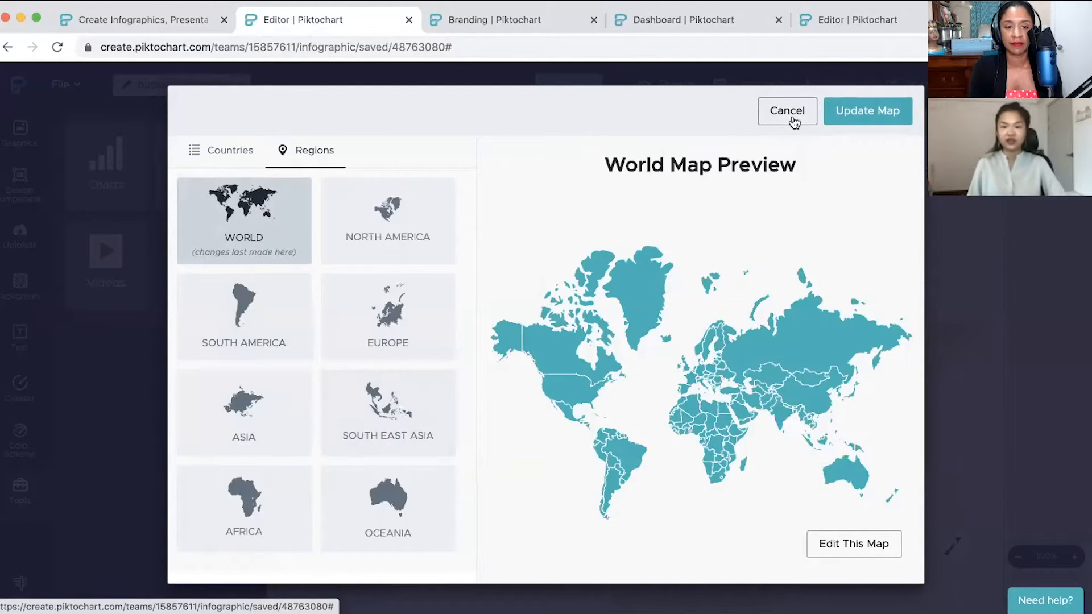
click(791, 114)
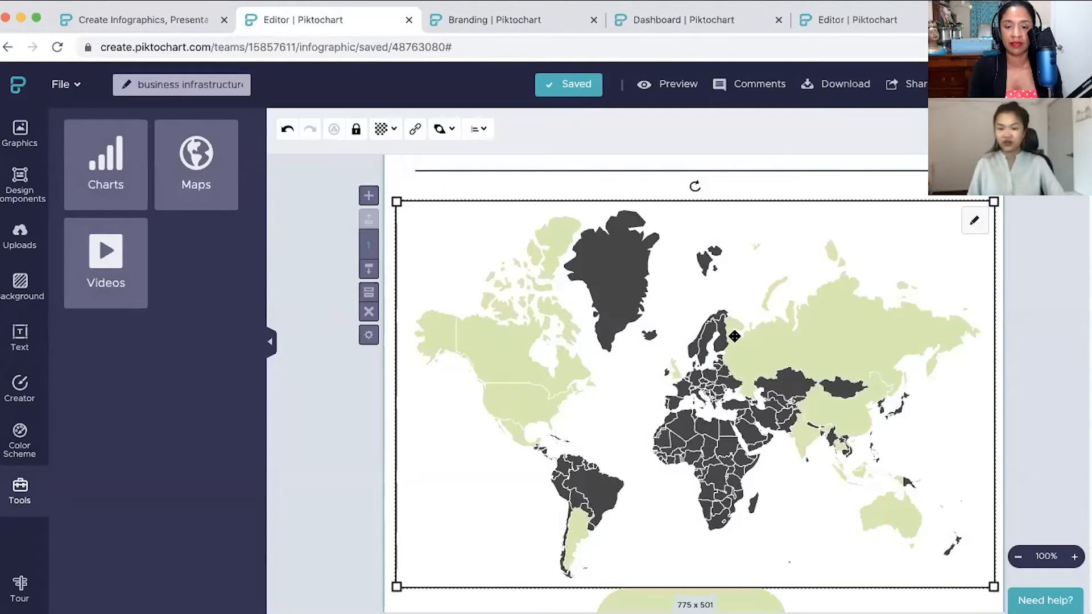
- In the world map's data, set No of Listeners to 1000 for United Arab Emirates and 2000 for Argentina
double_click(649, 294)
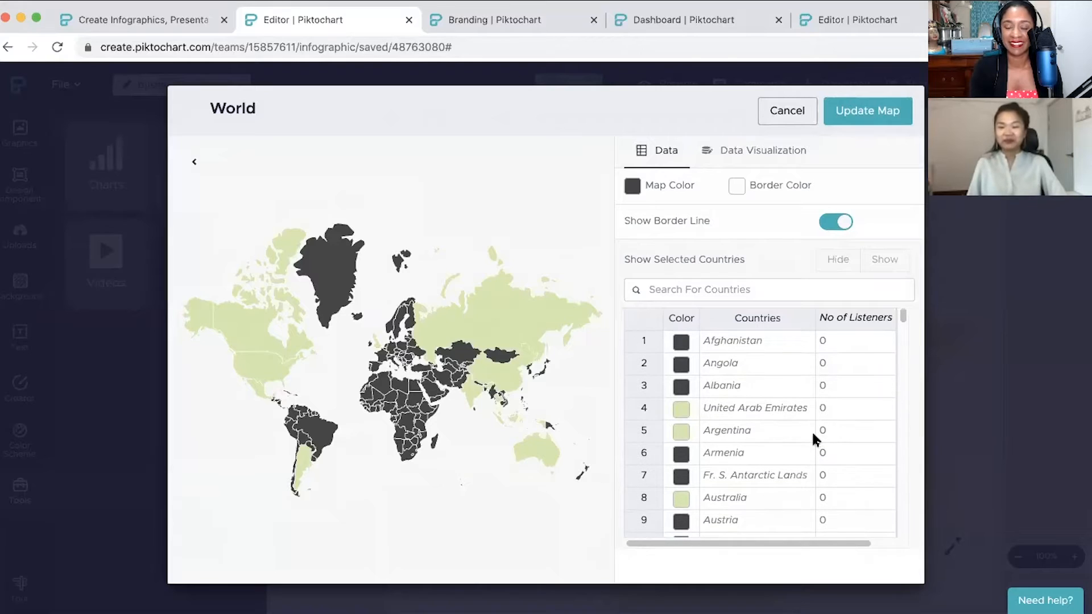
double_click(832, 321)
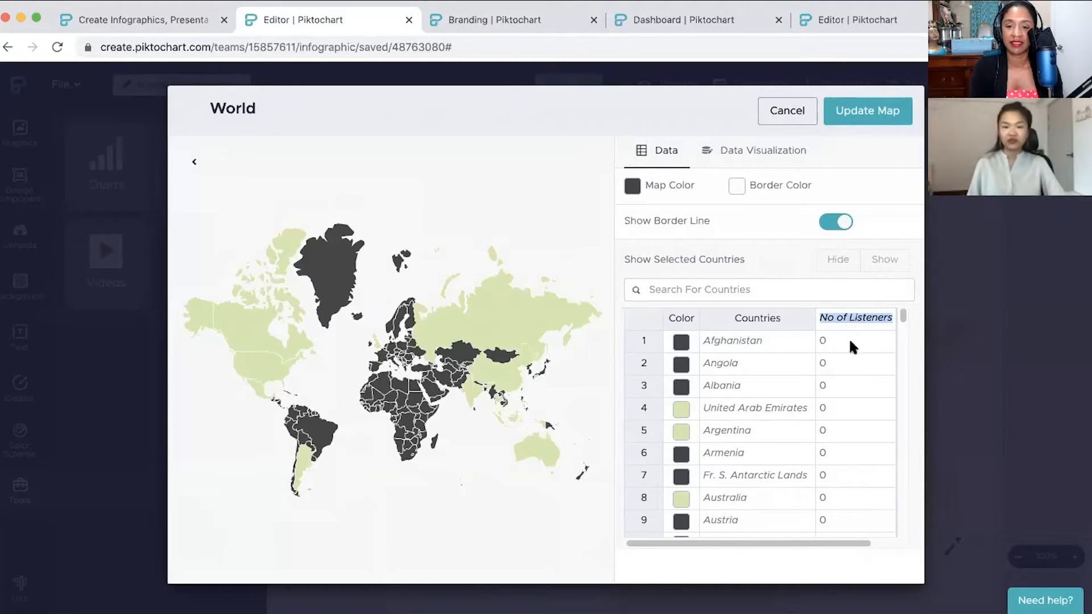
click(828, 408)
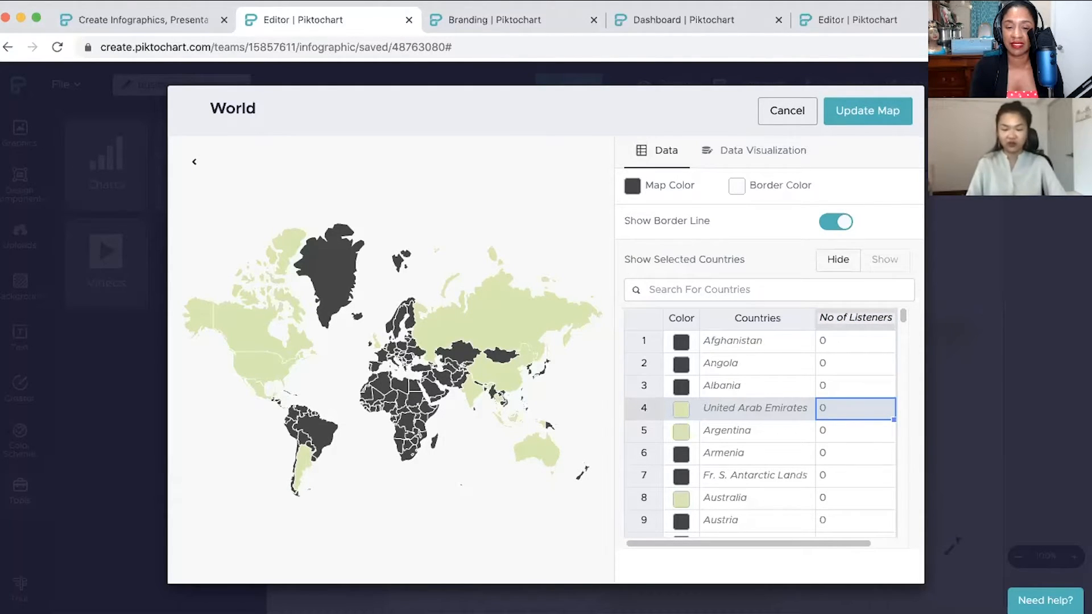
text(1000)
click(839, 430)
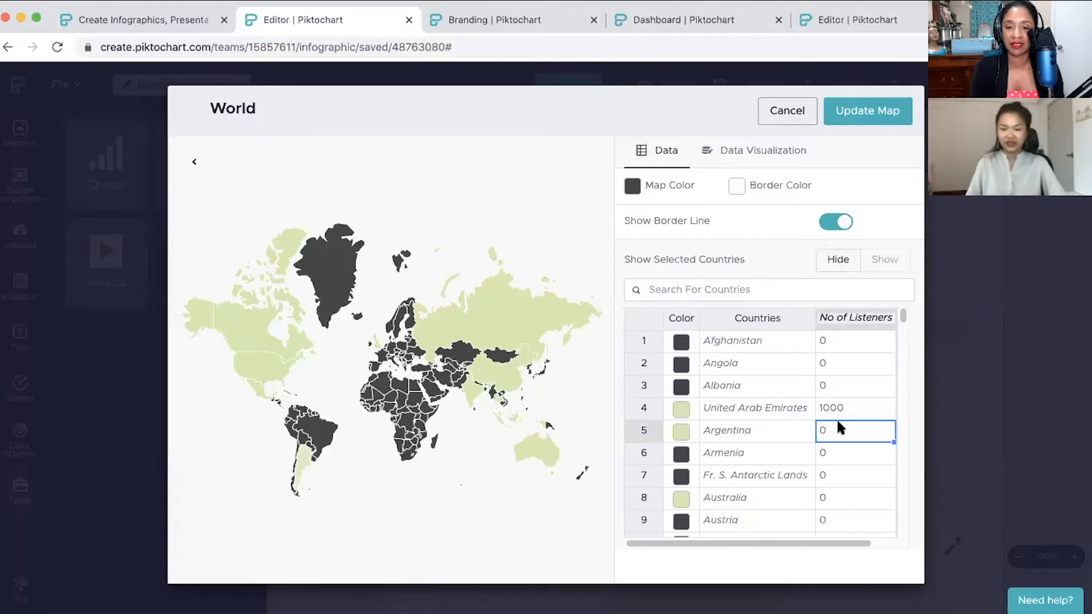
text(2000)
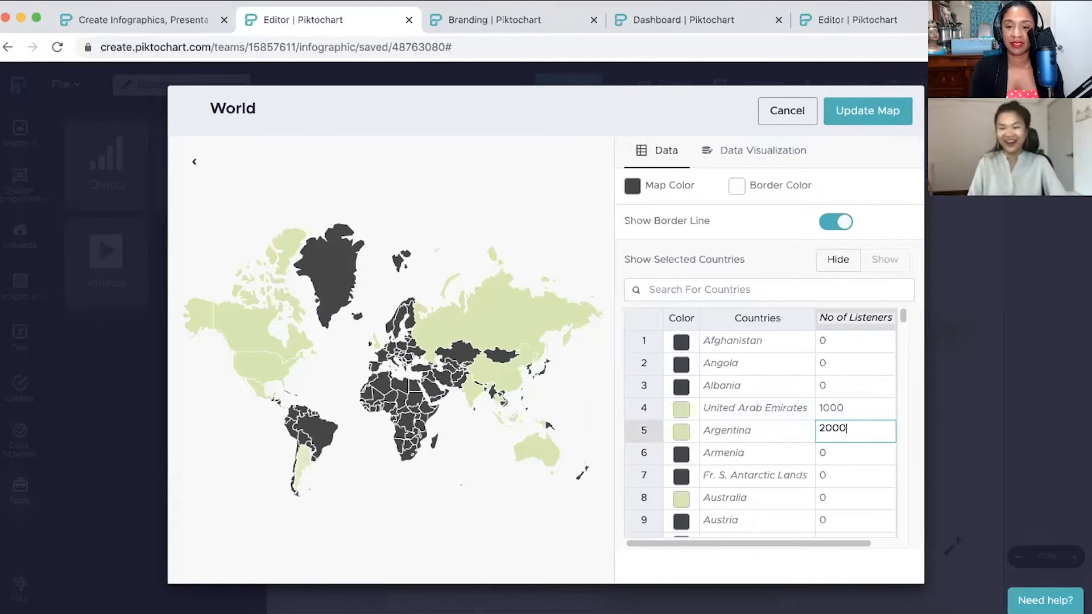
click(836, 497)
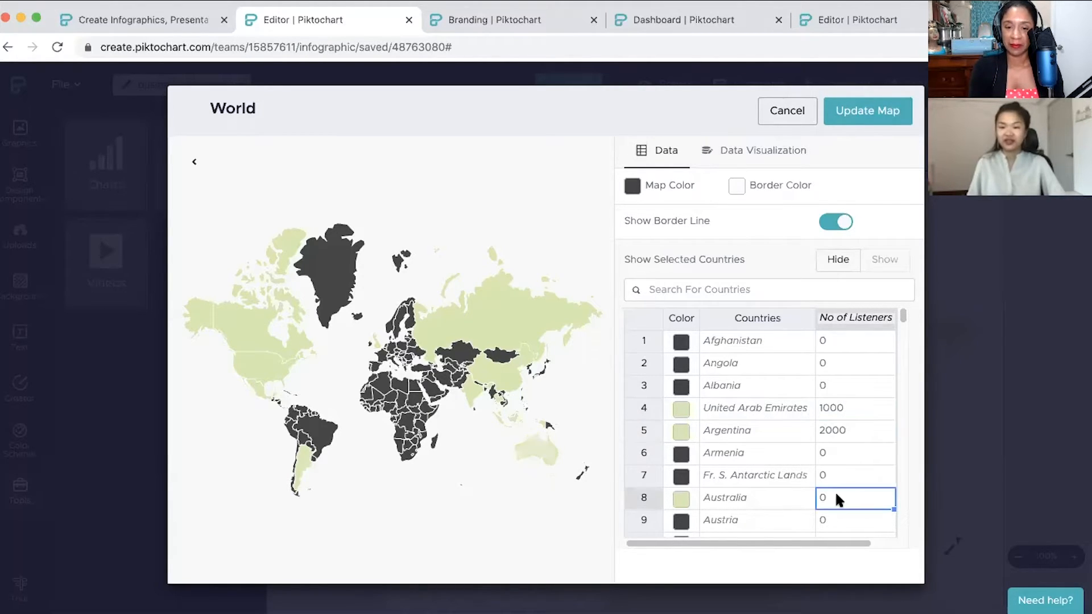
- Search the map's country data for Malaysia and set its No of Listeners to 100
scroll(811, 475, down, 1)
mouse_move(895, 319)
mouse_down()
mouse_move(902, 576)
mouse_move(903, 310)
mouse_up()
click(713, 287)
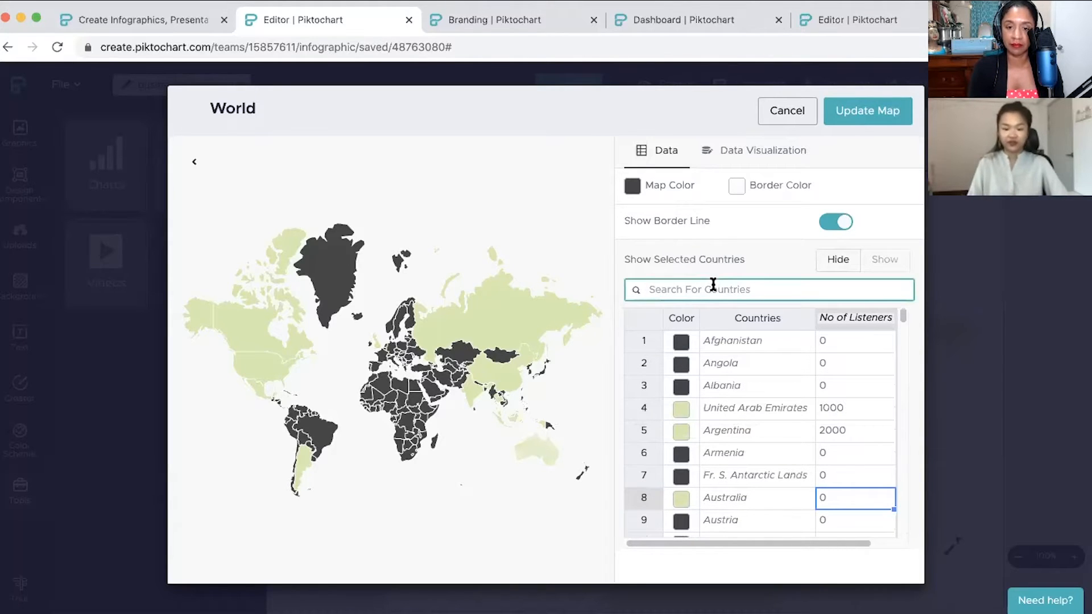
text(malaysi)
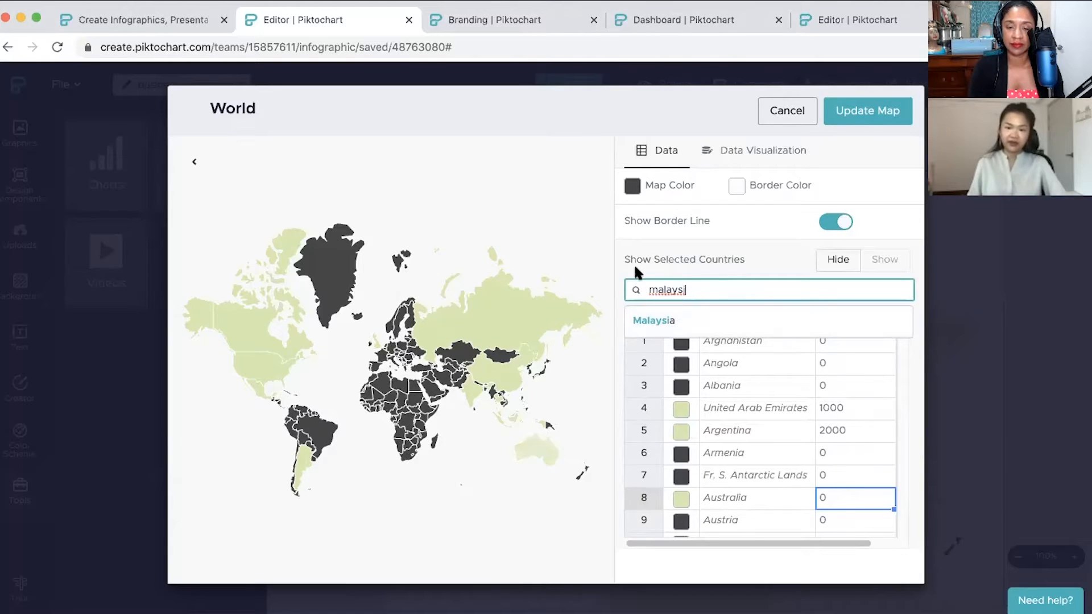
click(677, 318)
scroll(752, 520, down, 3)
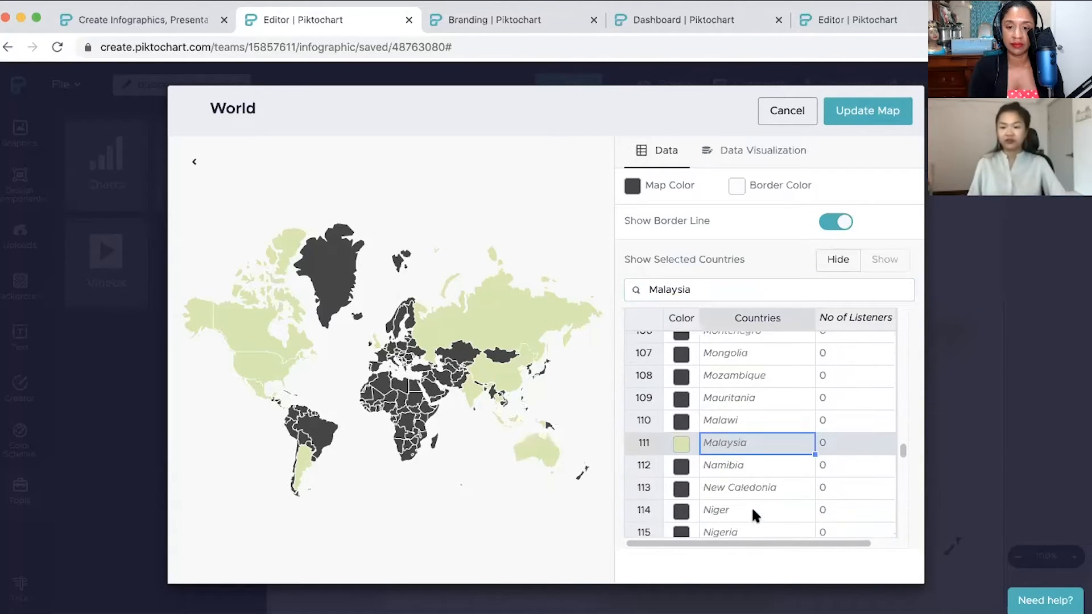
click(854, 447)
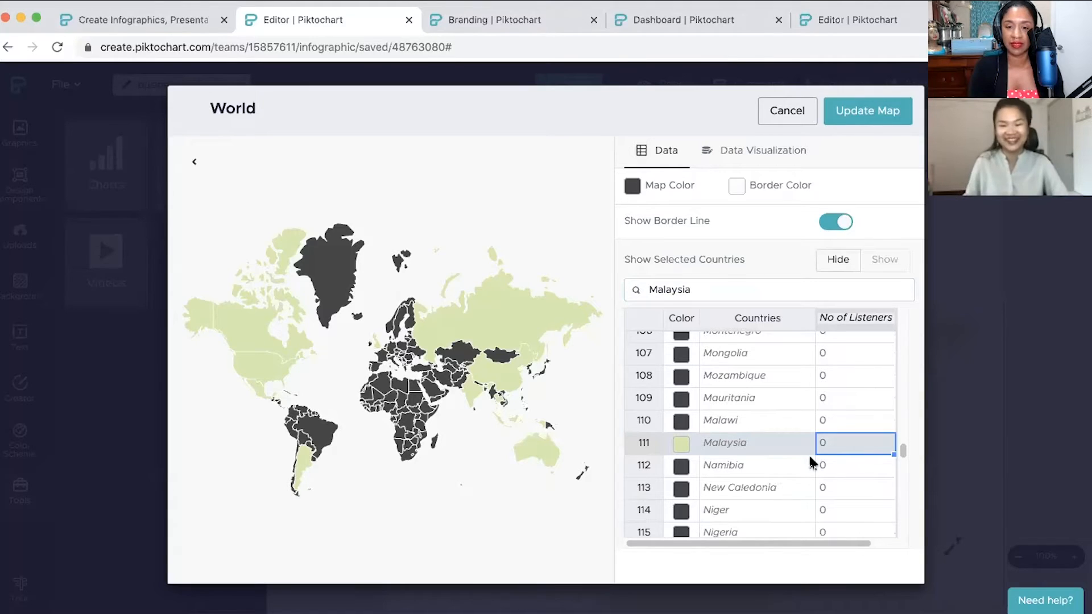
text(100)
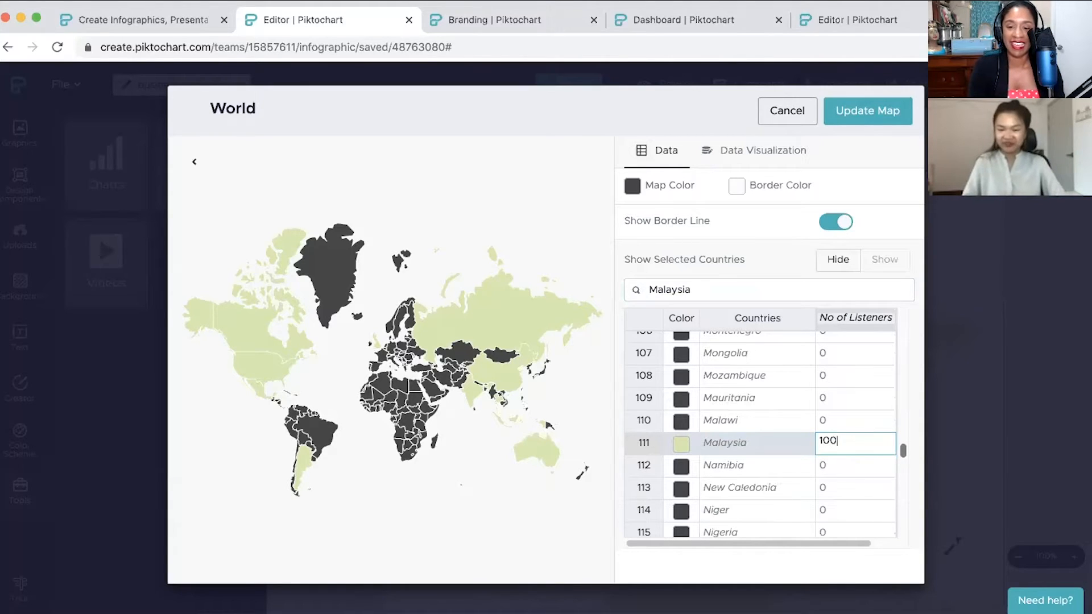
- Try orange and several greens as Australia's map color, and settle on grey #B3B4B3
scroll(903, 450, down, 1)
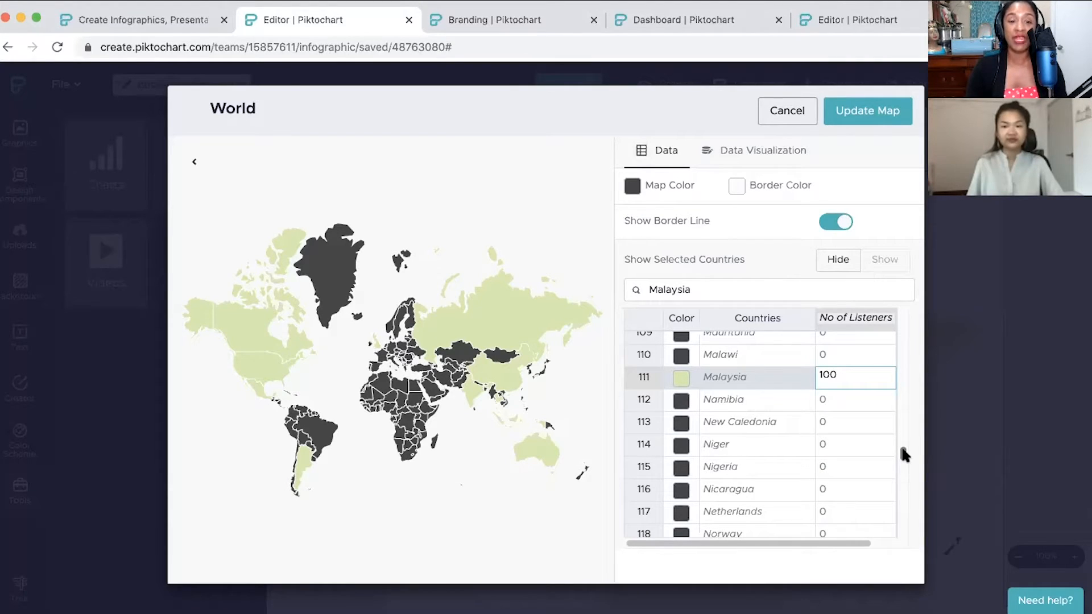
drag(903, 450, 902, 470)
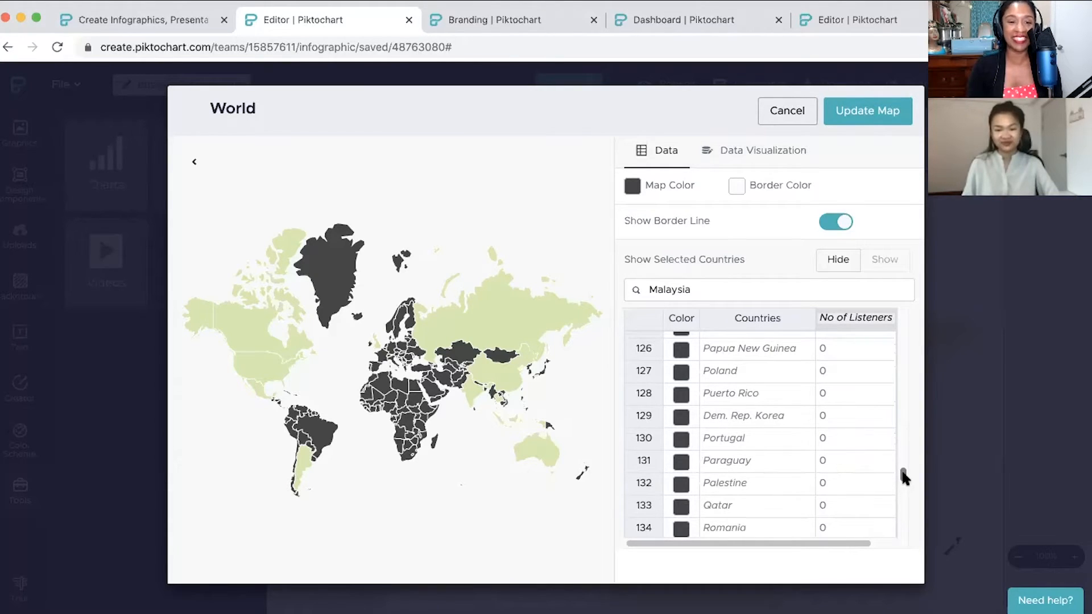
drag(903, 476, 912, 317)
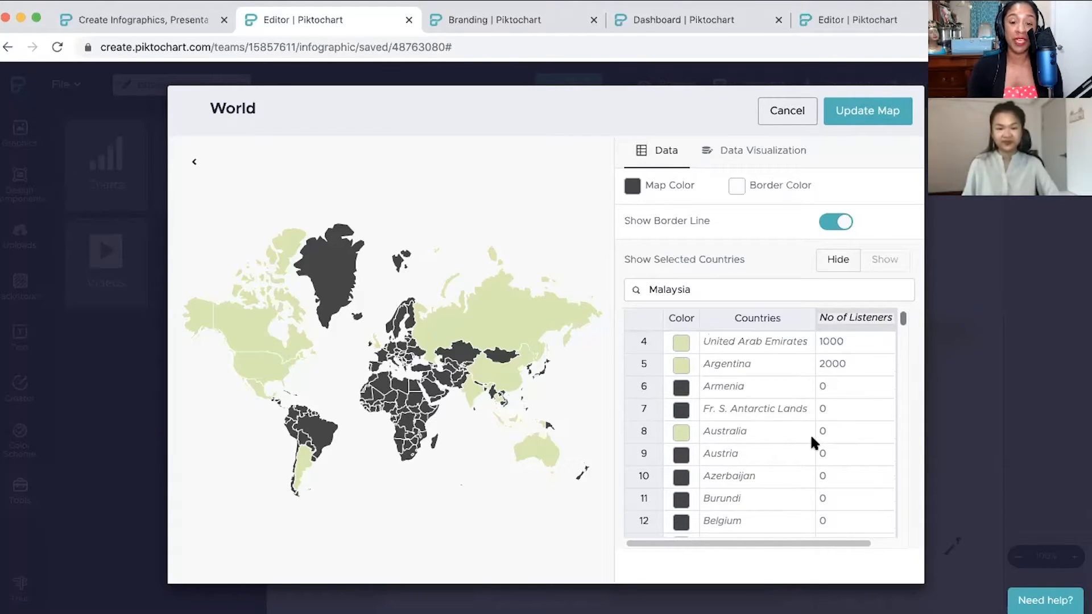
scroll(772, 449, down, 3)
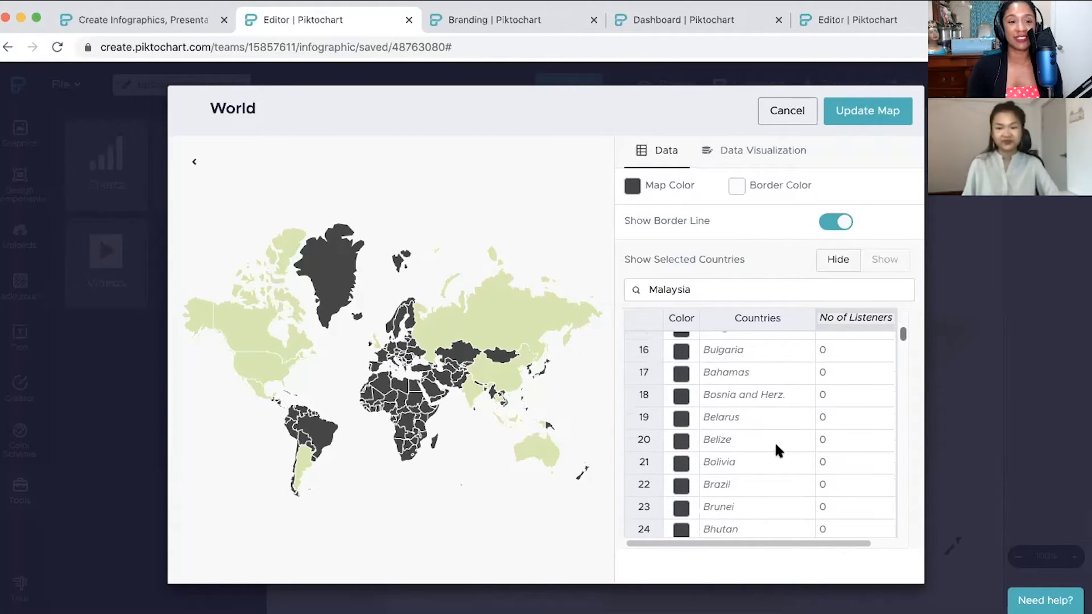
scroll(775, 443, up, 1)
scroll(775, 441, up, 4)
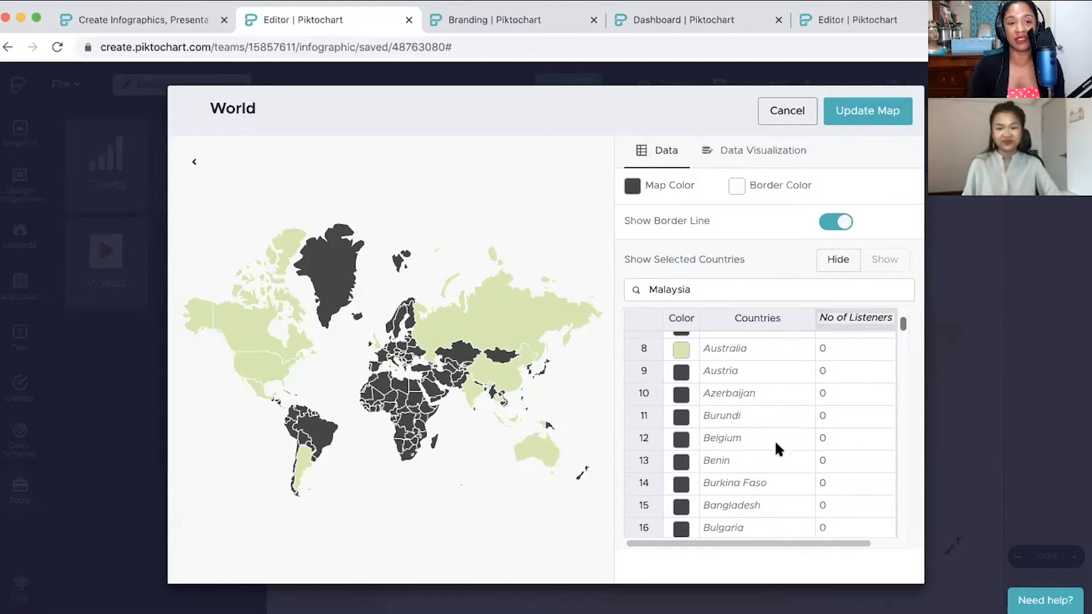
click(683, 357)
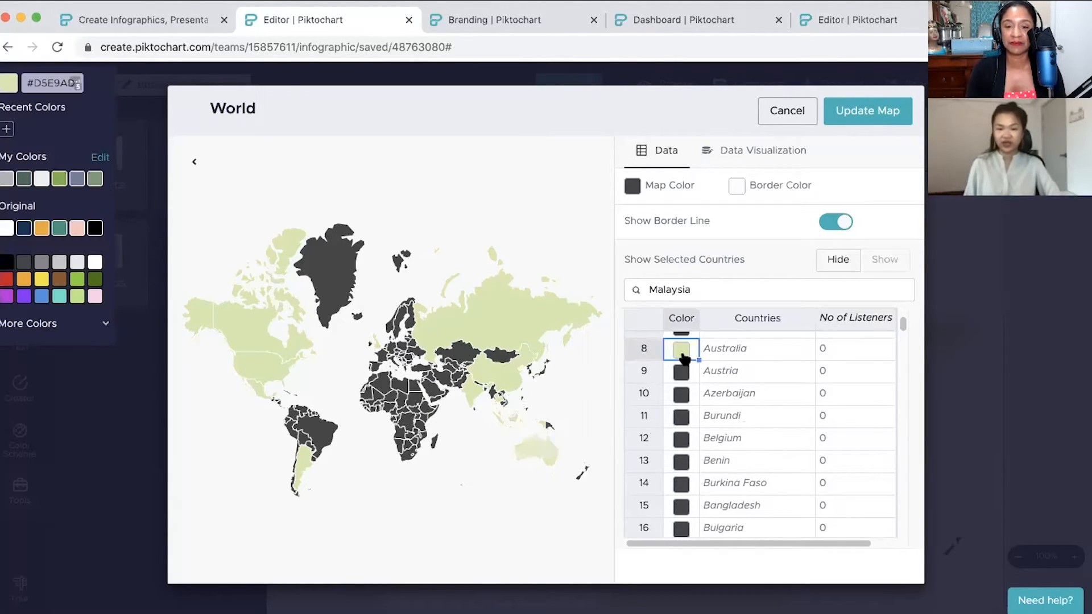
click(45, 233)
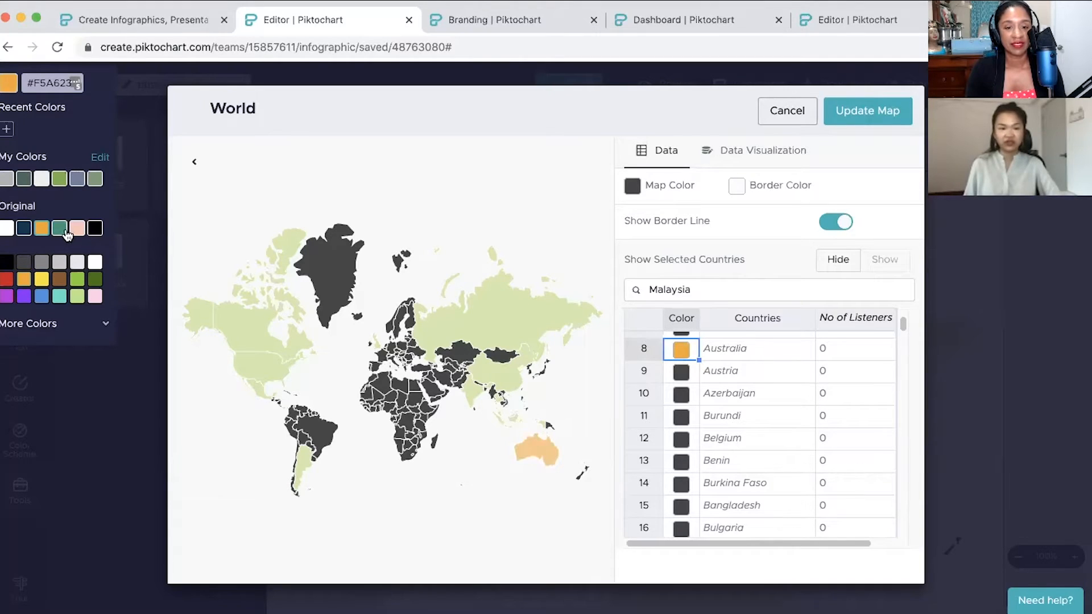
click(66, 233)
click(59, 179)
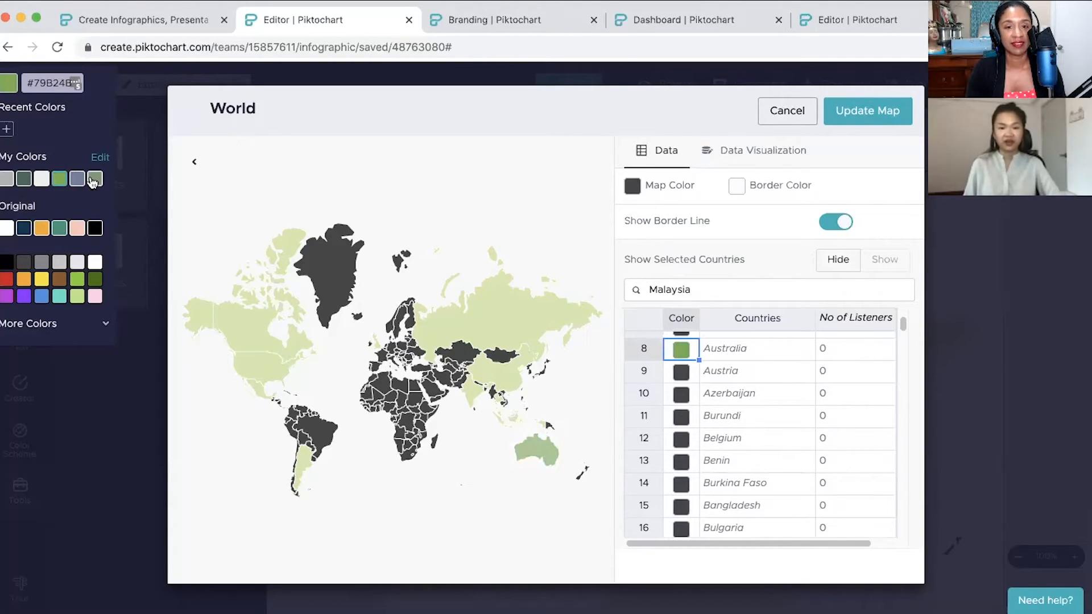
click(94, 179)
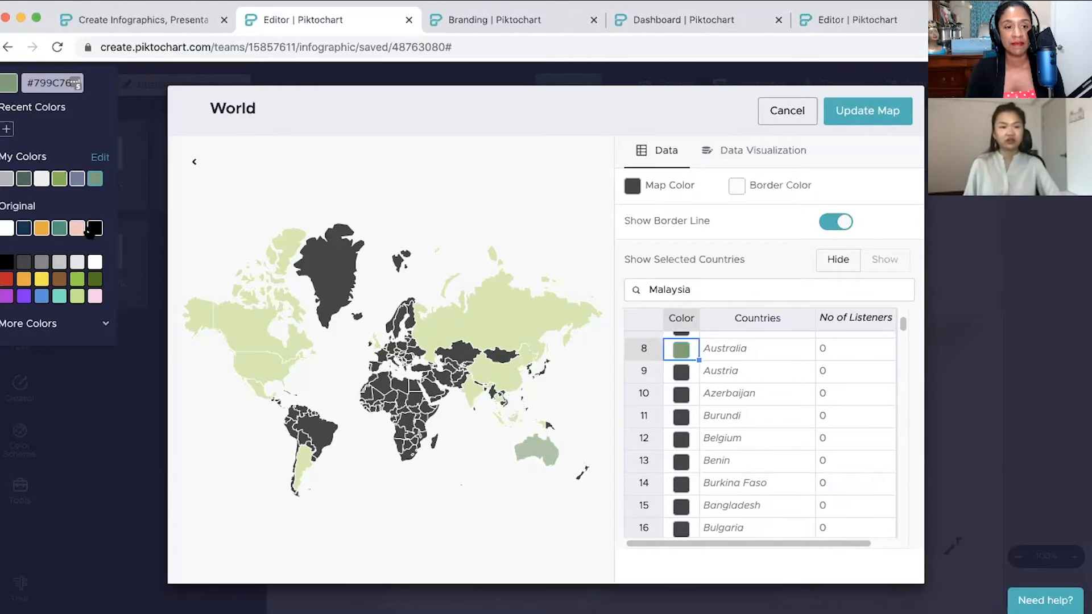
click(7, 178)
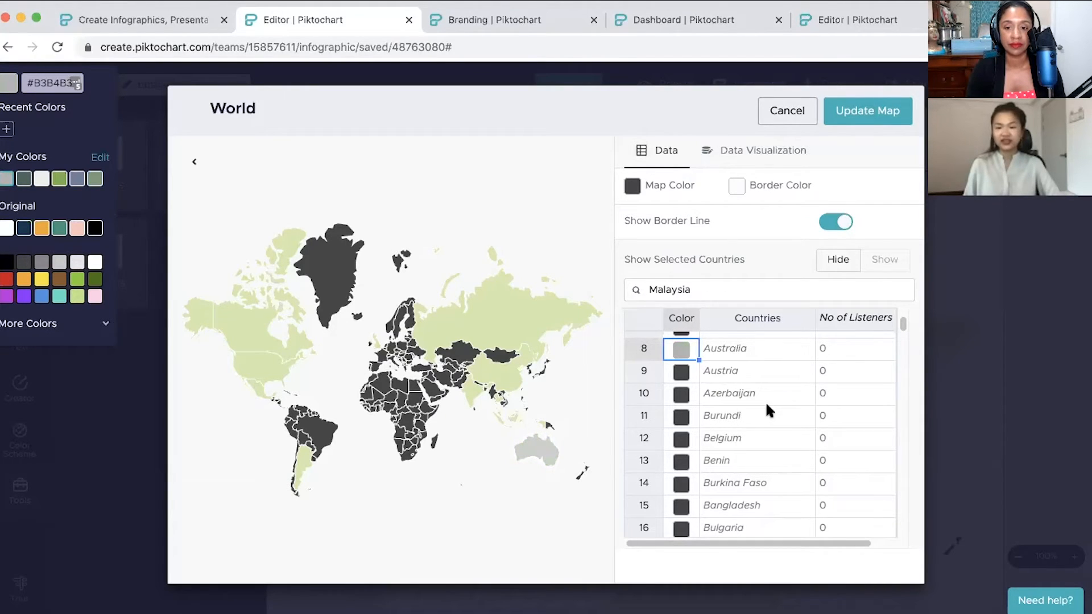
scroll(753, 407, up, 1)
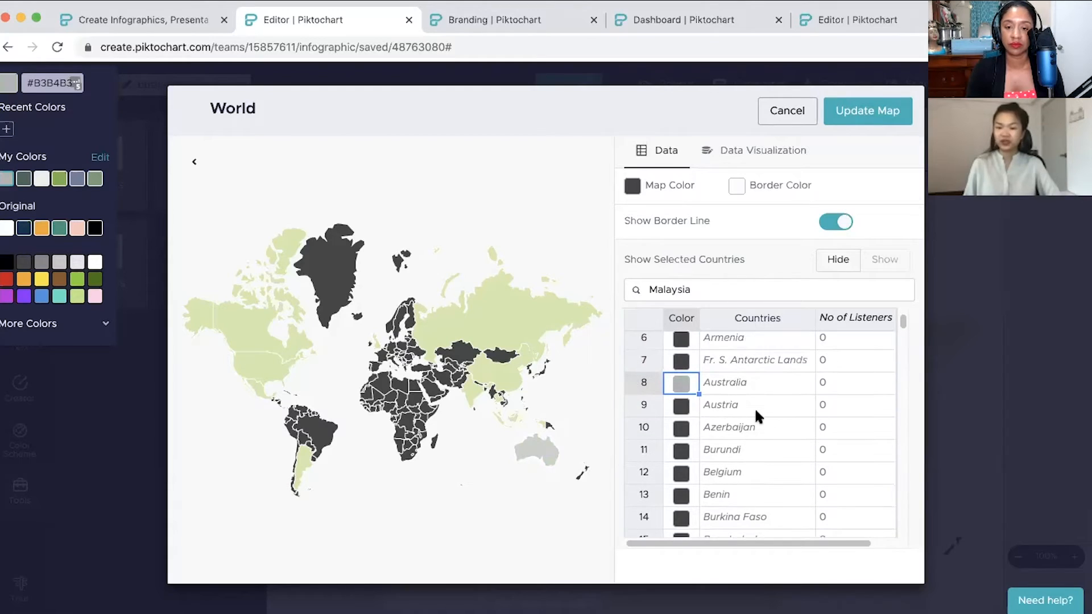
click(827, 387)
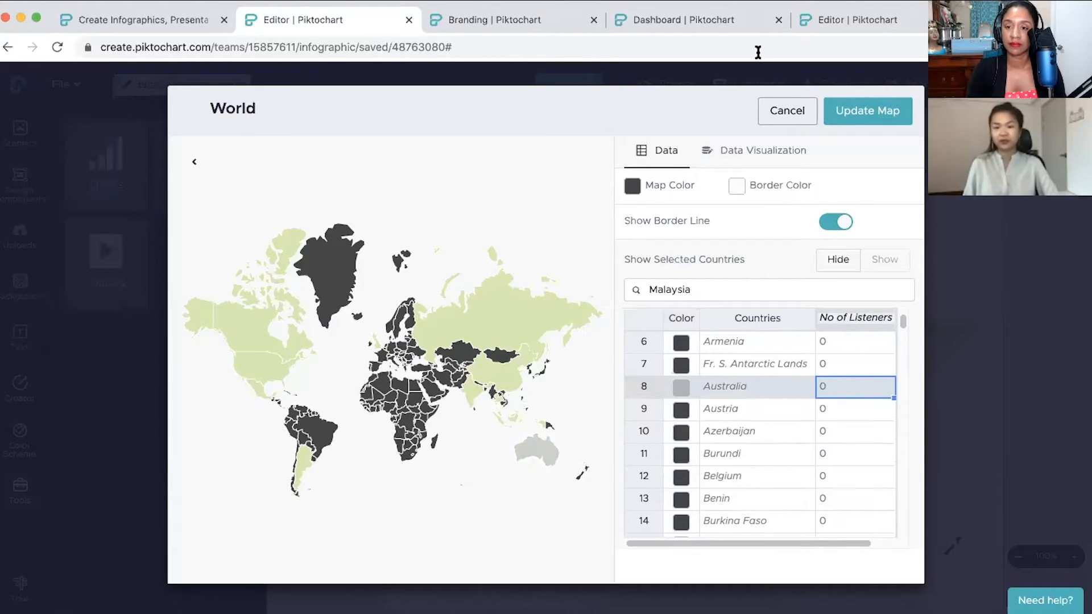
- Try an Area-Value Map based on No of Listeners with the end color set to green #7ED321, and switch it off again
click(746, 152)
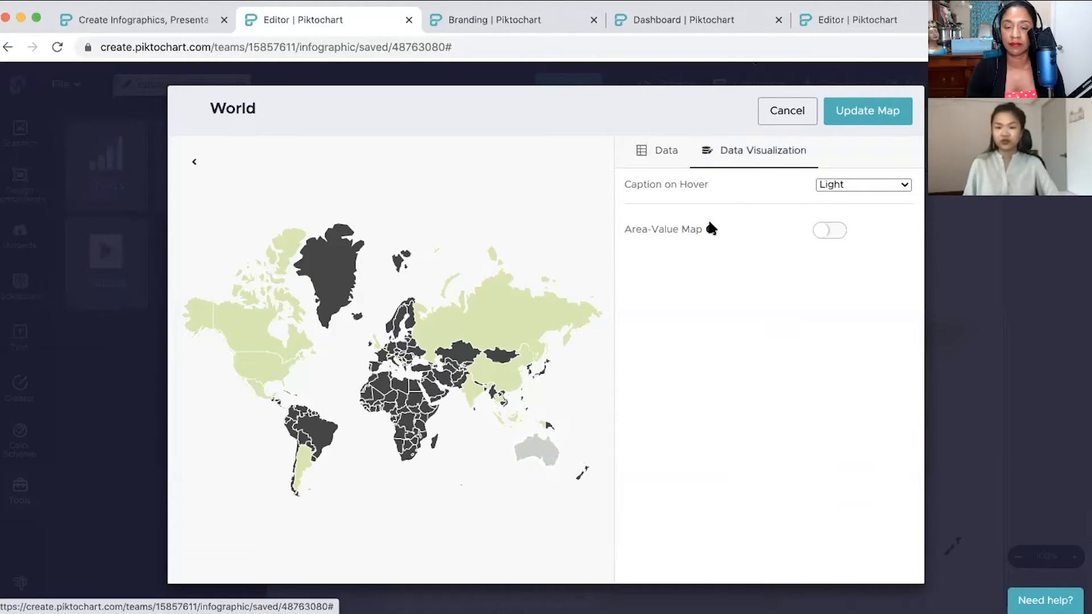
click(829, 231)
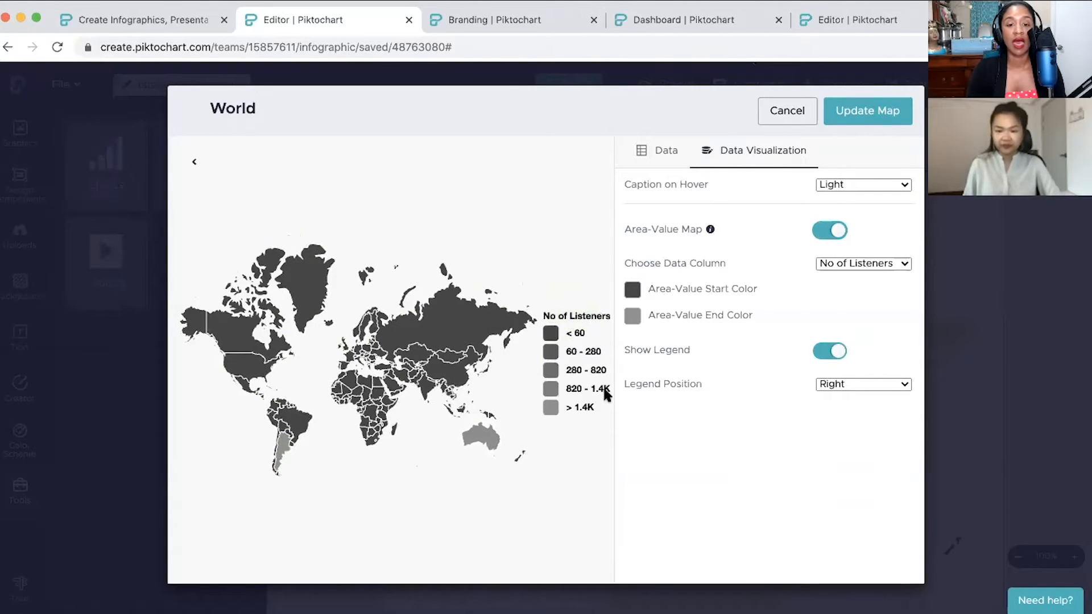
click(632, 316)
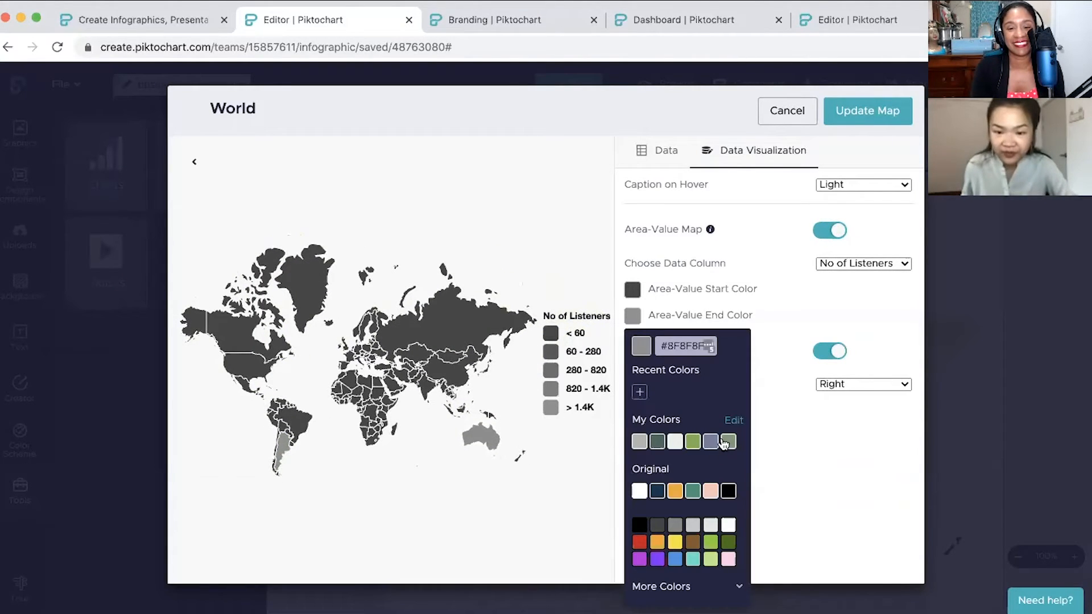
click(710, 542)
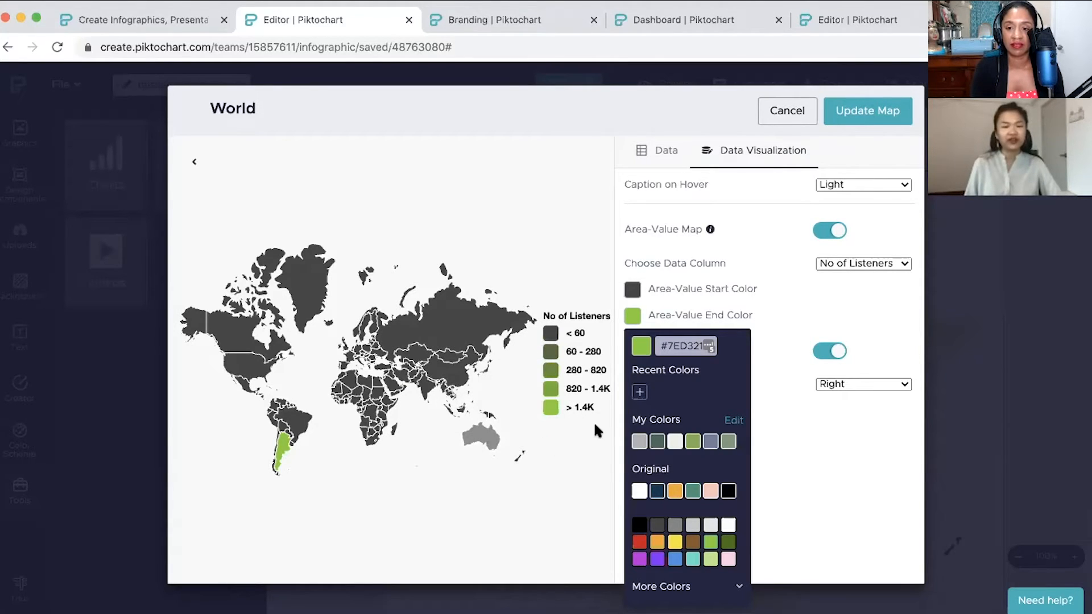
click(815, 471)
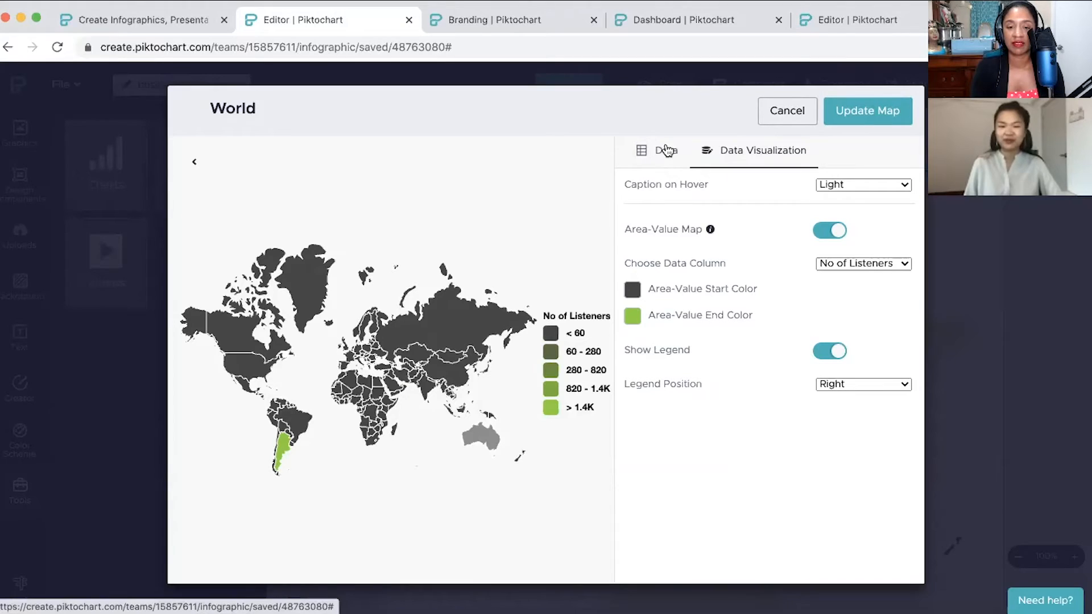
click(830, 229)
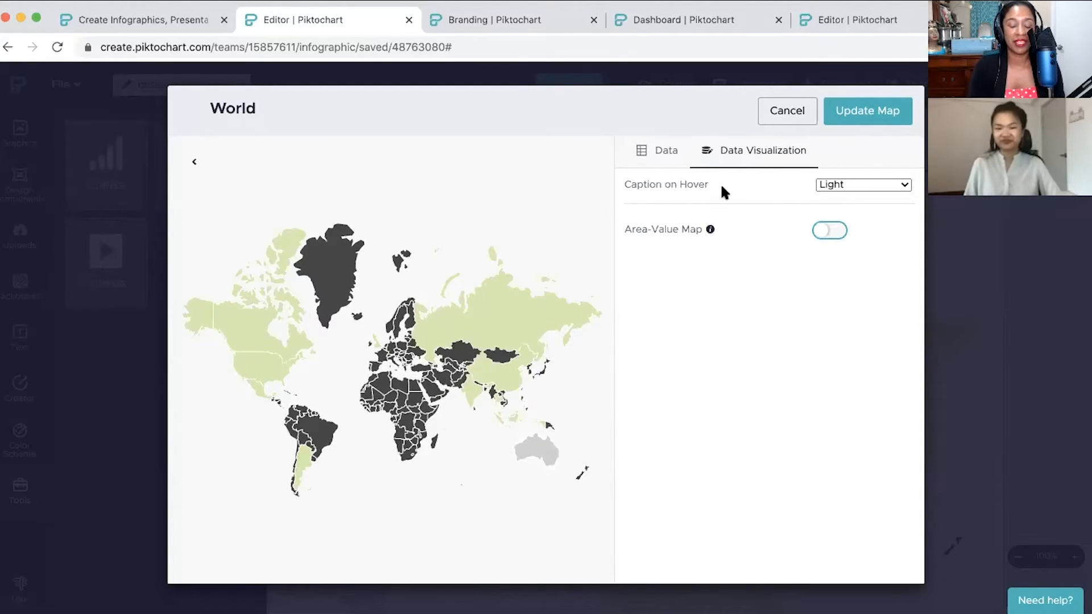
- Recolor Australia light green #B8E986 in the map data and update the map in the infographic
click(667, 159)
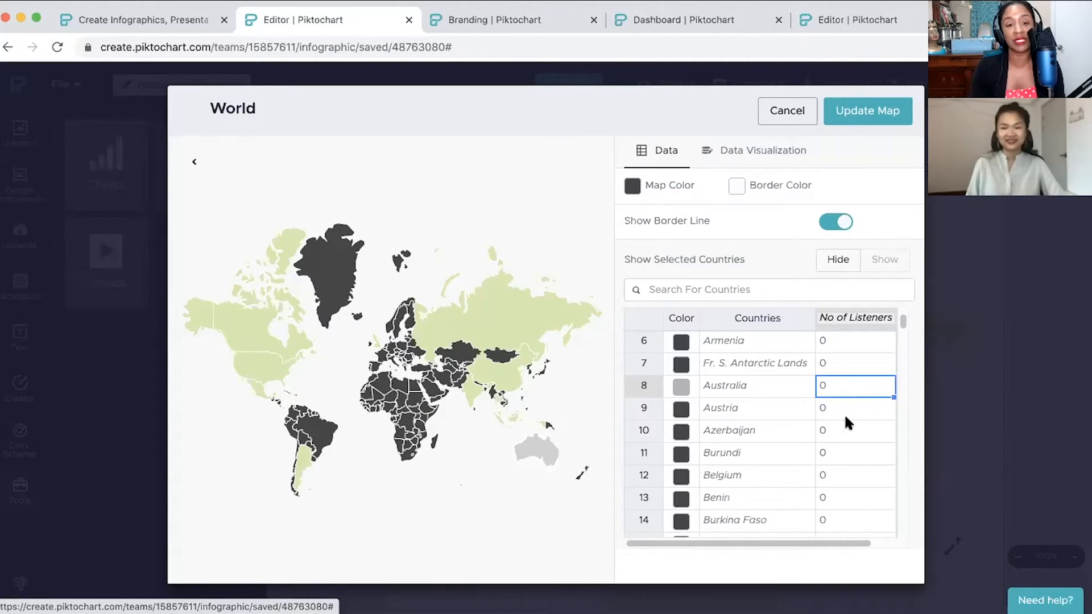
click(681, 387)
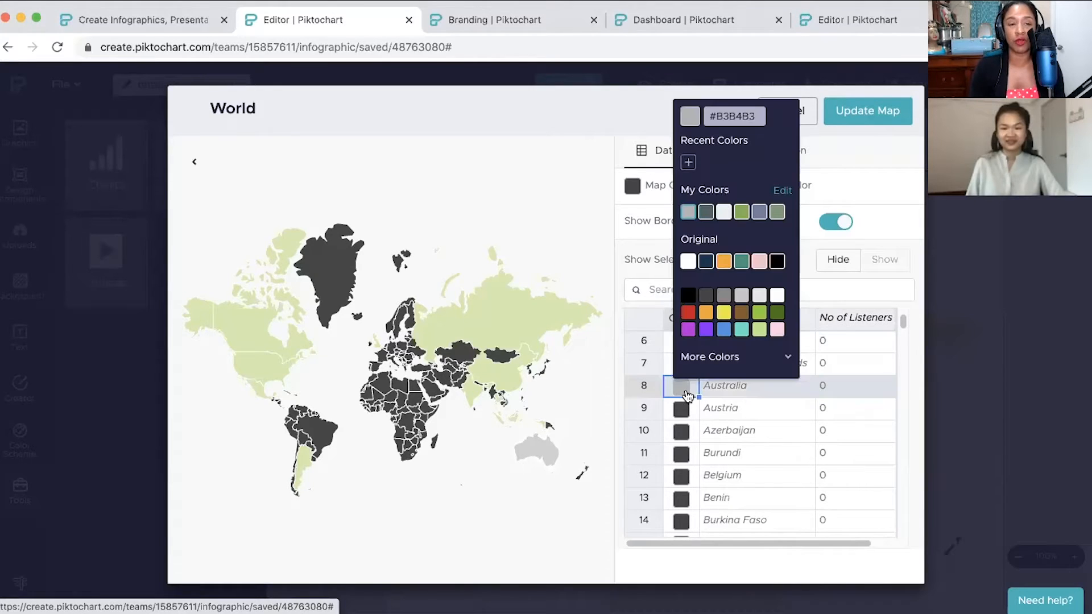
click(760, 338)
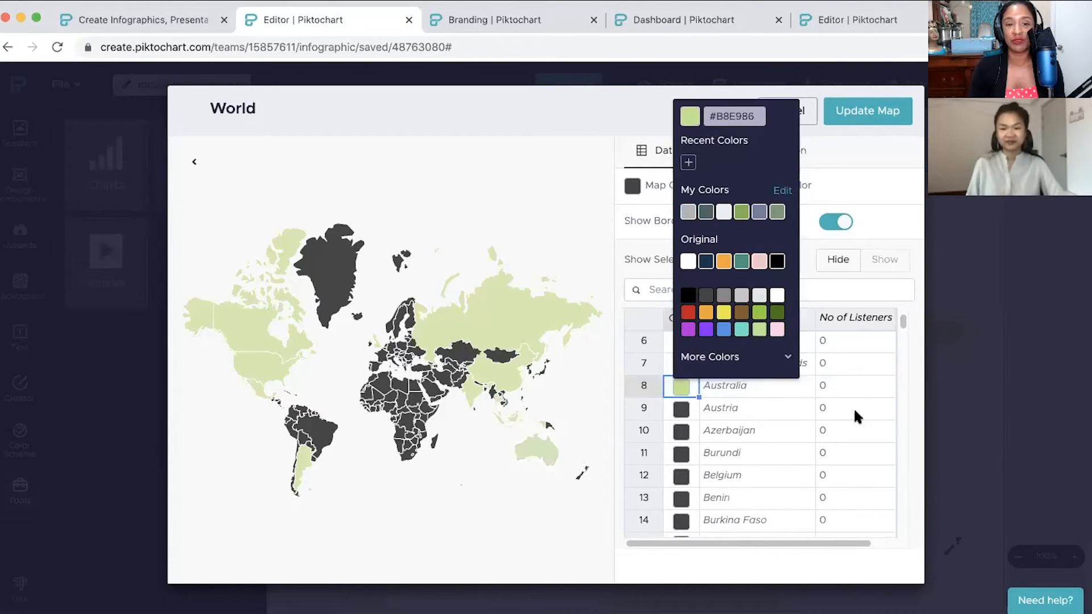
click(851, 389)
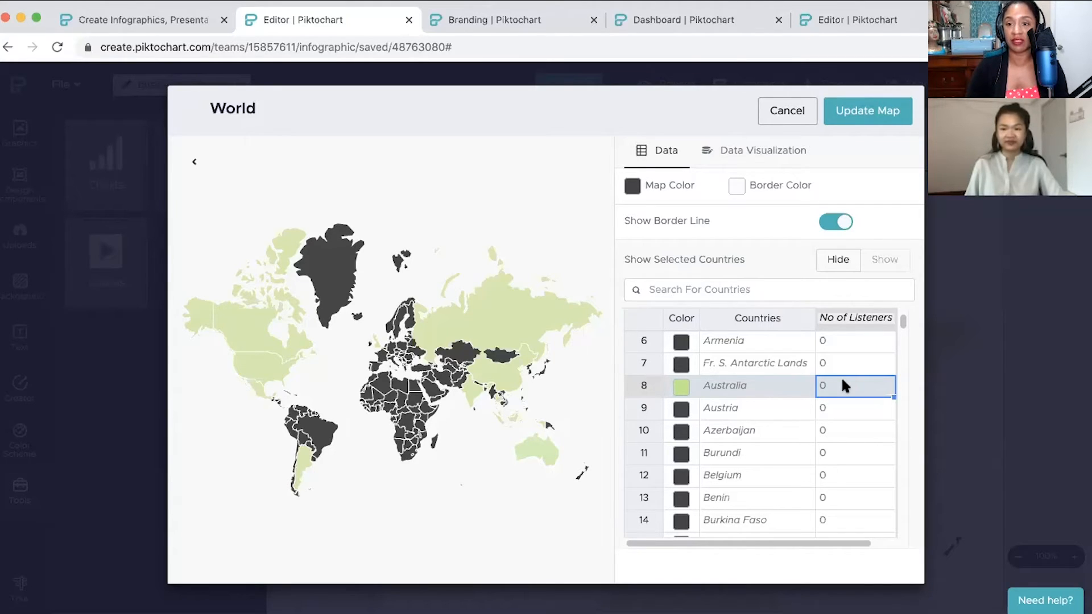
click(851, 109)
- Change the Episodes number in the infographic's Podcast Stats section to 116
scroll(791, 369, up, 3)
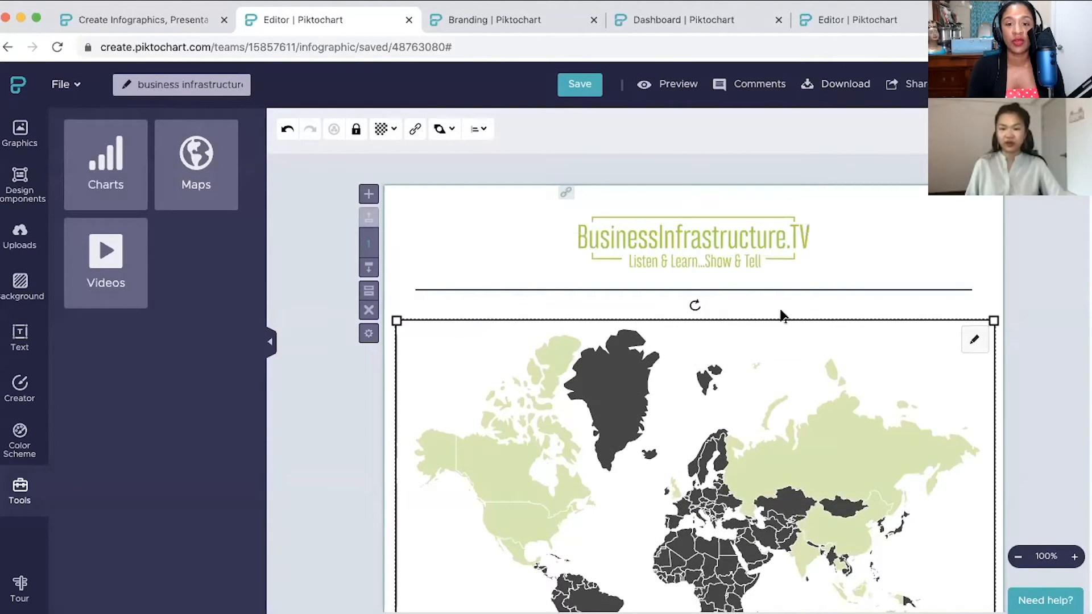
scroll(792, 413, down, 8)
click(648, 358)
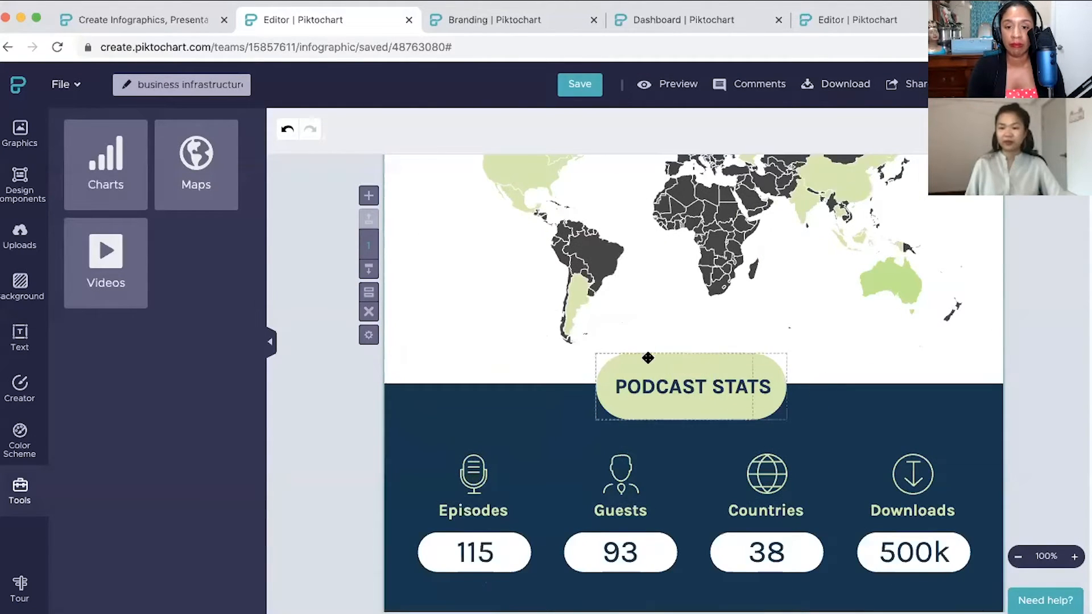
scroll(750, 444, down, 1)
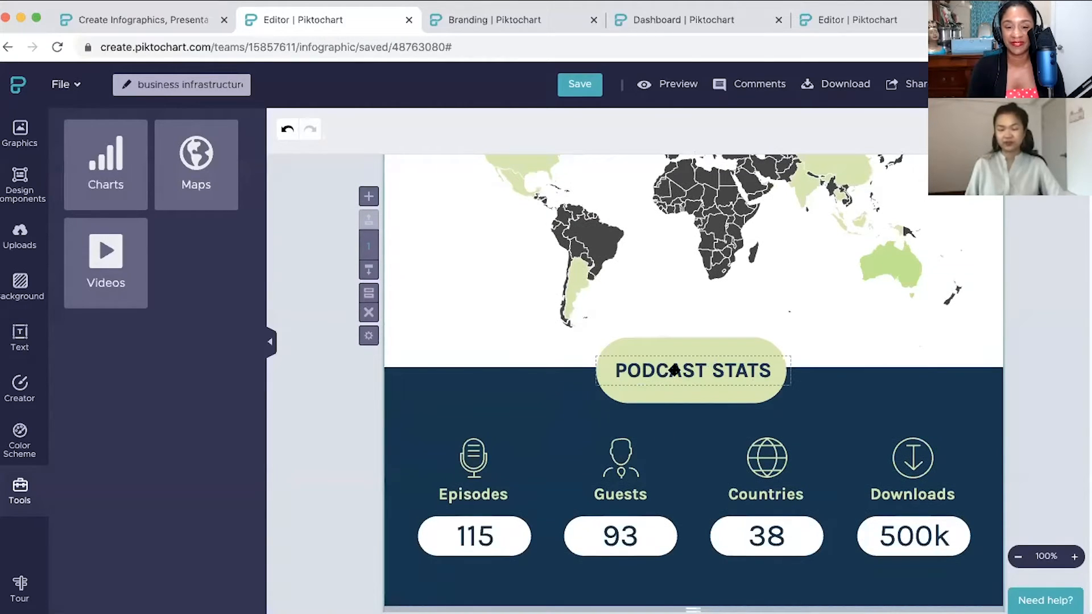
scroll(489, 476, down, 1)
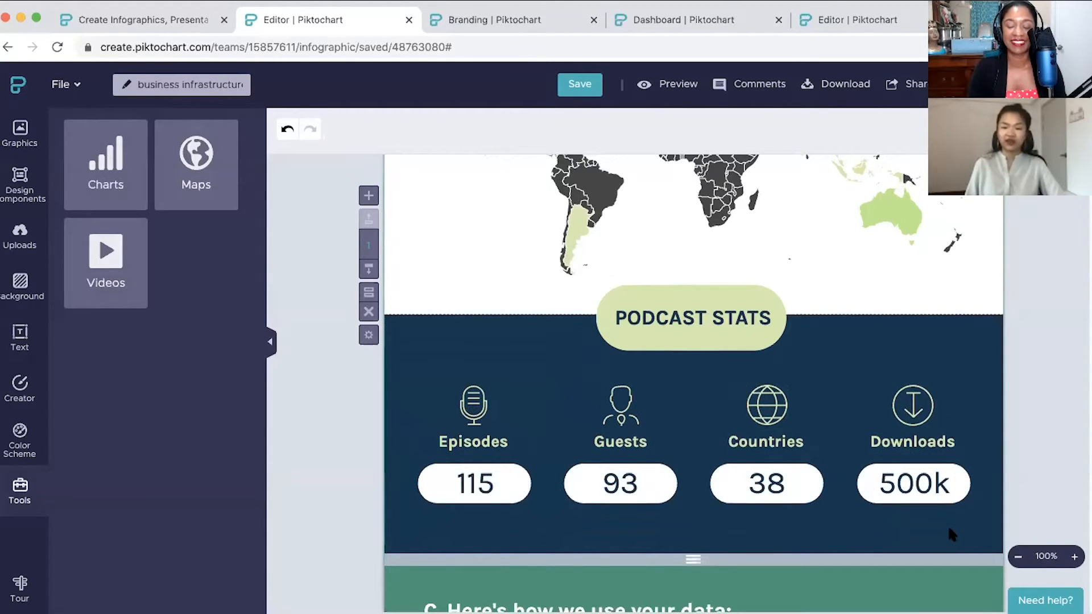
click(488, 478)
click(476, 482)
double_click(475, 482)
click(477, 486)
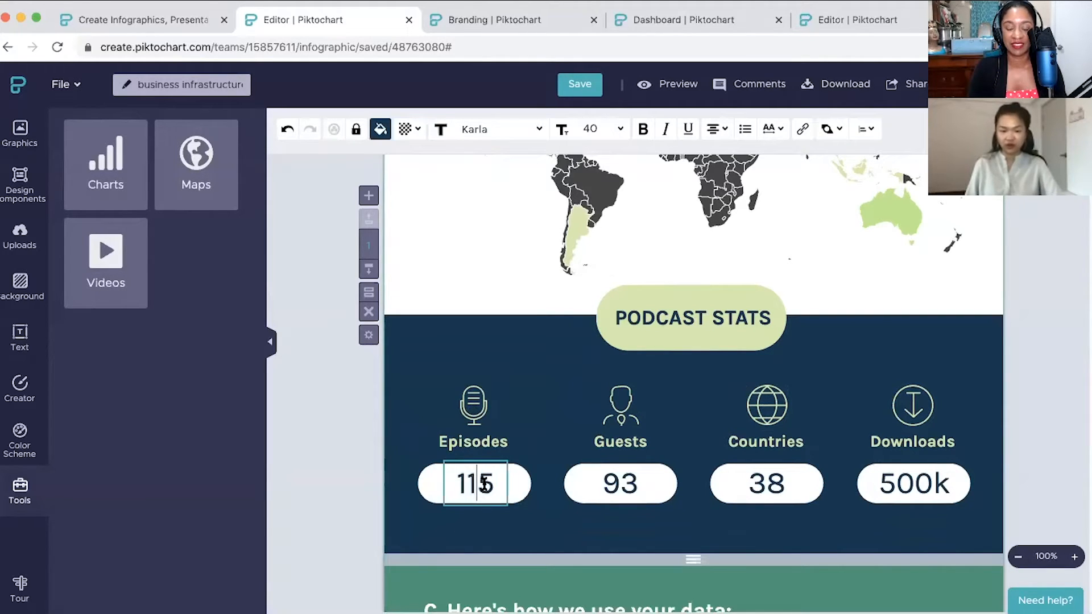
key(Right)
key(BackSpace)
text(6)
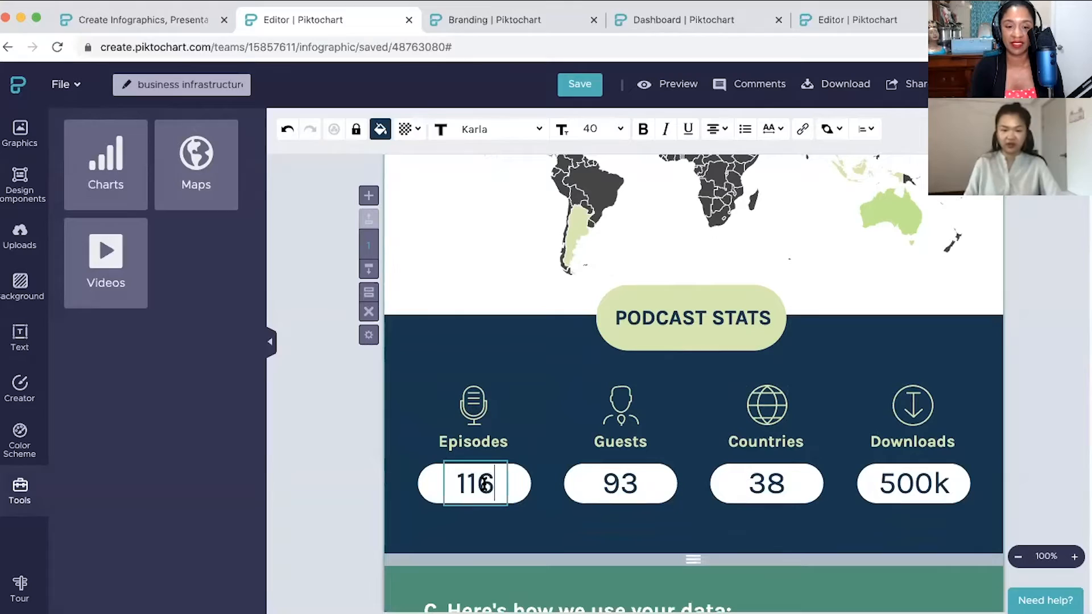
click(488, 540)
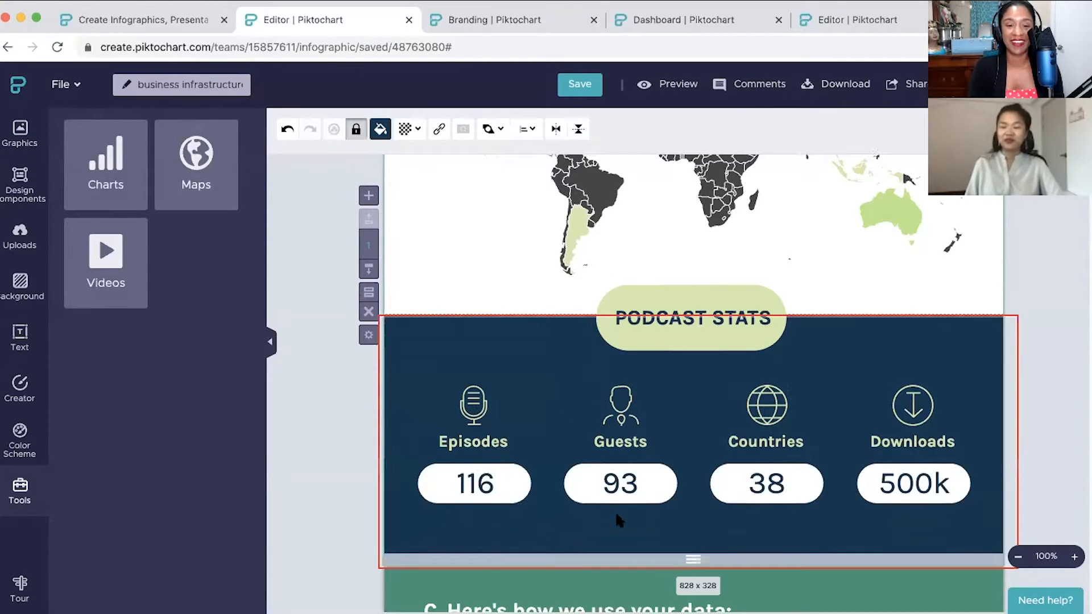
- Change the Guests number in the Podcast Stats section to 94
click(630, 497)
click(629, 497)
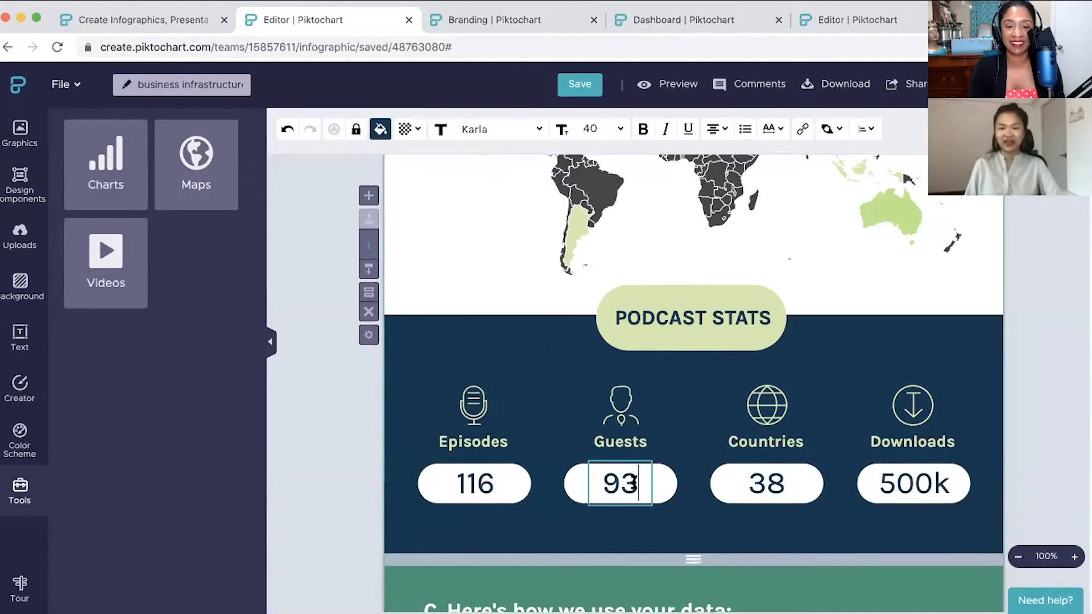
key(BackSpace)
text(4)
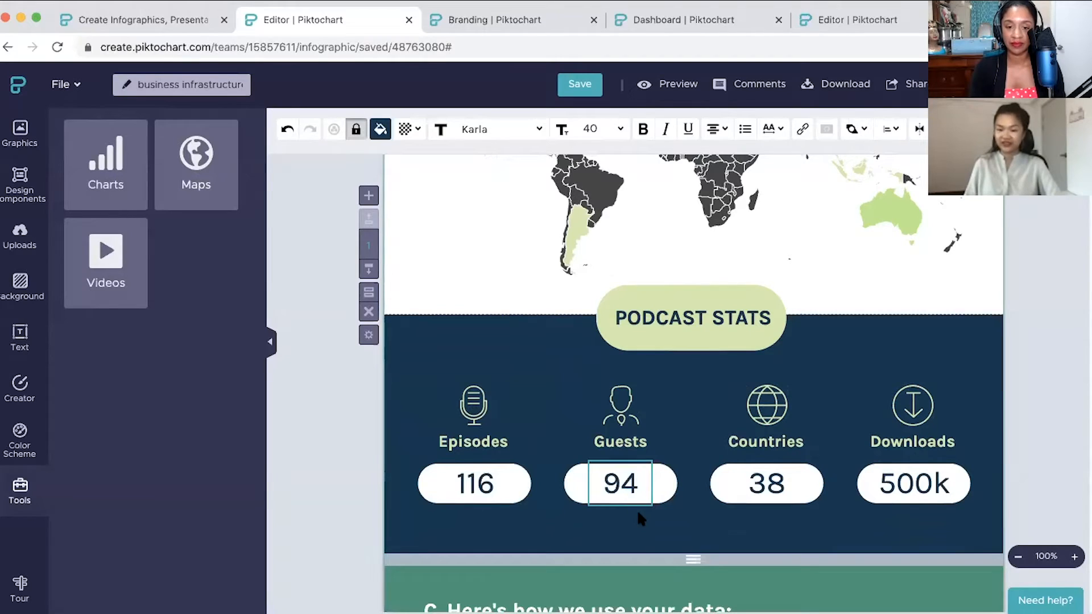
click(831, 499)
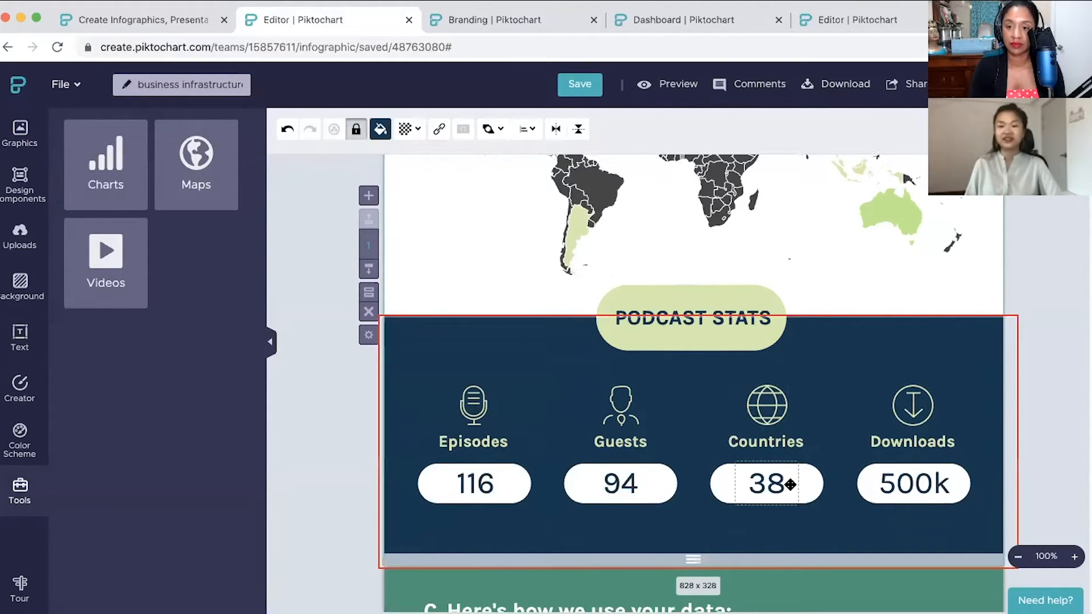
click(790, 485)
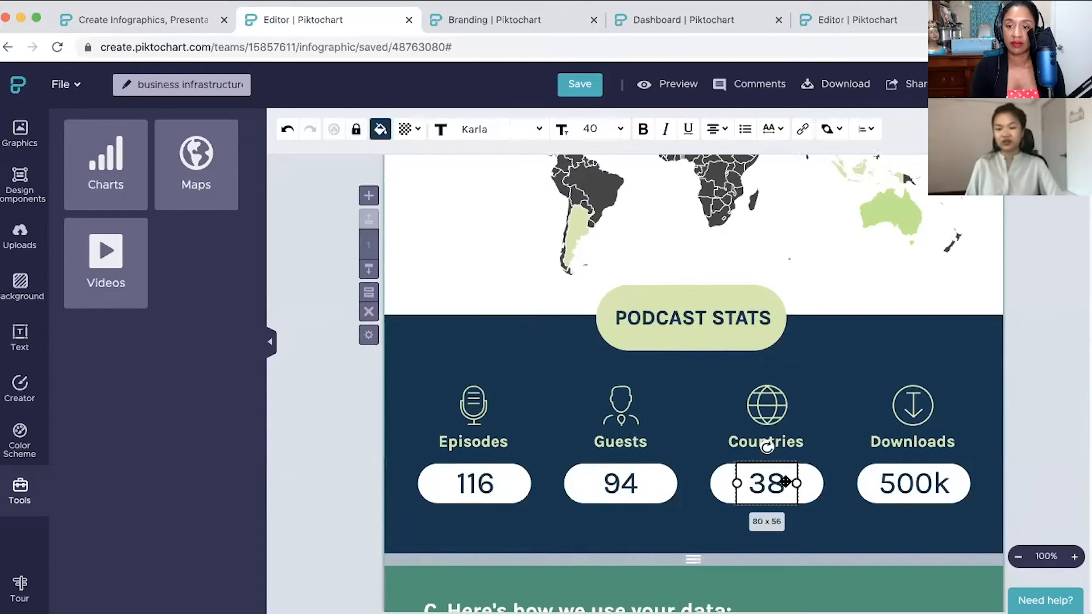
click(785, 485)
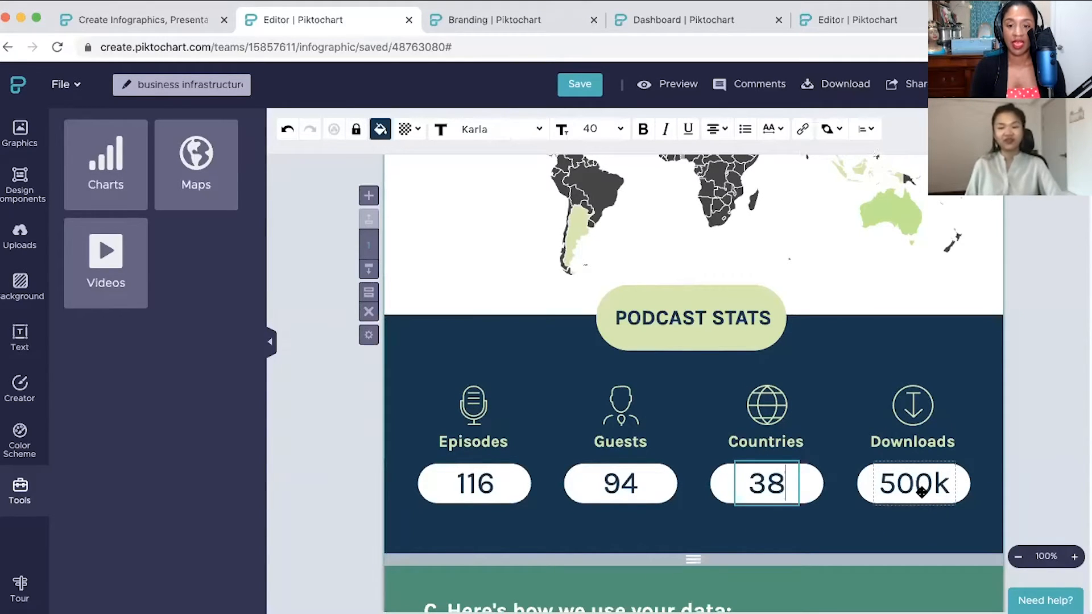
click(845, 522)
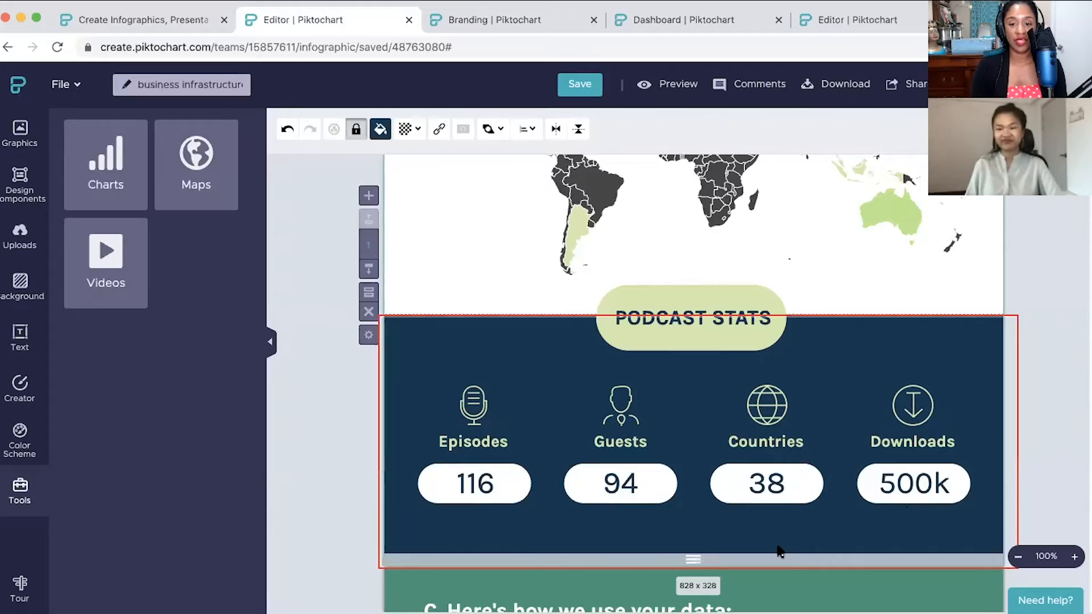
click(1025, 487)
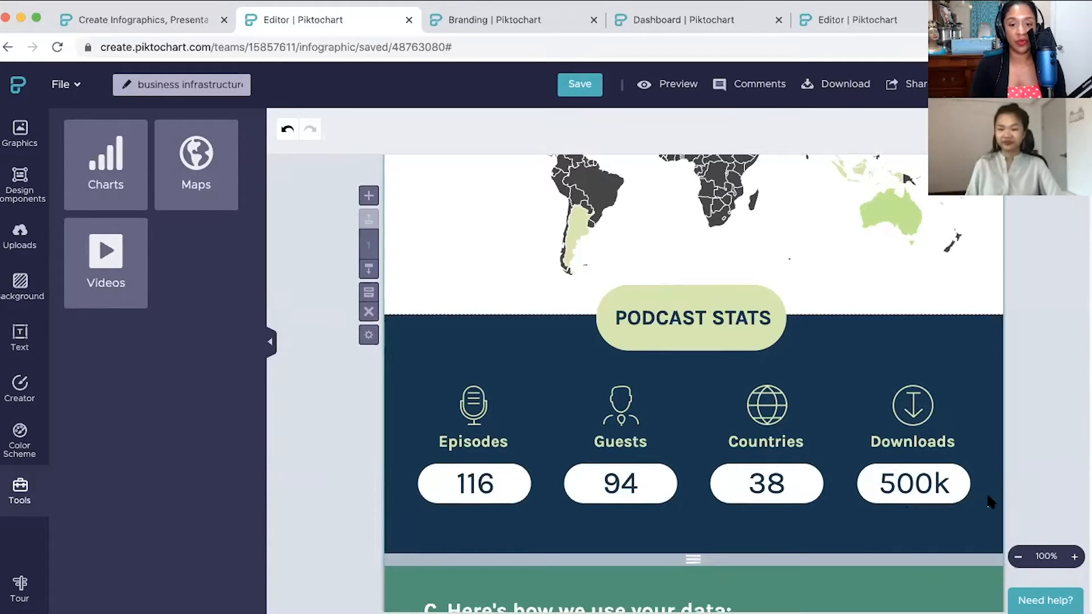
- Review the infographic's download options for file format and quality, and close them without downloading
scroll(968, 509, up, 1)
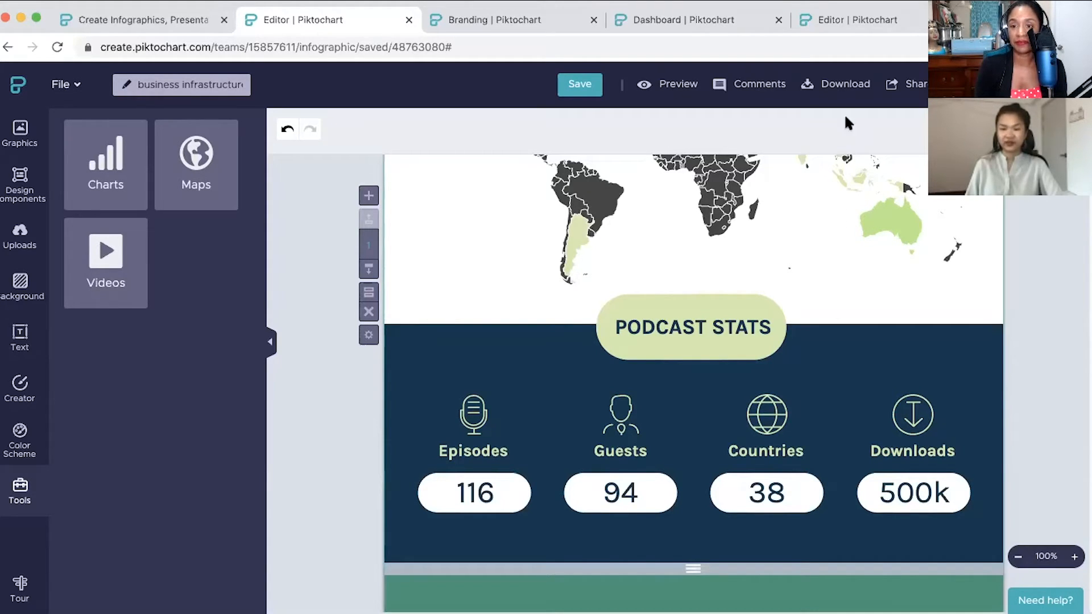
click(844, 85)
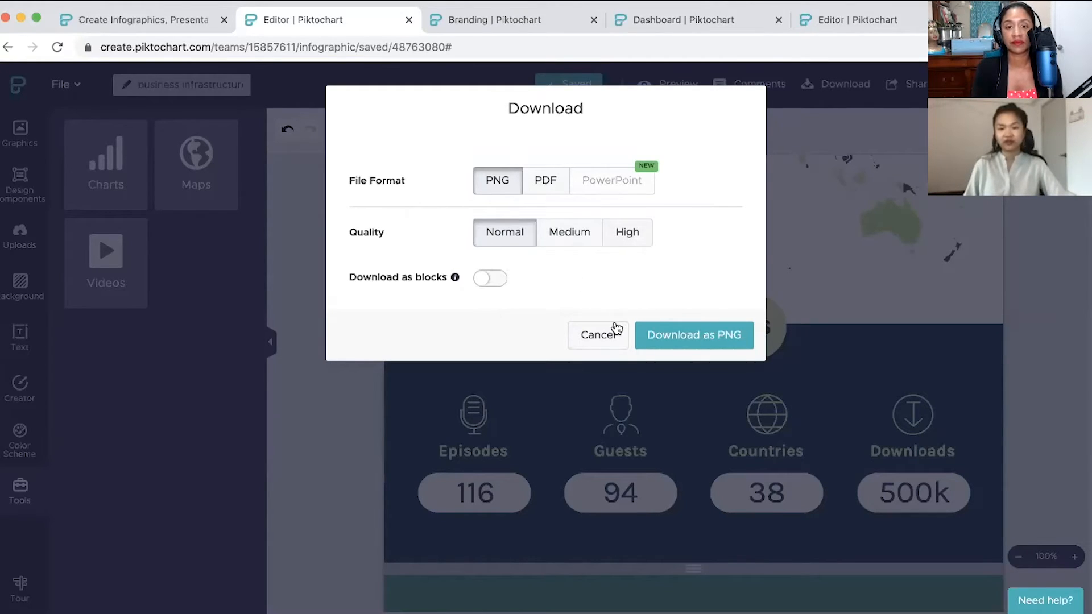
click(606, 337)
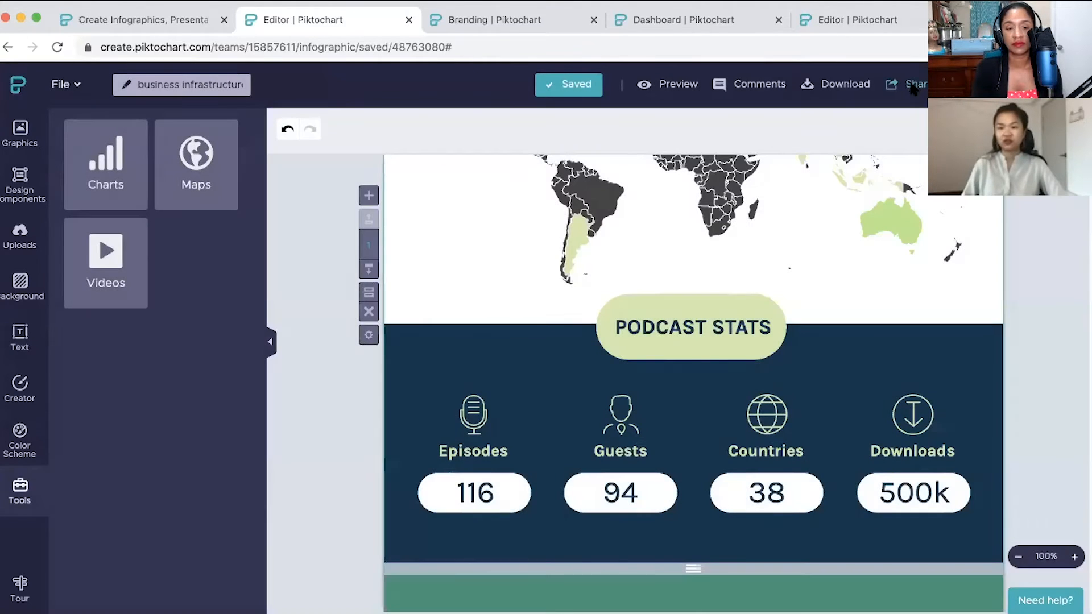
- Check the team's permission options in the infographic's sharing settings, and make its external link public
click(913, 86)
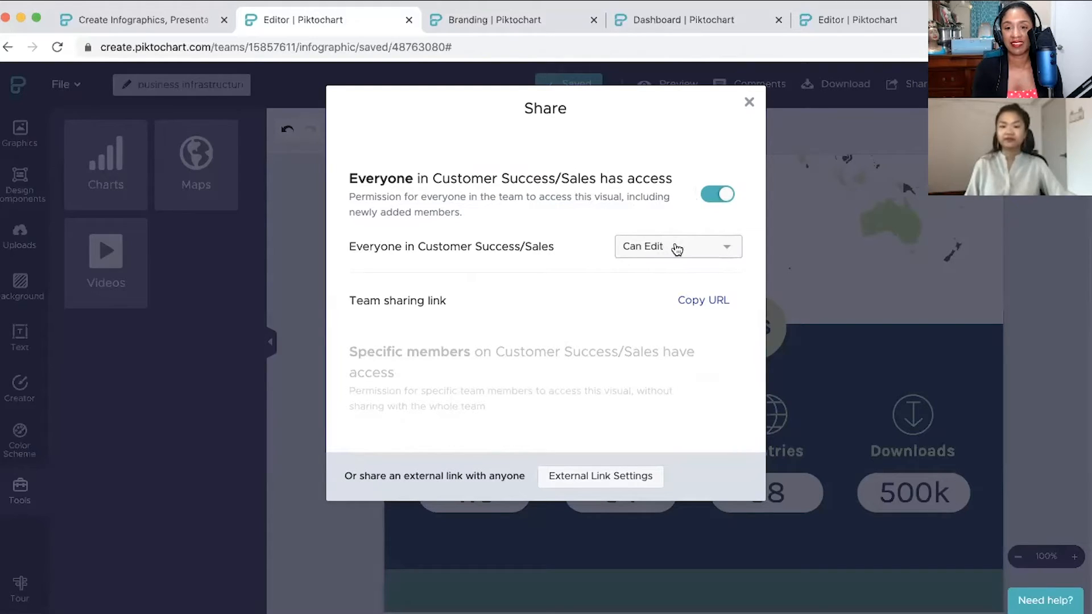
click(676, 249)
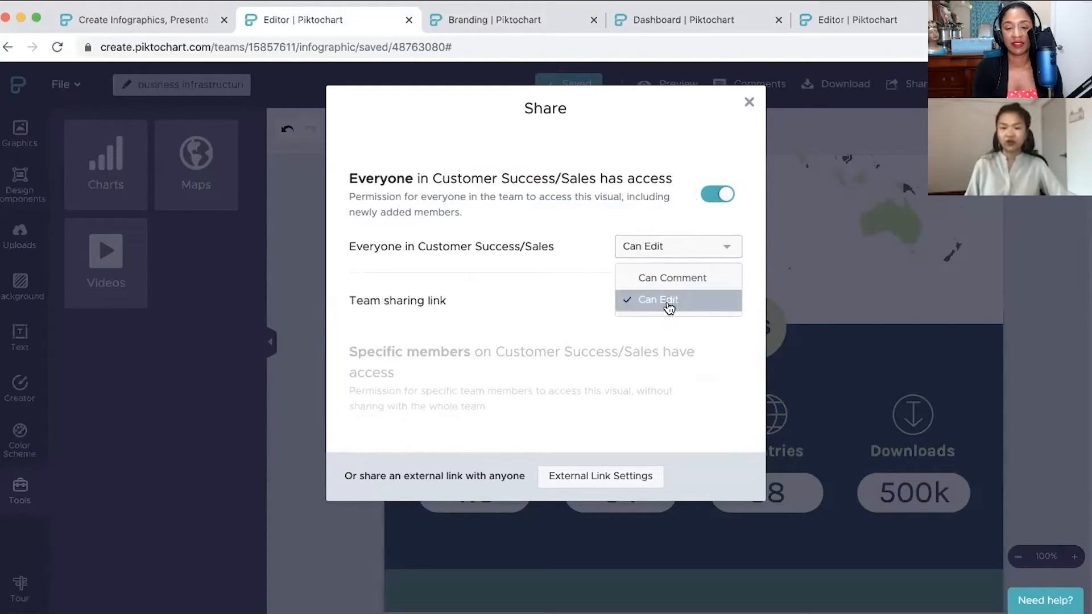
click(524, 264)
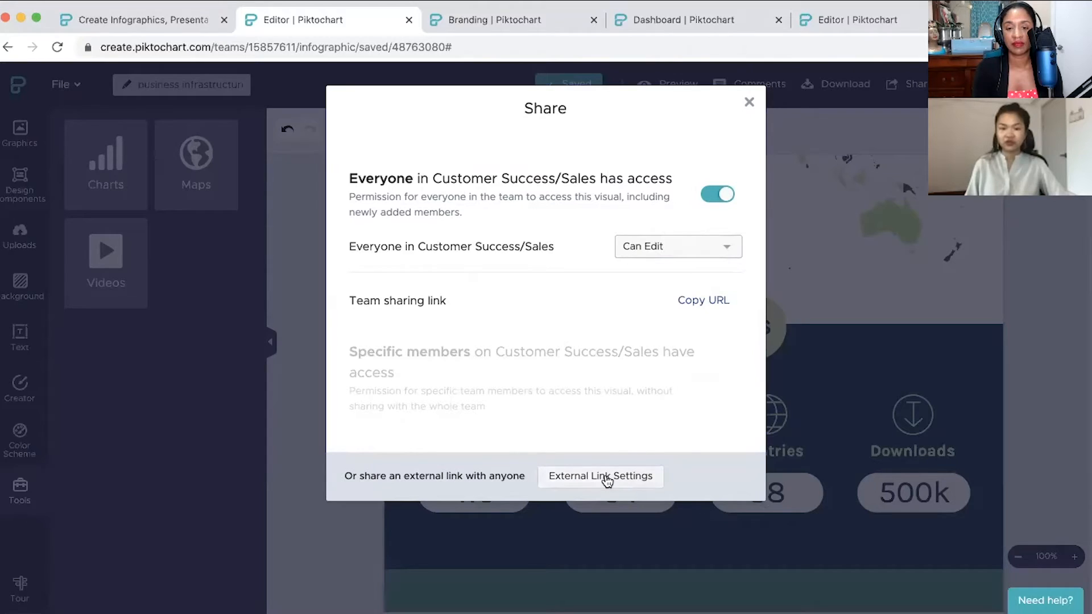
click(608, 481)
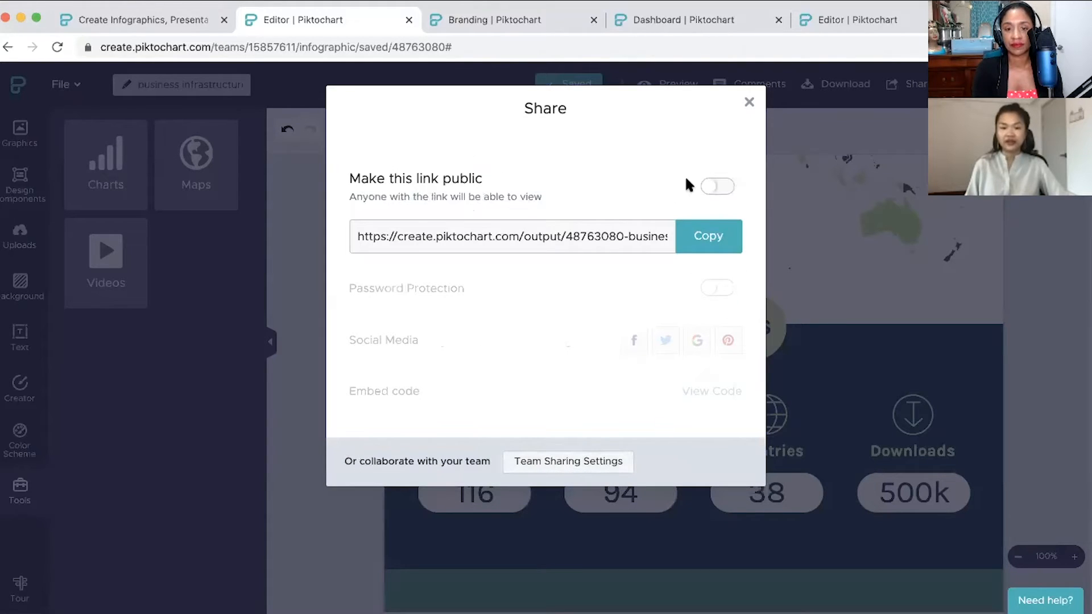
click(716, 188)
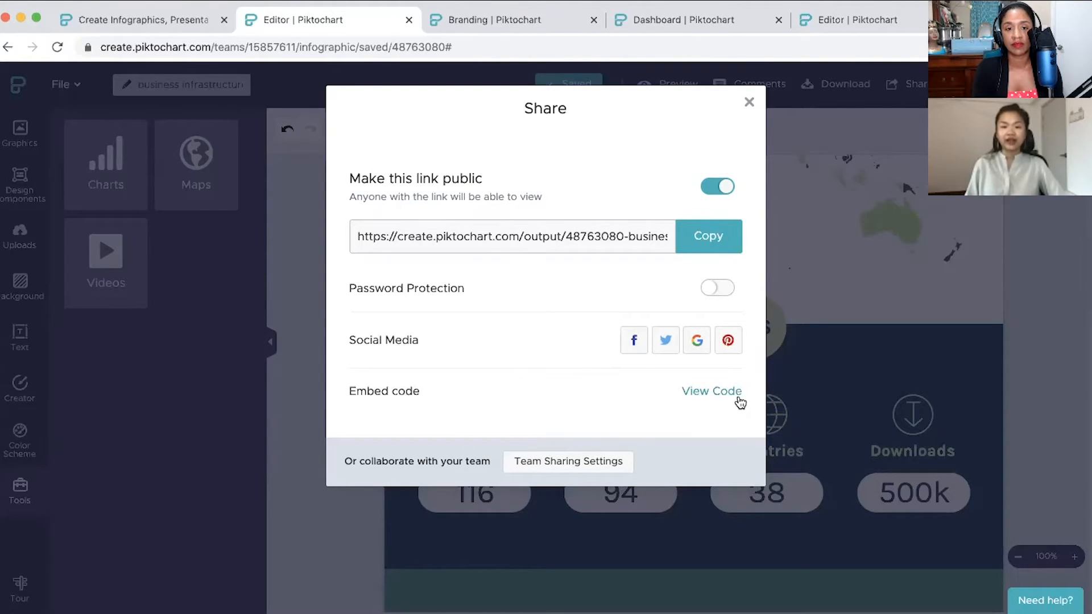
- Examine the responsive-width and custom-width embed codes for the infographic
click(728, 391)
scroll(531, 290, down, 3)
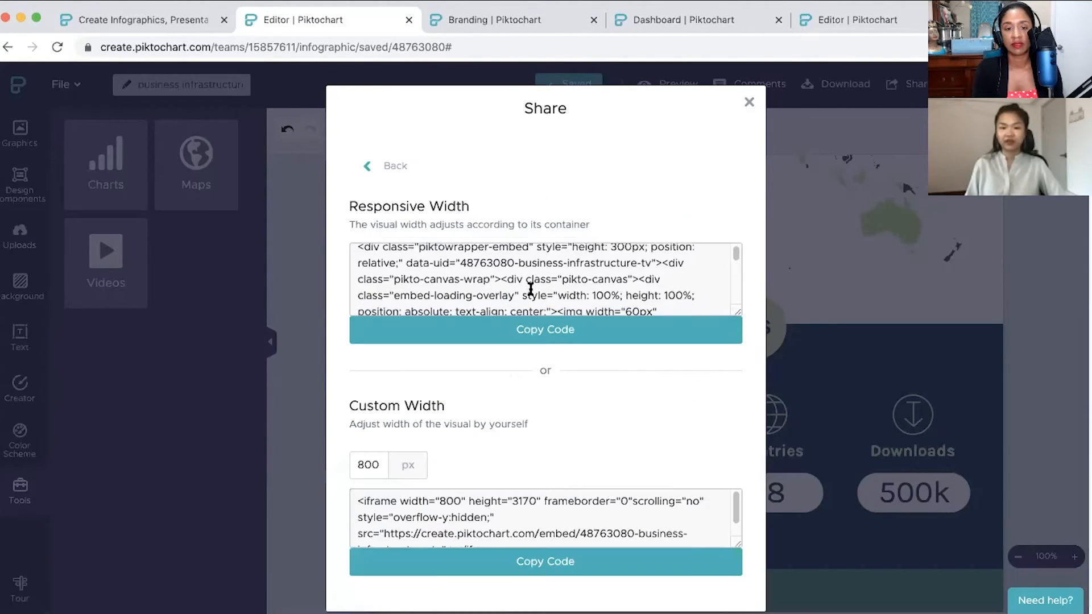
scroll(531, 290, down, 4)
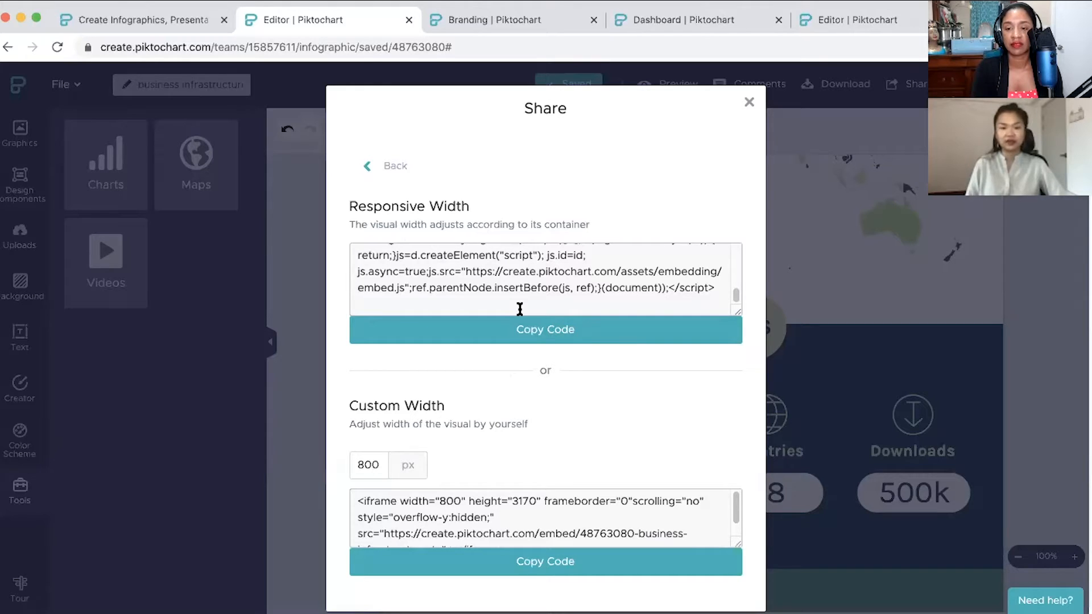
scroll(543, 344, down, 1)
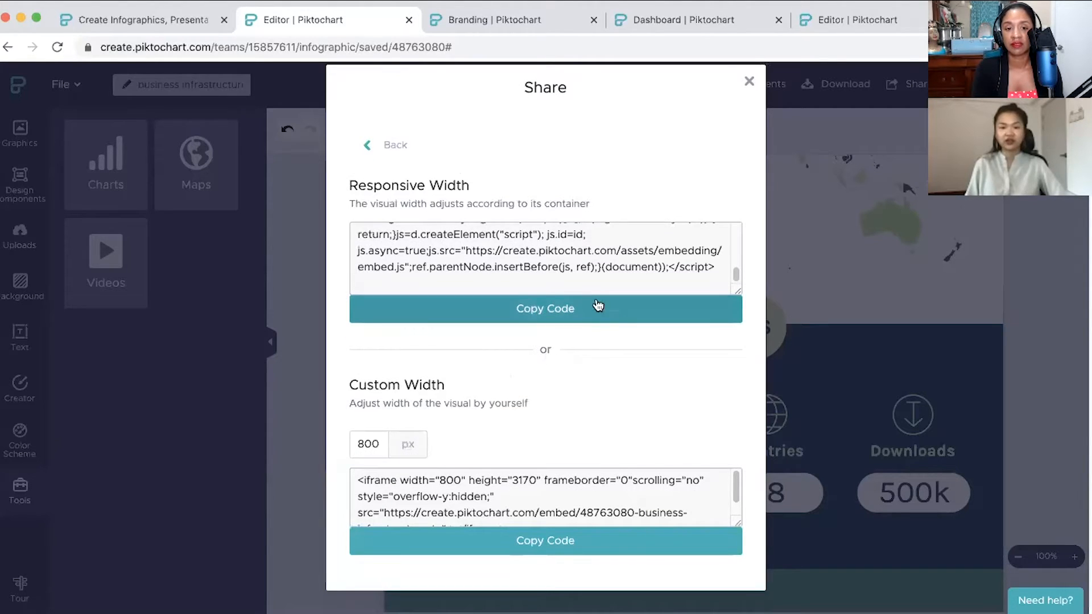
scroll(580, 266, up, 2)
scroll(579, 266, up, 3)
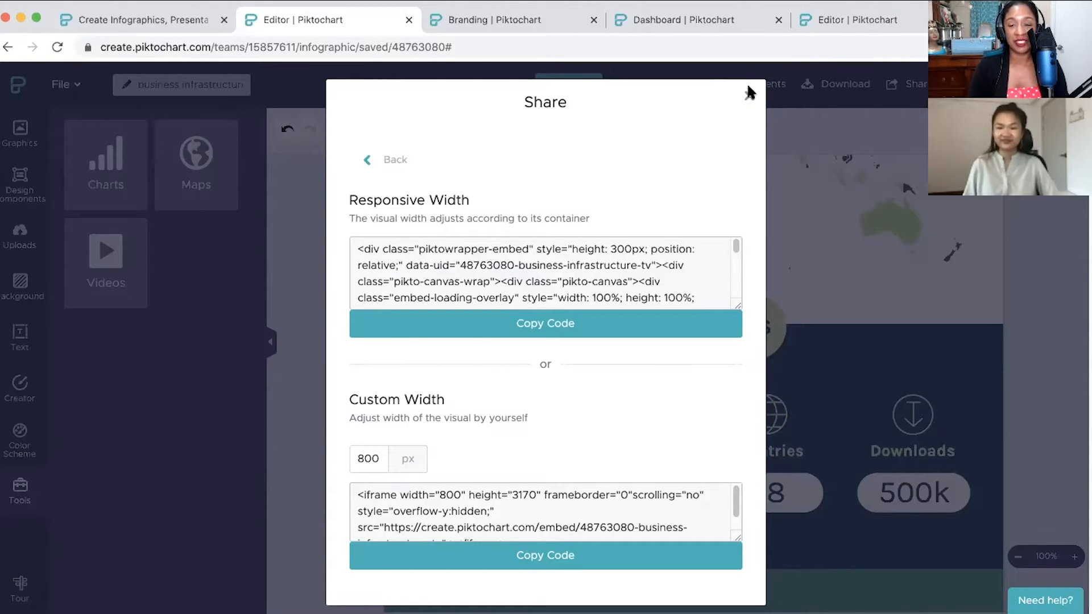
- Switch to the Piktochart dashboard's template library and show the report templates
click(702, 19)
click(856, 197)
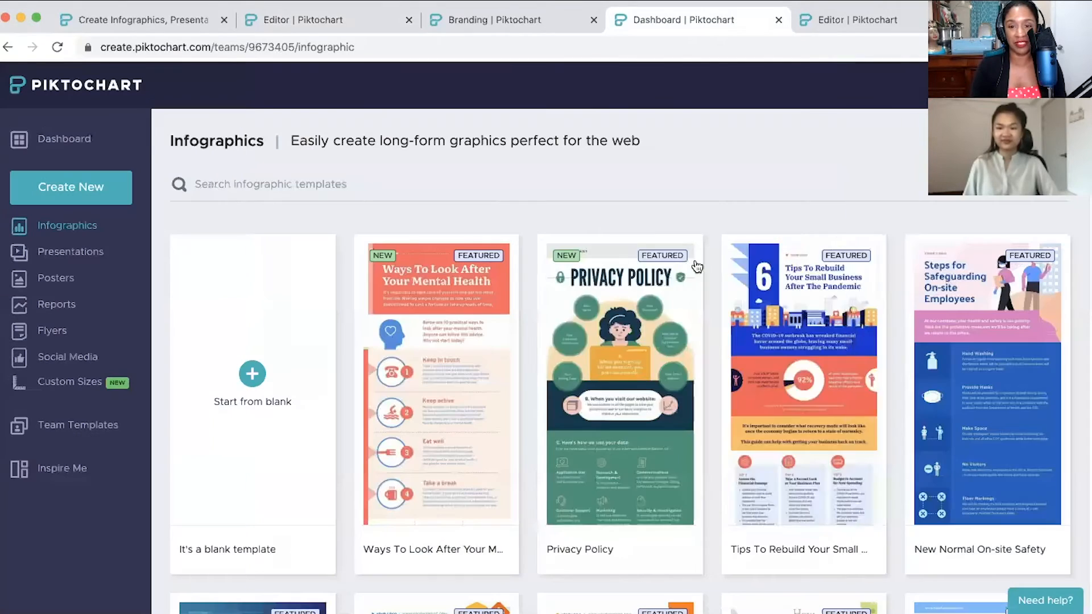
click(57, 306)
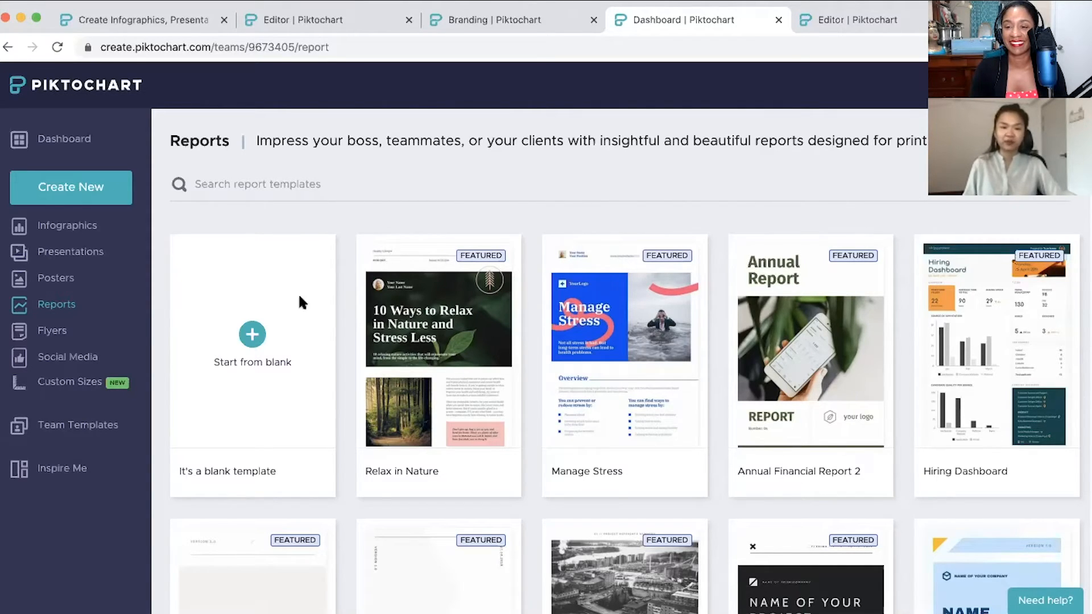
- Browse the team templates saved by teammates across all formats
click(74, 427)
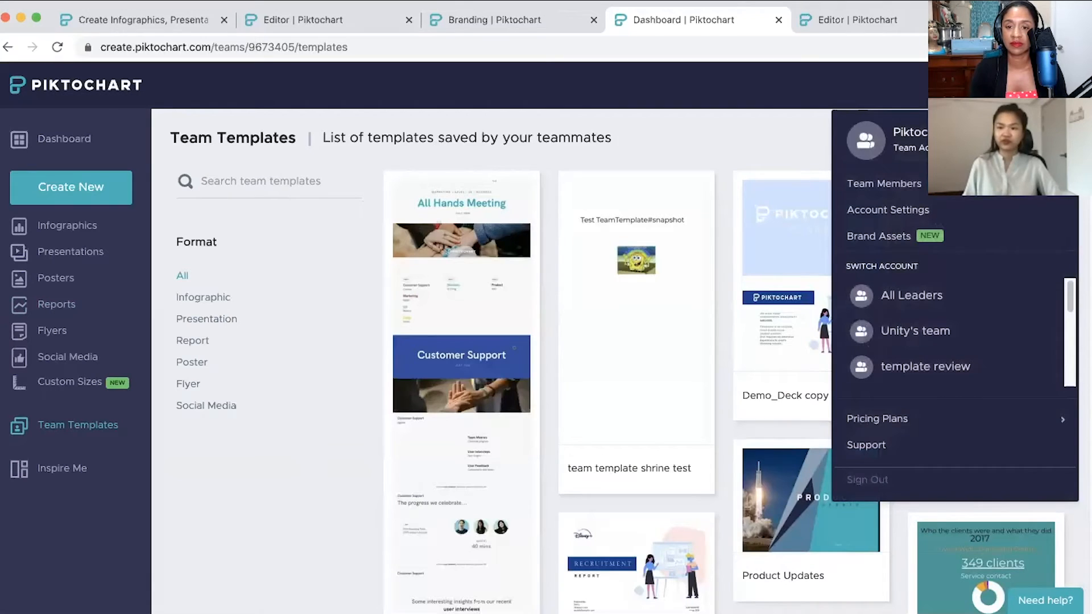
scroll(454, 472, down, 5)
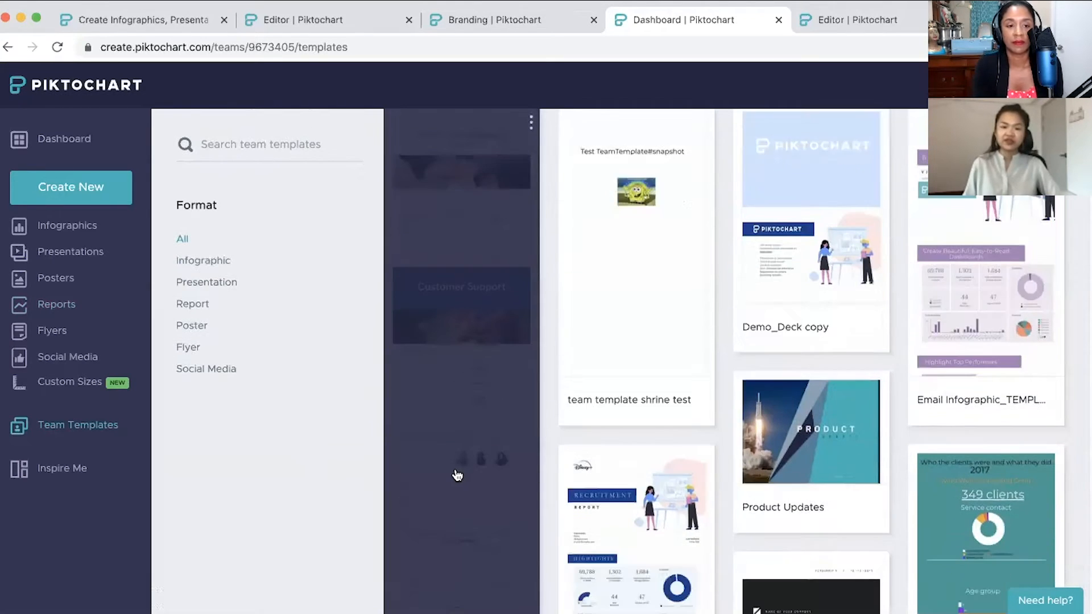
scroll(453, 474, down, 15)
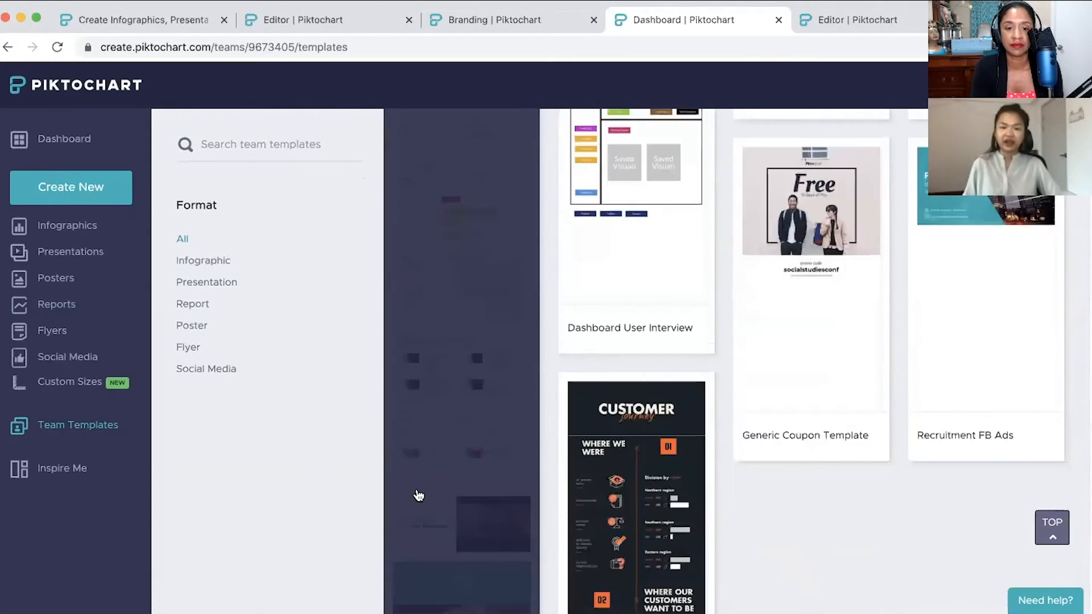
scroll(419, 494, up, 5)
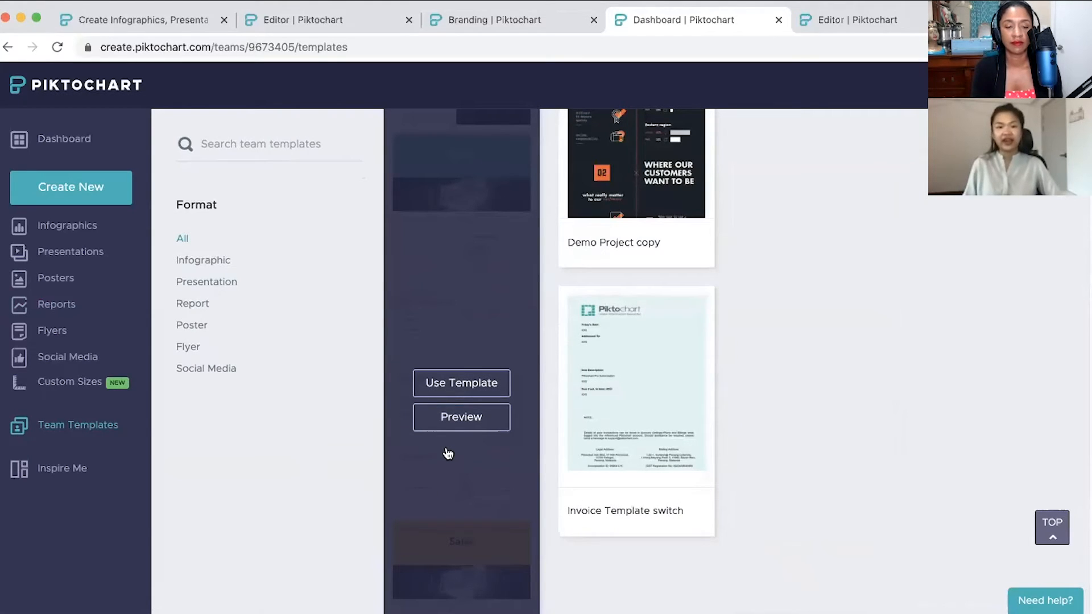
scroll(415, 400, up, 10)
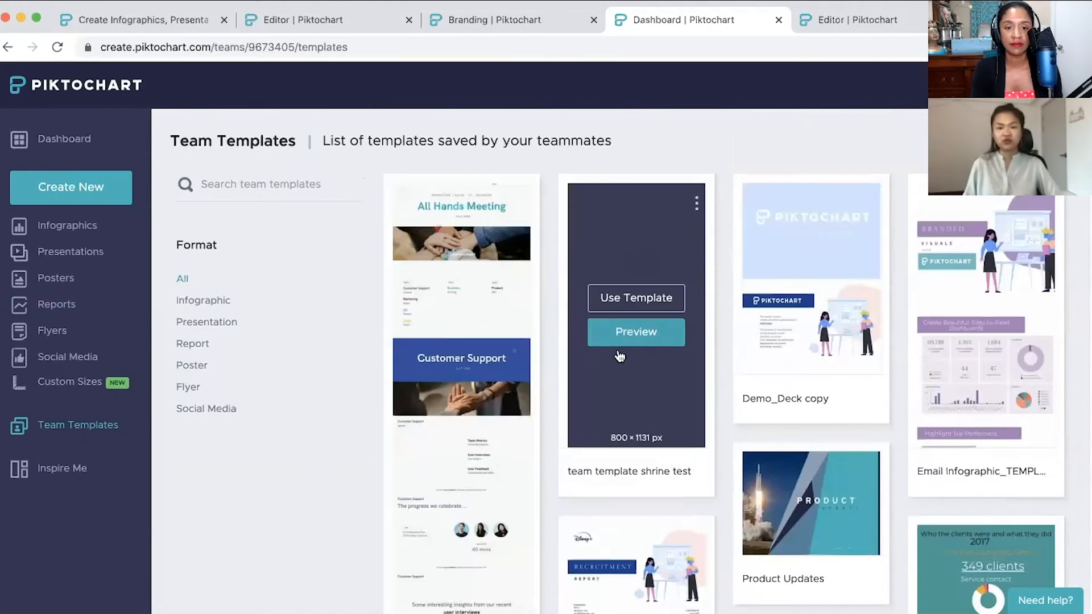
scroll(496, 428, down, 8)
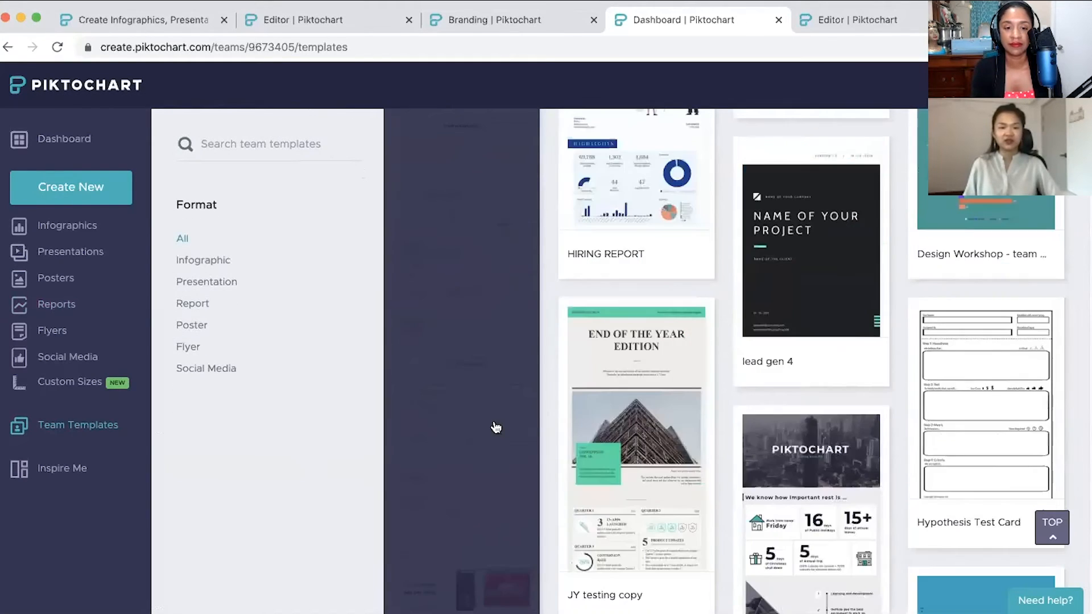
scroll(495, 428, down, 2)
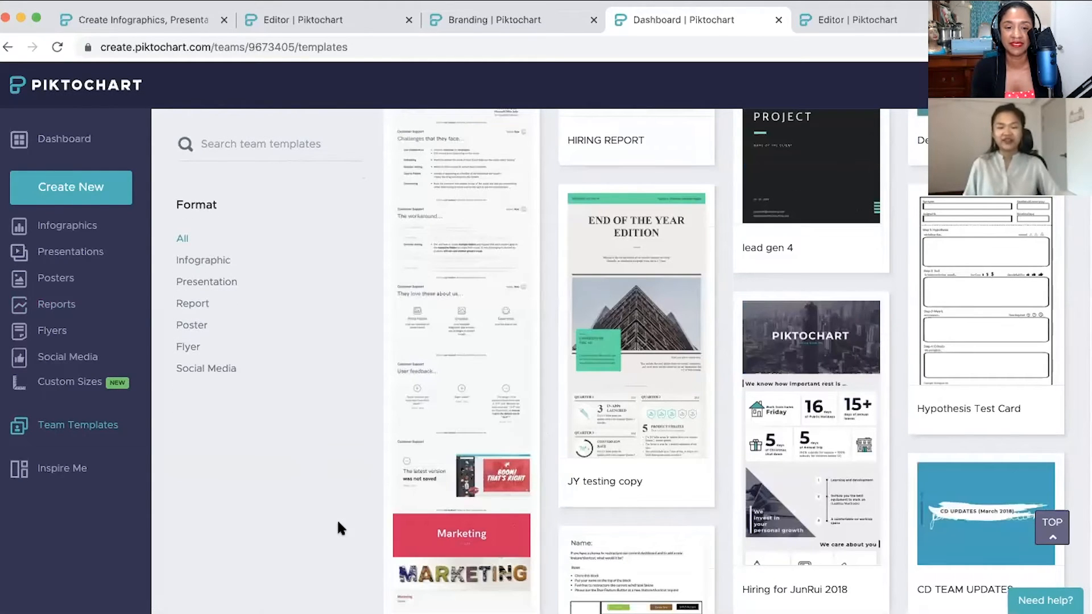
scroll(353, 513, down, 1)
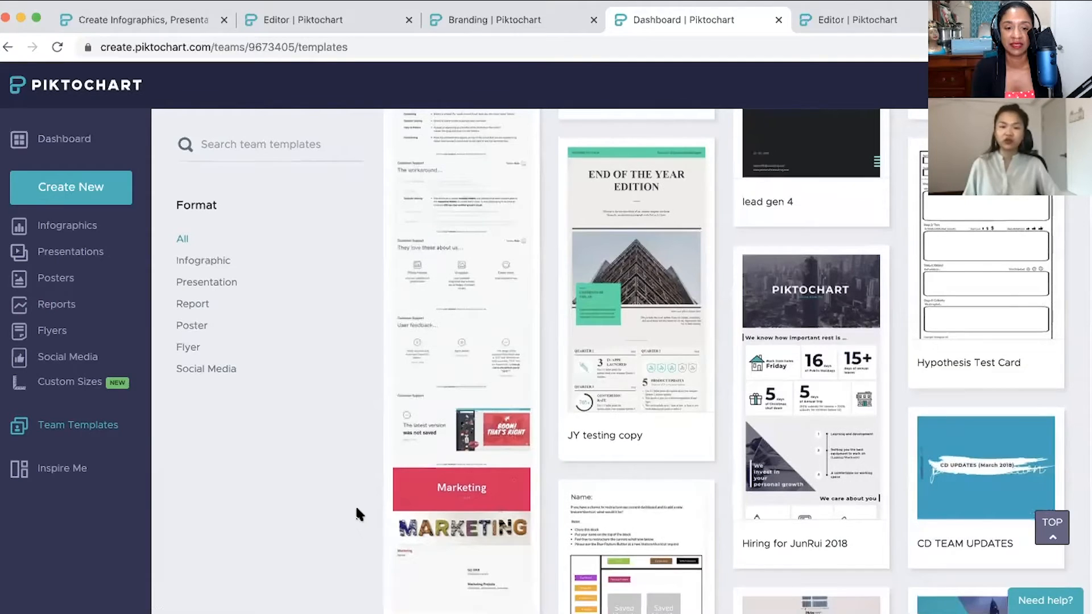
scroll(364, 500, down, 2)
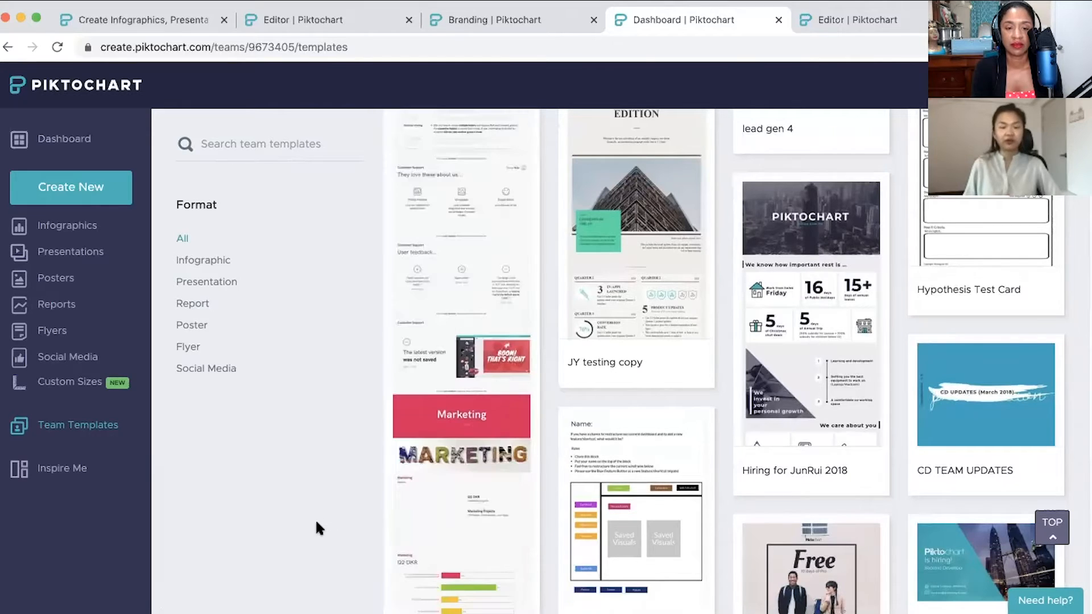
scroll(315, 518, down, 3)
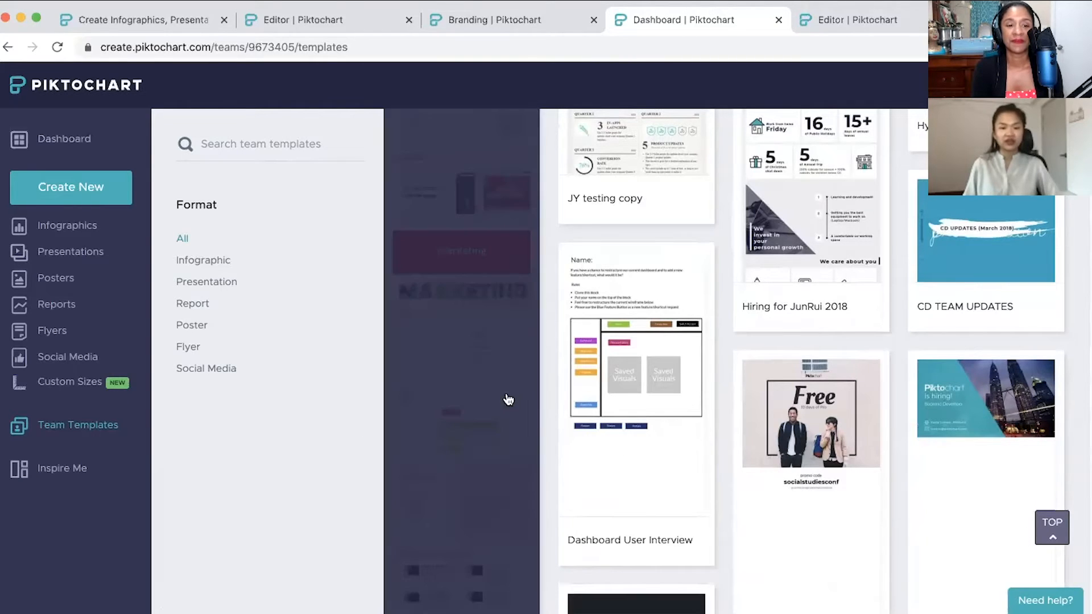
scroll(310, 506, up, 12)
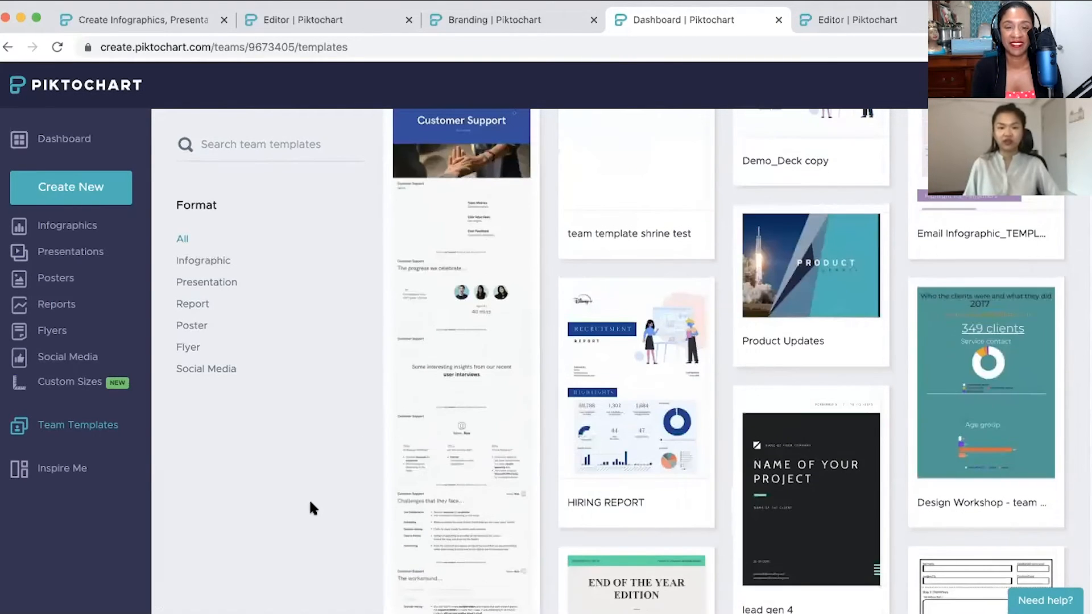
scroll(311, 507, up, 1)
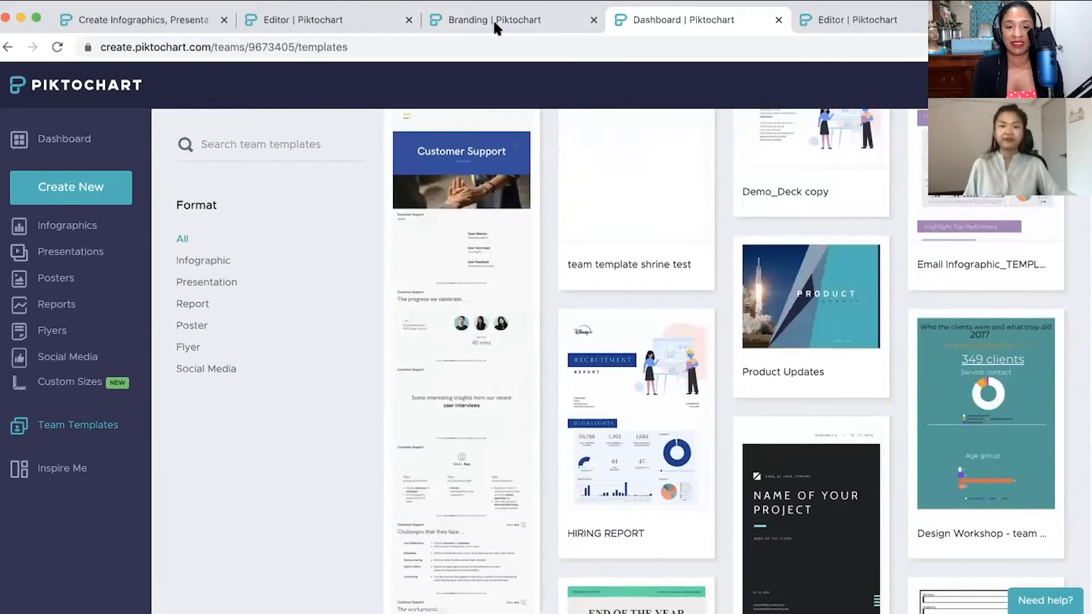
- View the brand color palette in the branding settings and open the custom fonts page
click(492, 22)
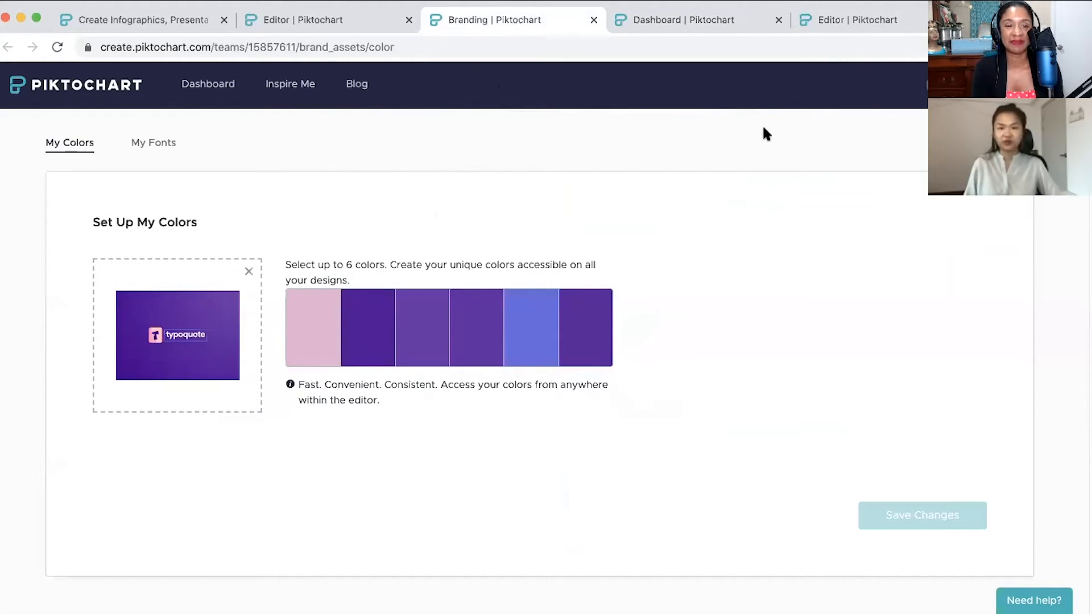
click(154, 146)
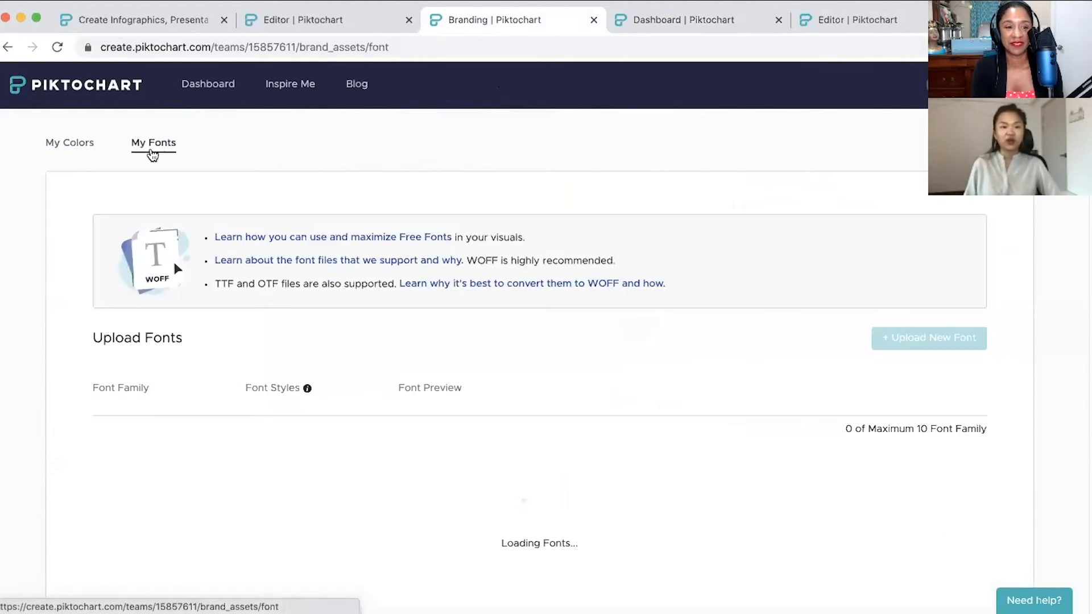
- View the custom font upload area and return to the brand colors page
scroll(317, 365, down, 1)
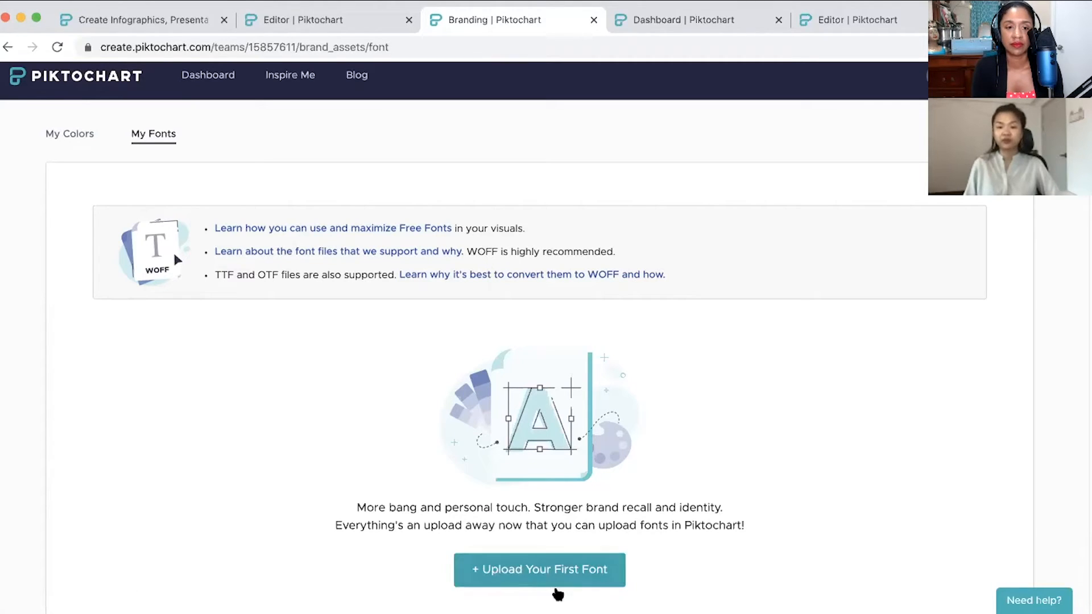
click(66, 135)
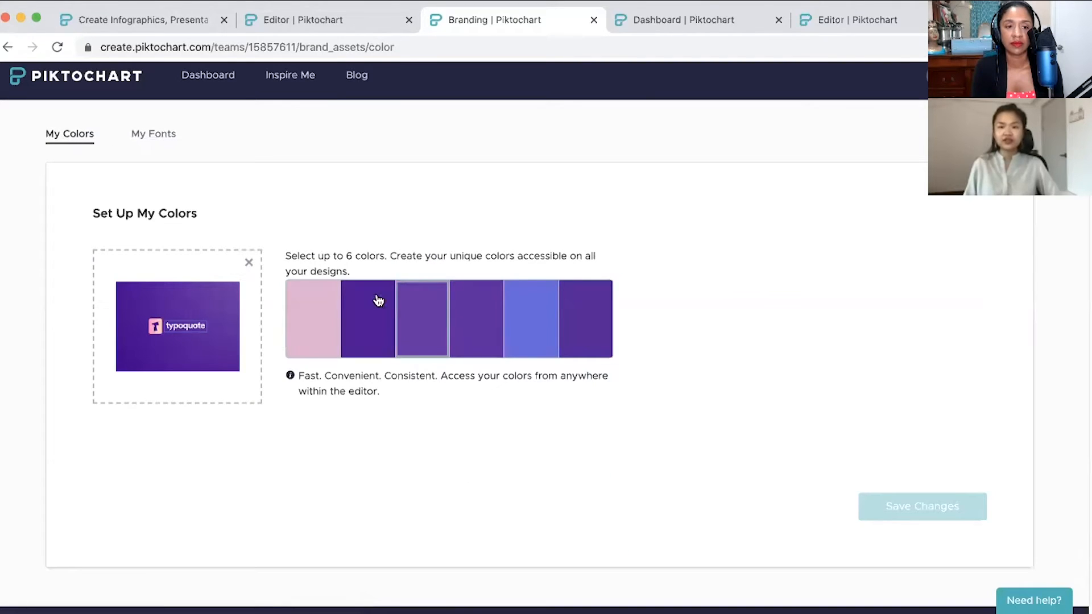
- Open businessinfrastructure.tv in a new browser tab and go to its podcast guest recommendation statistics
key(super+t)
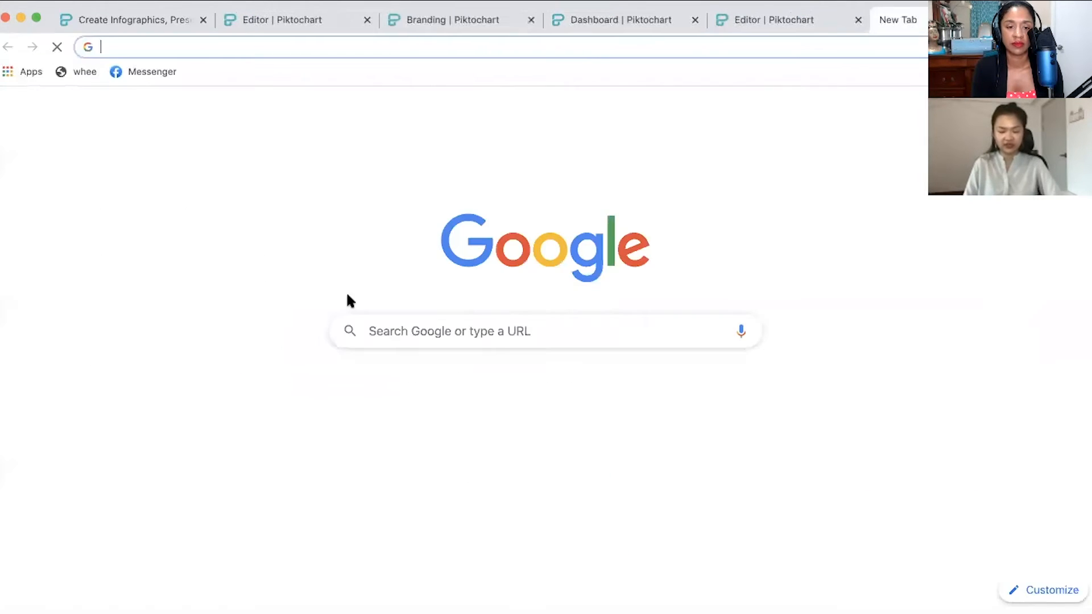
text(busines)
key(Return)
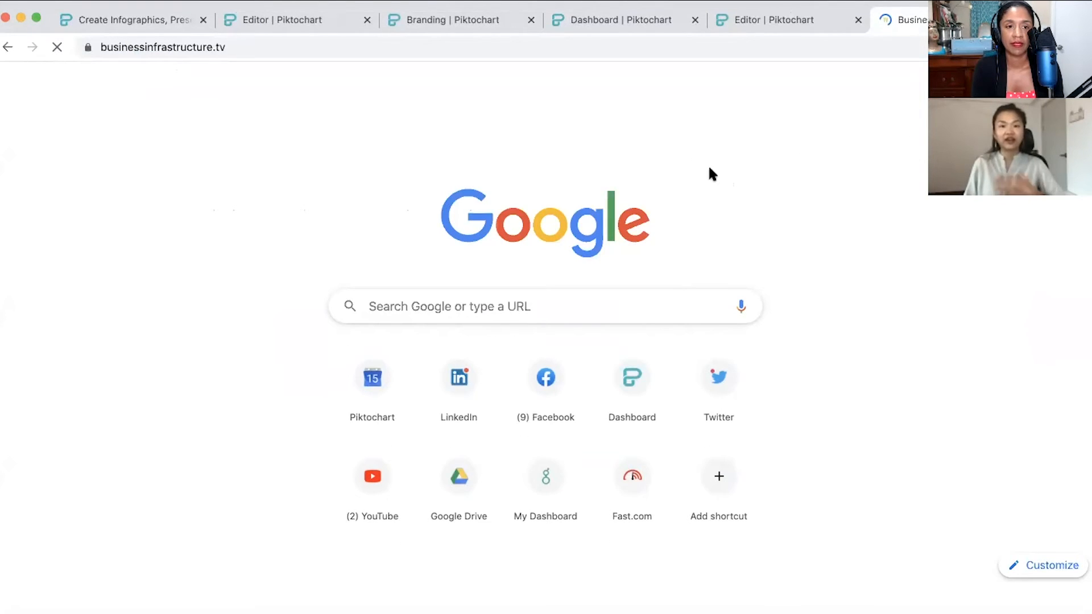
scroll(574, 277, down, 10)
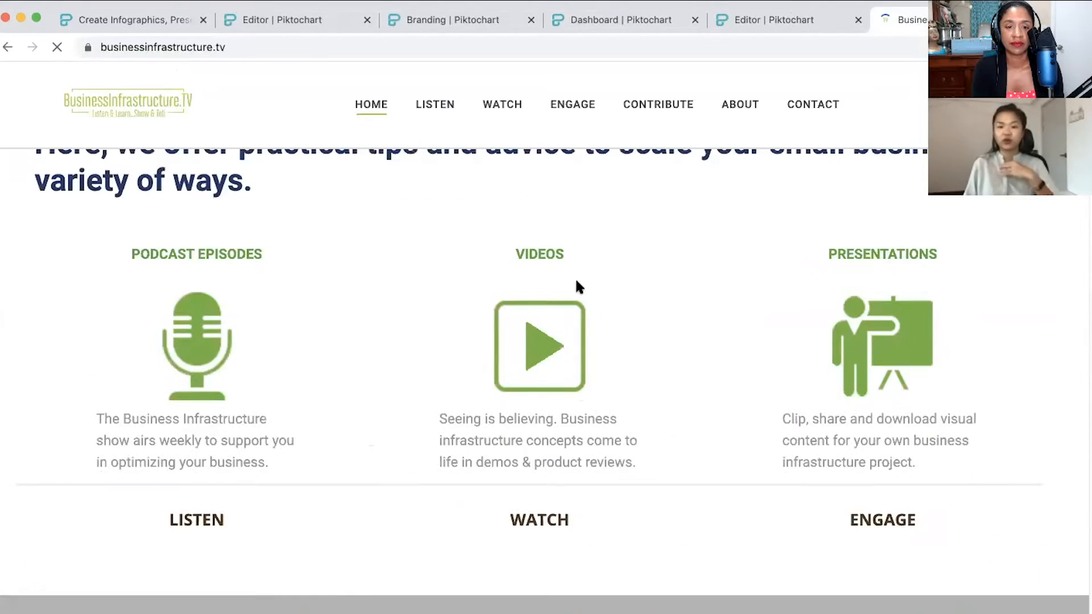
scroll(603, 279, down, 2)
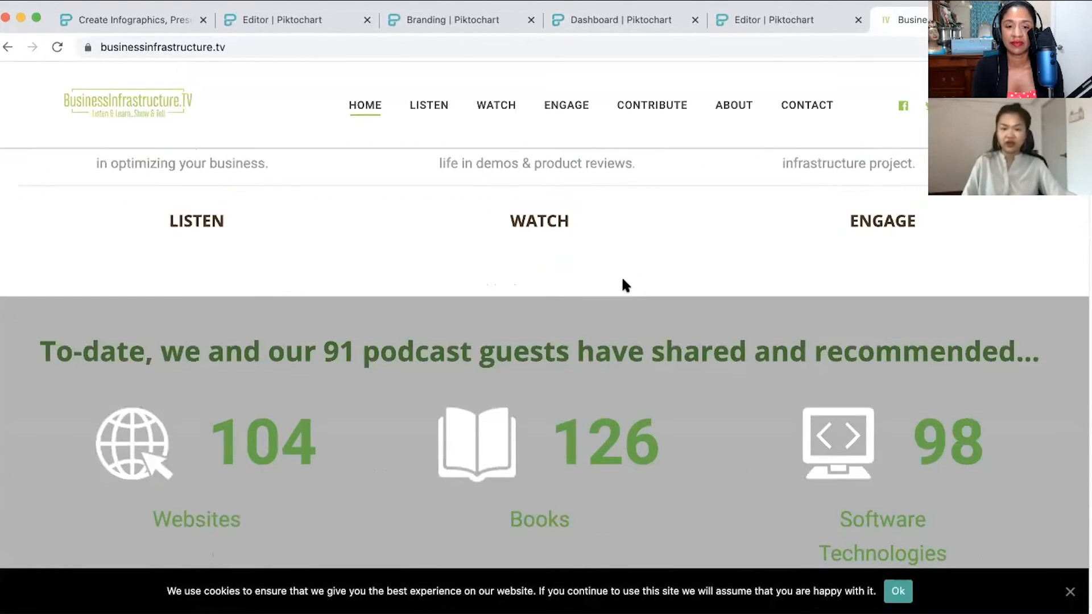
- Reduce the website's zoom to 67% and take a screenshot covering the podcast, videos and presentations section and the green statistics below
key(super+minus)
key(super+minus)
key(super+minus)
key(super+minus)
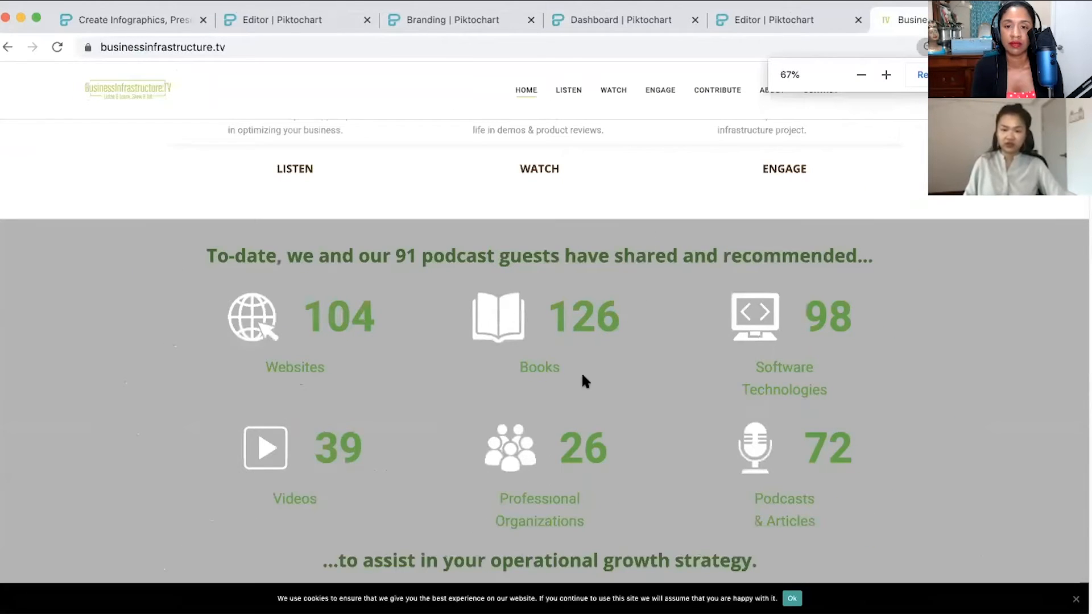
scroll(592, 359, up, 3)
scroll(276, 415, up, 1)
key(super+shift+4)
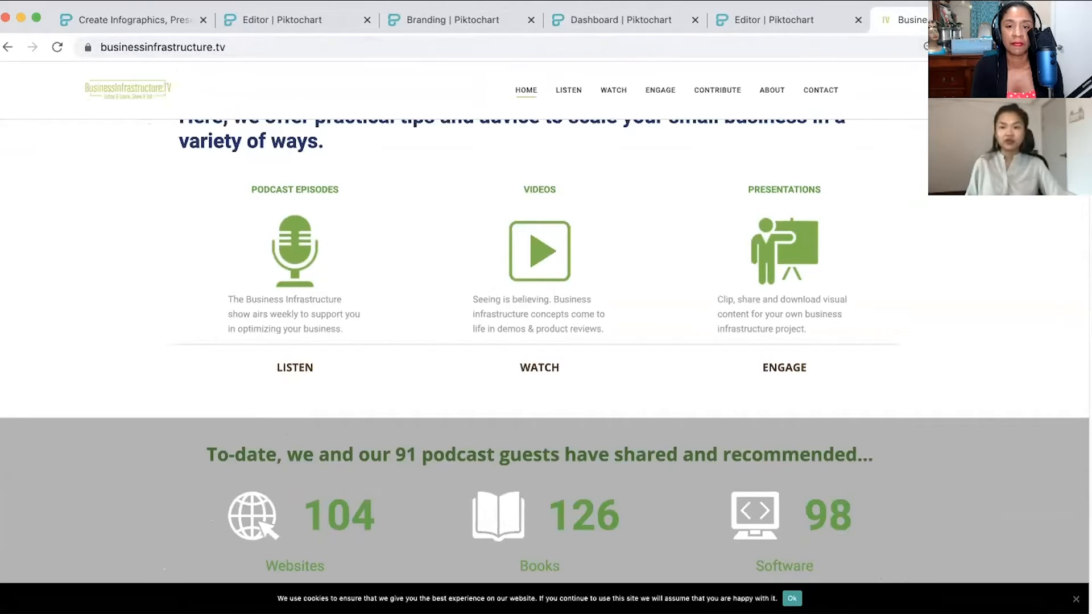
- Replace the image in Piktochart's brand colors with the newest desktop screenshot and save the extracted palette
click(418, 19)
mouse_move(214, 292)
click(169, 375)
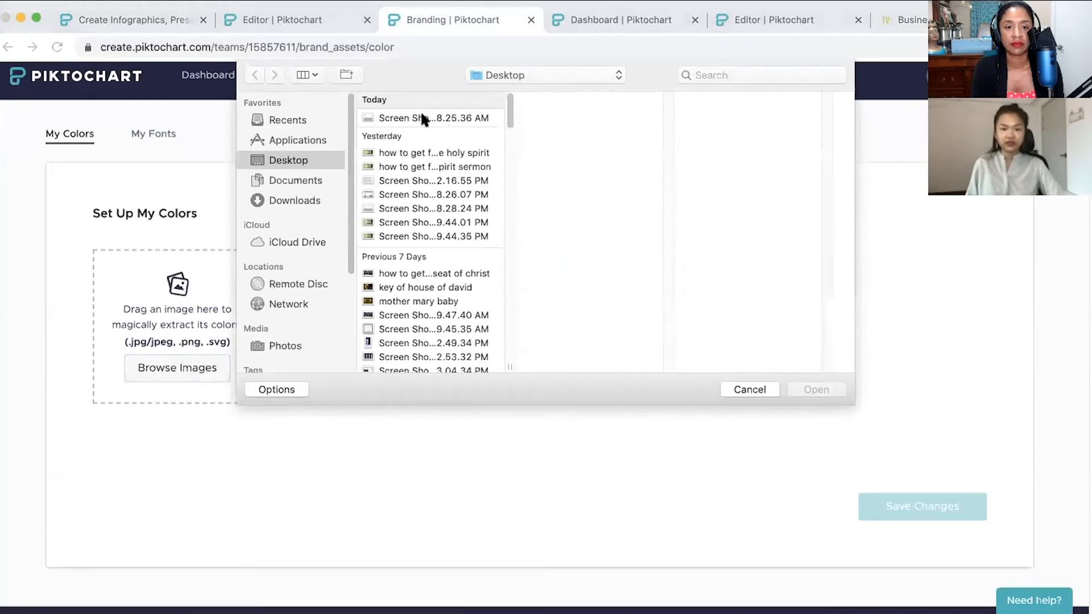
click(421, 115)
click(817, 390)
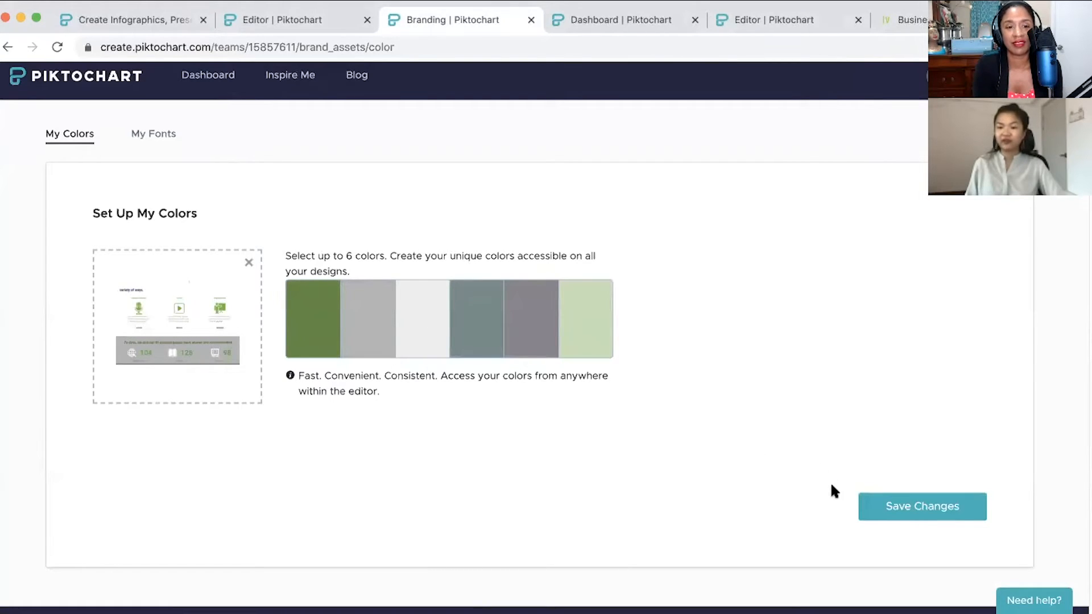
click(911, 510)
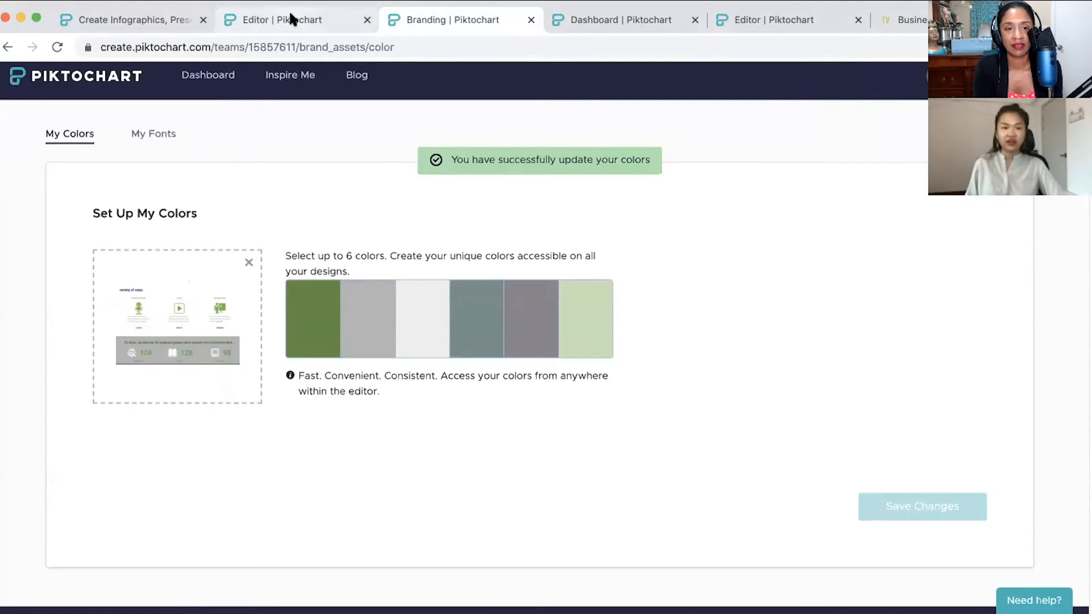
- Reload the business infrastructure infographic in the editor to load the saved brand colors, rechecking the palette in the branding settings
click(290, 14)
click(749, 96)
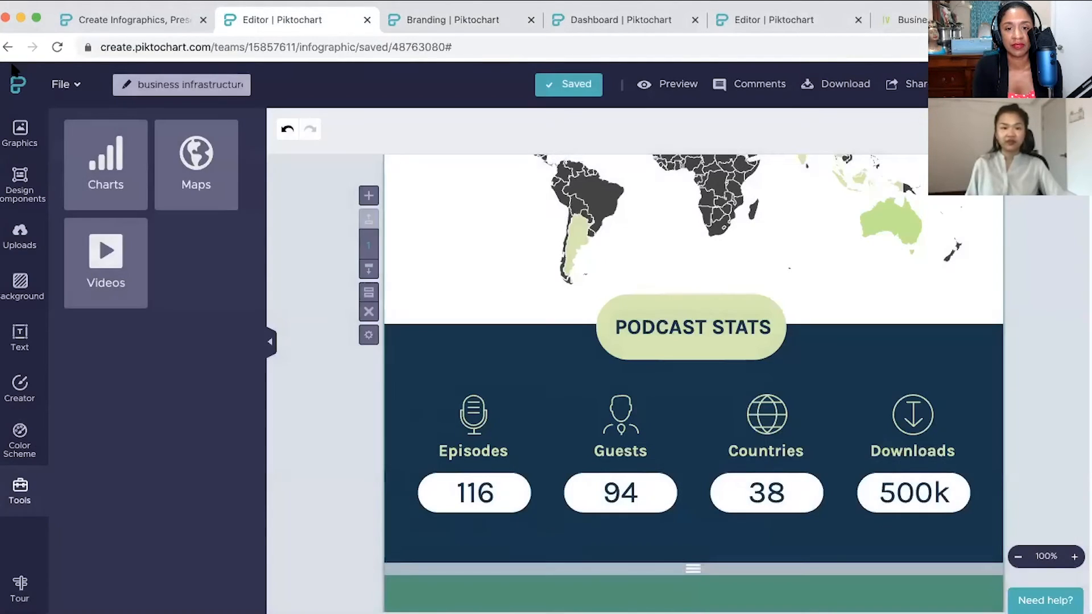
click(56, 47)
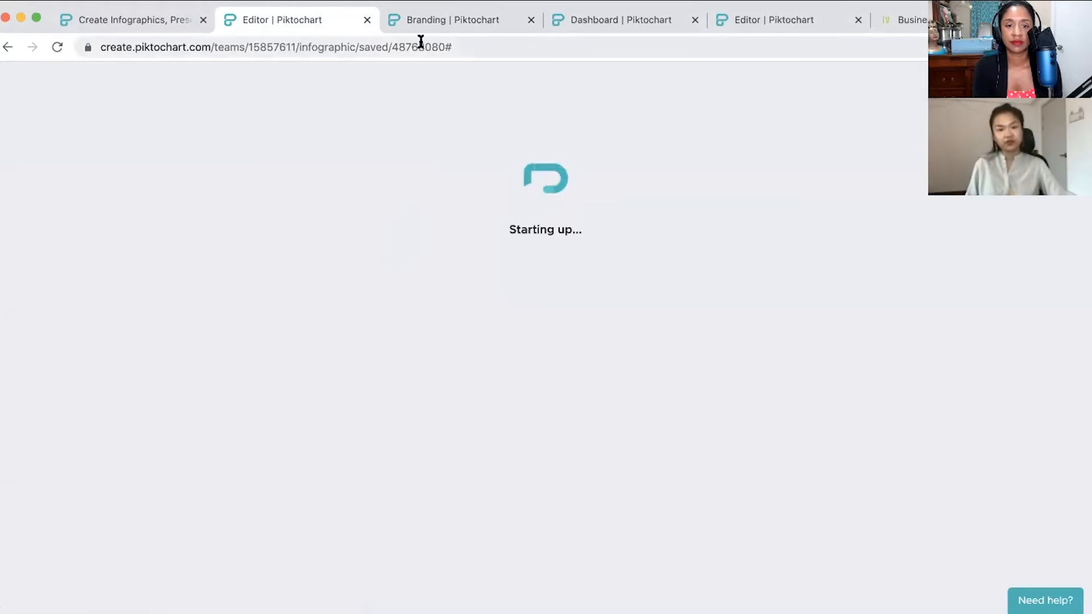
click(449, 22)
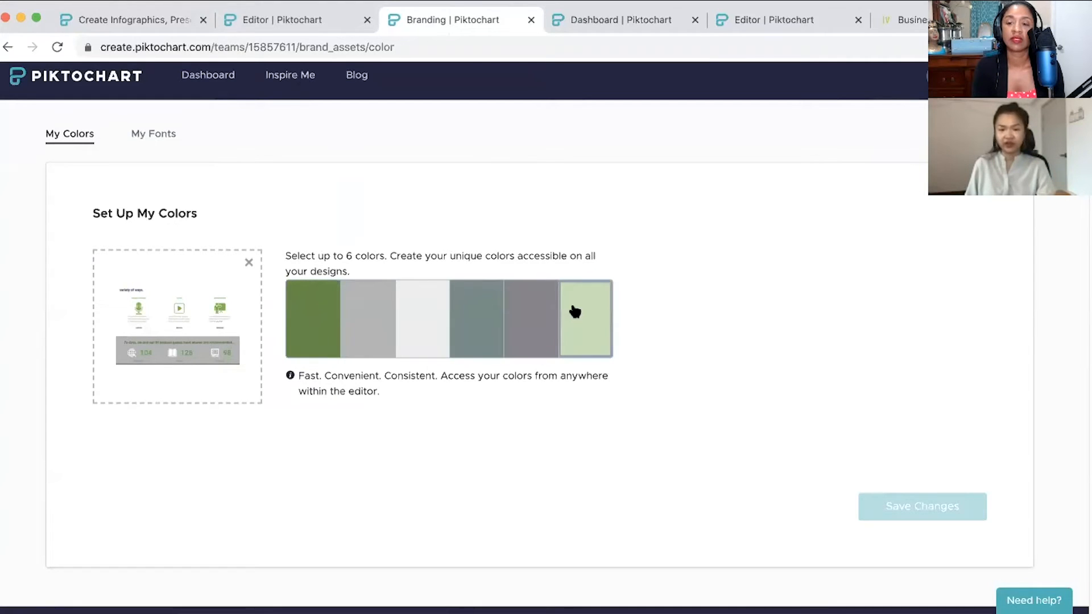
click(286, 23)
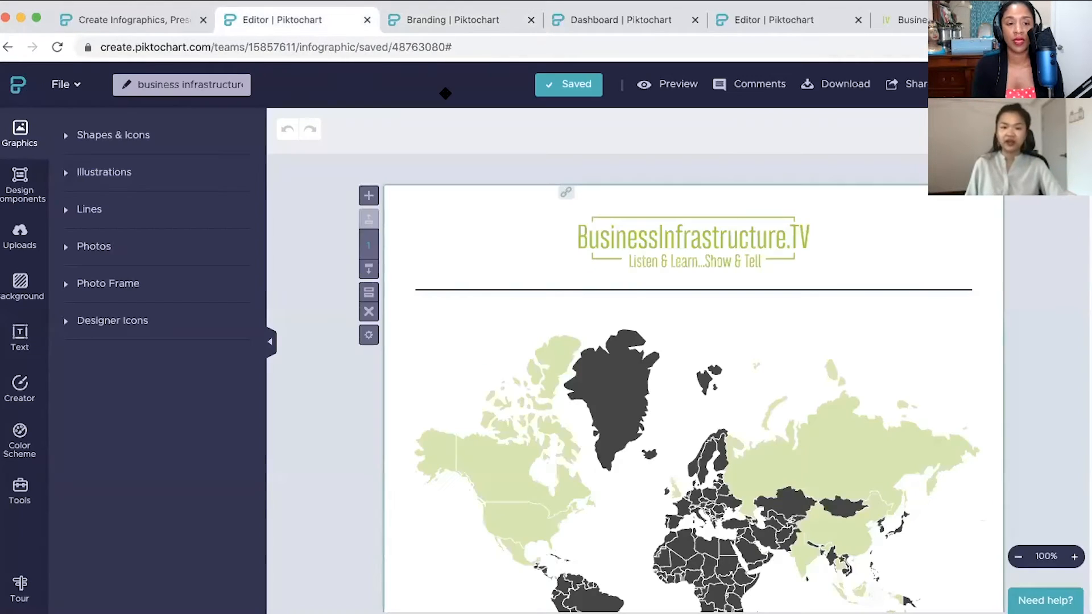
- Select the microphone icon above Episodes and show its color choices, including the My Colors palette
click(457, 349)
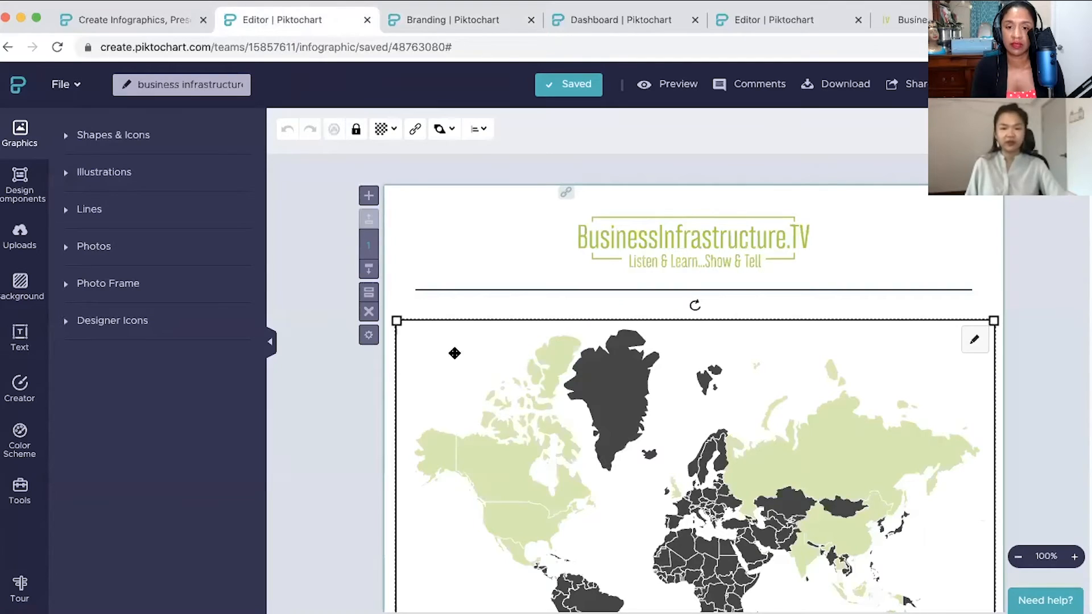
scroll(462, 348, down, 10)
click(472, 238)
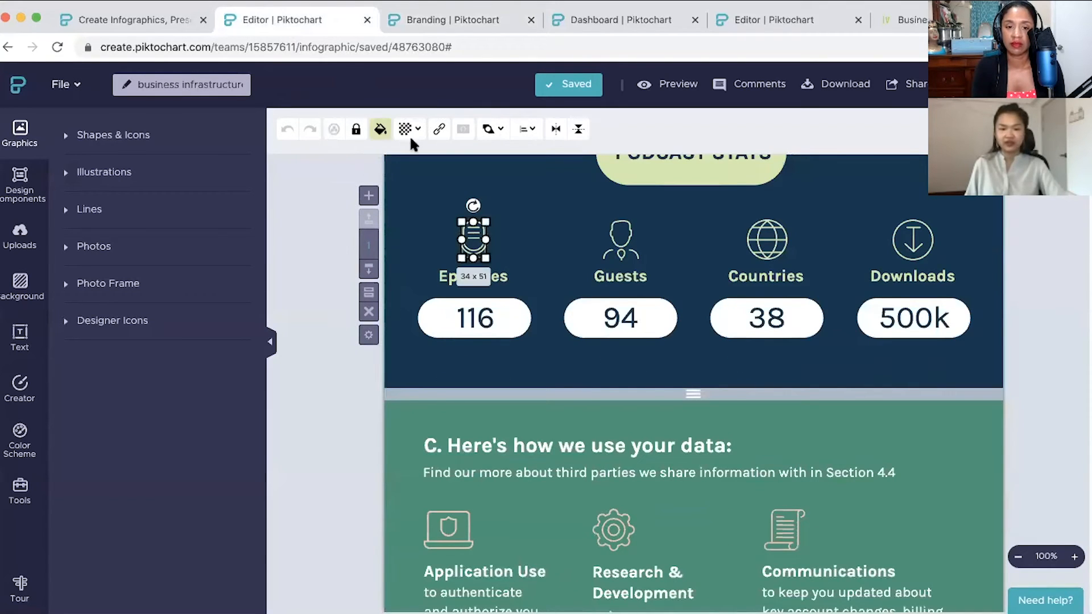
click(381, 129)
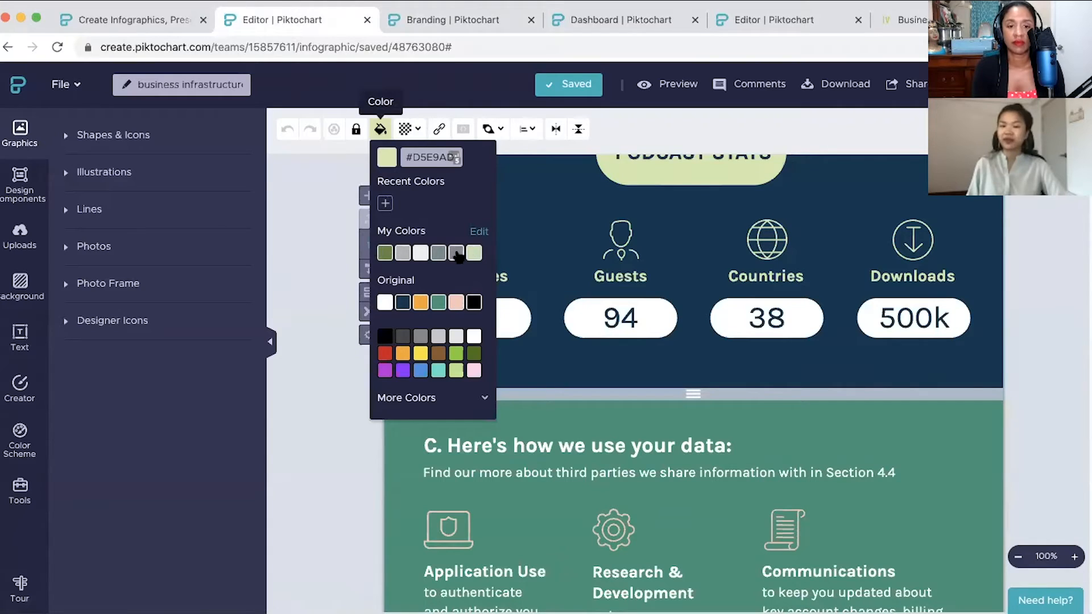
- Compare the icon's My Colors swatches with the palette in the branding settings, then close the color choices and deselect everything
click(455, 20)
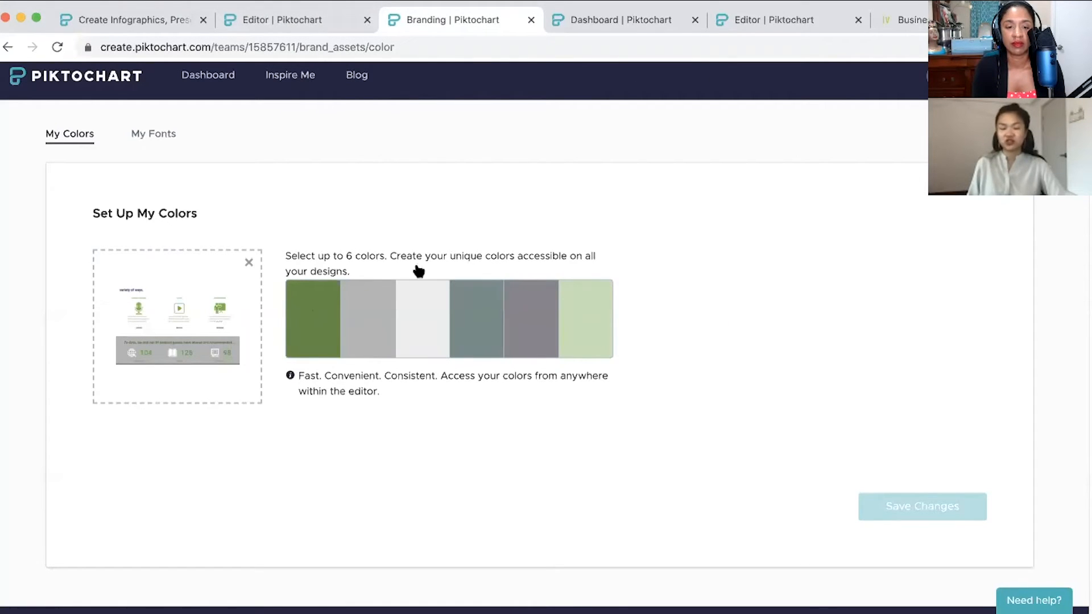
click(303, 23)
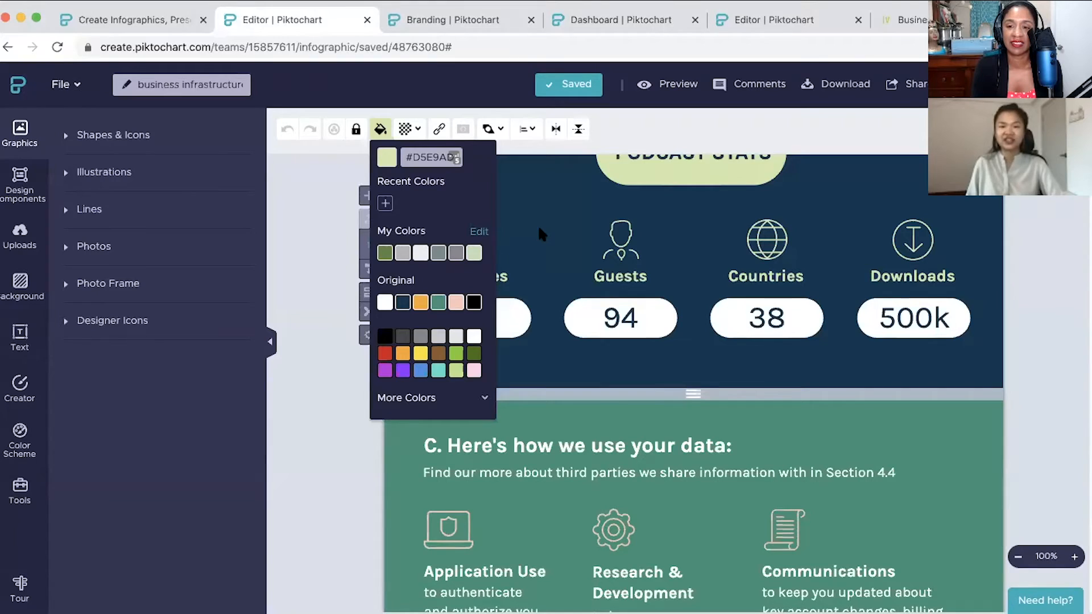
click(539, 244)
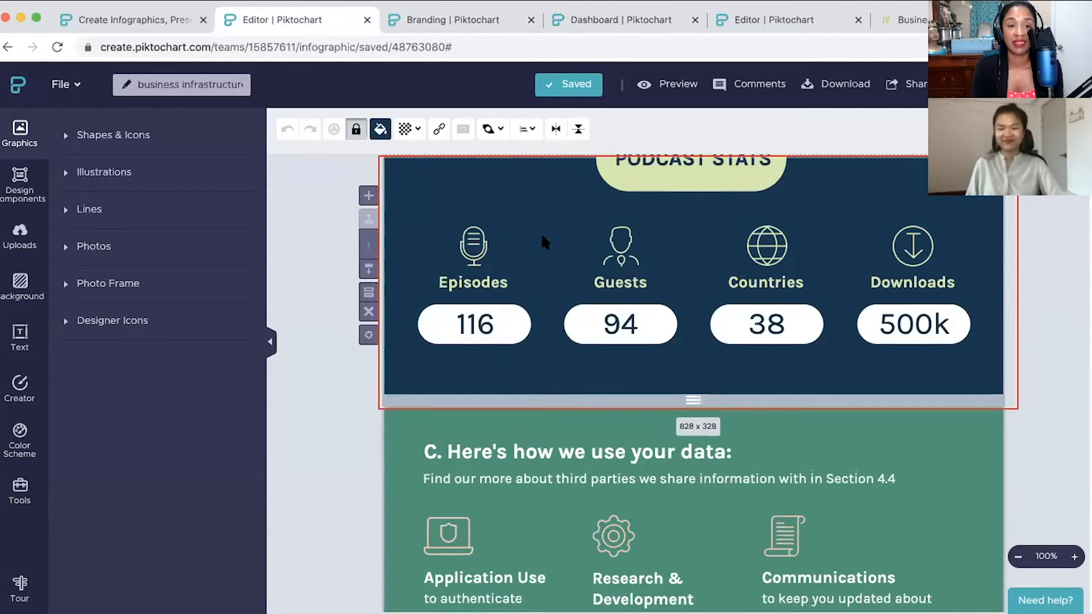
scroll(586, 279, up, 1)
scroll(540, 269, up, 1)
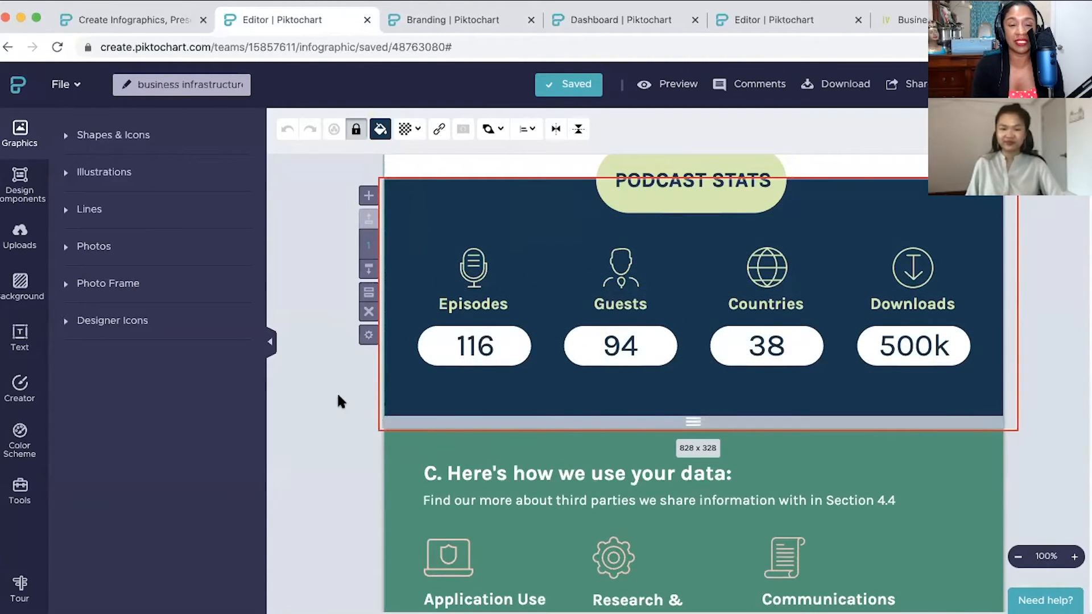
click(354, 393)
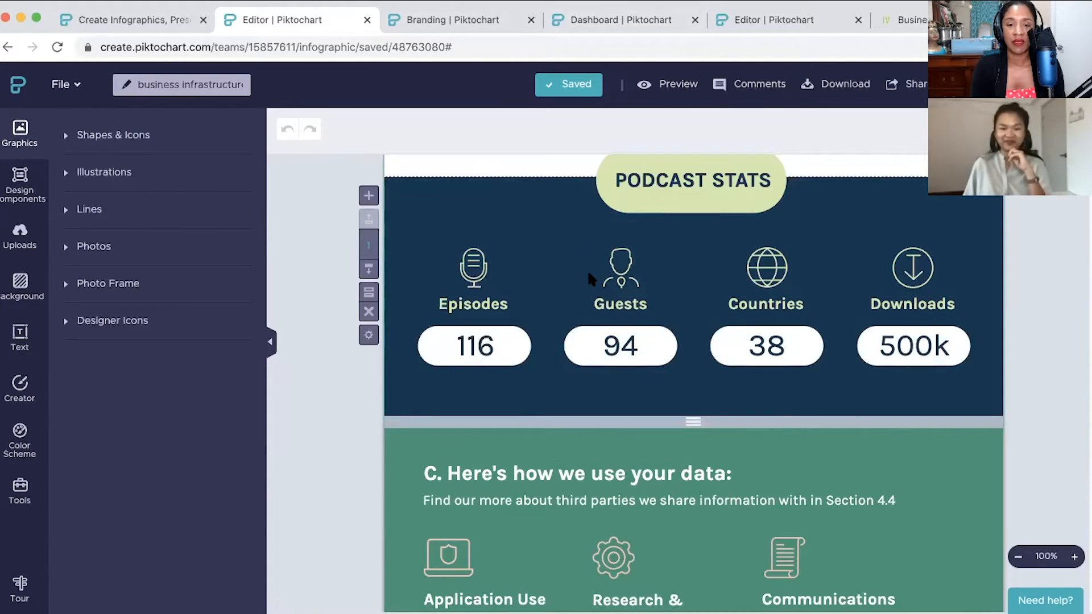
- Review the infographic's world map with its listener data for Greenland, Brazil and the United States, and the podcast stats section
scroll(589, 271, up, 1)
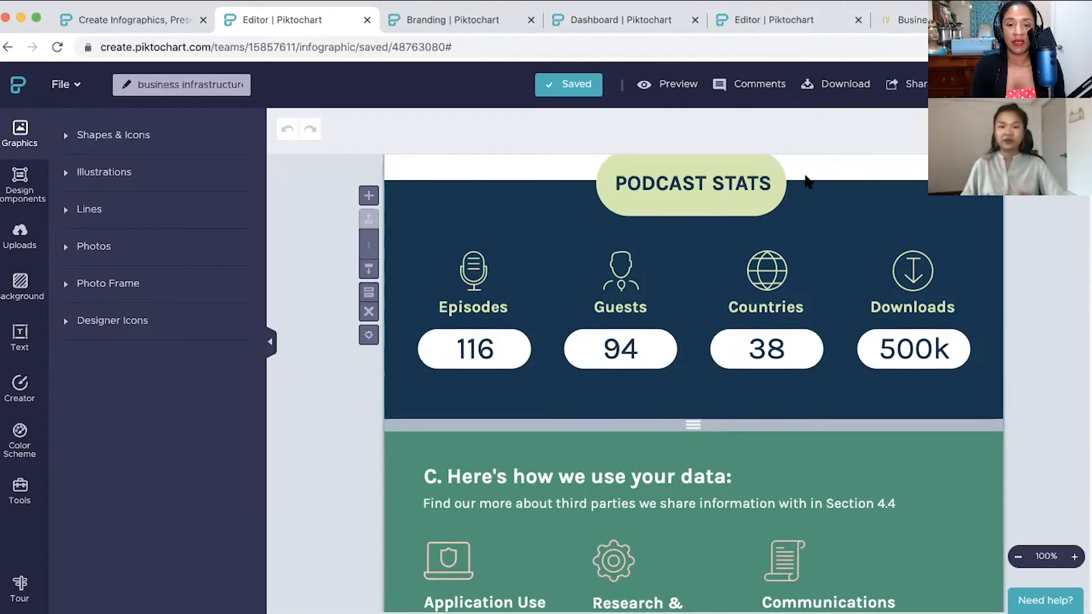
scroll(563, 161, up, 3)
click(756, 341)
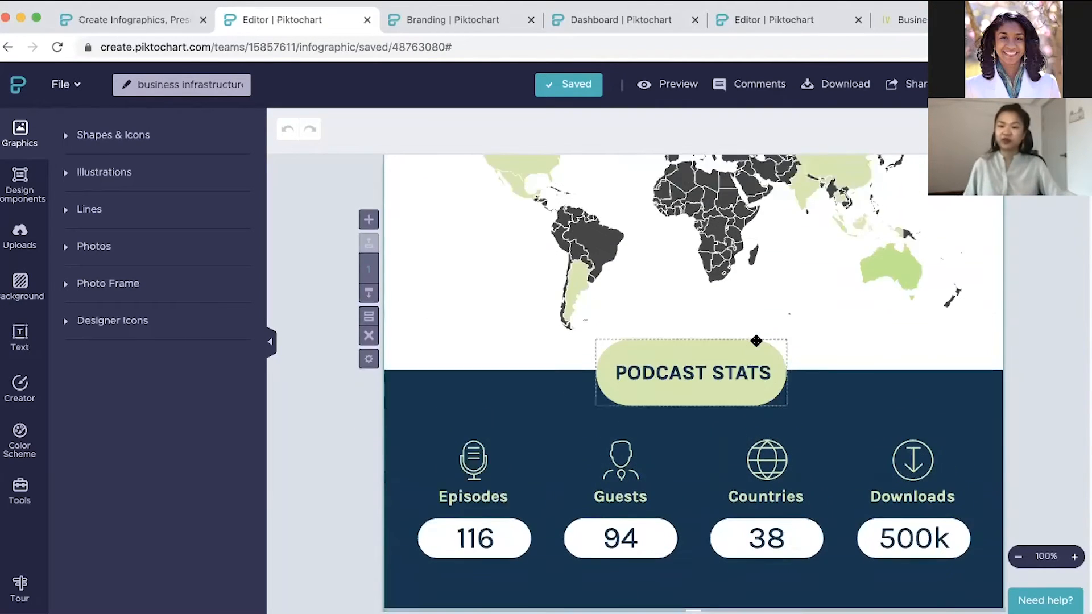
scroll(756, 341, up, 5)
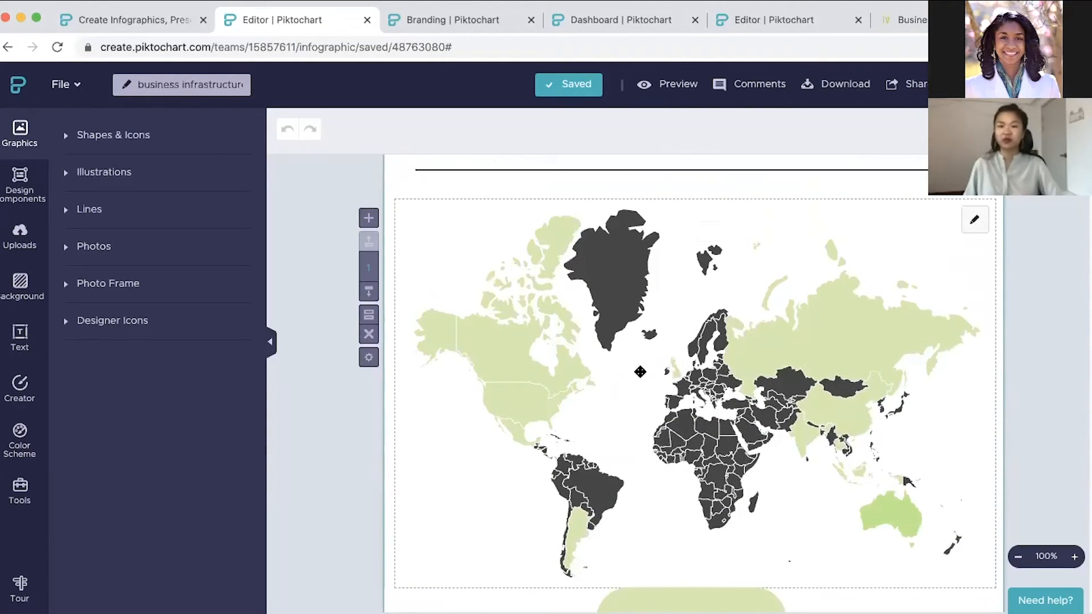
scroll(640, 371, up, 1)
mouse_move(616, 357)
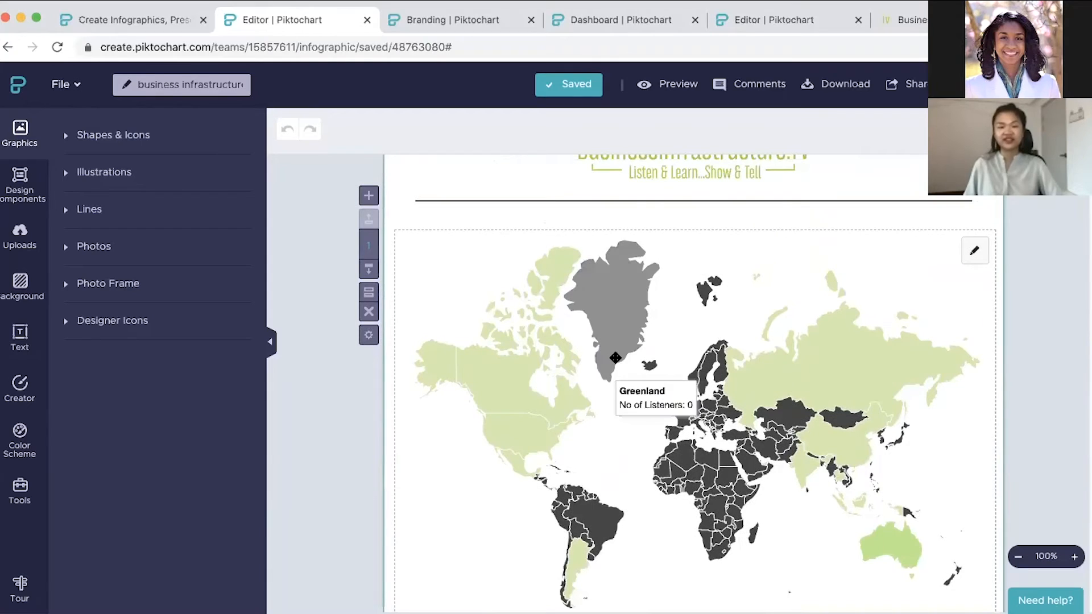
scroll(504, 472, down, 2)
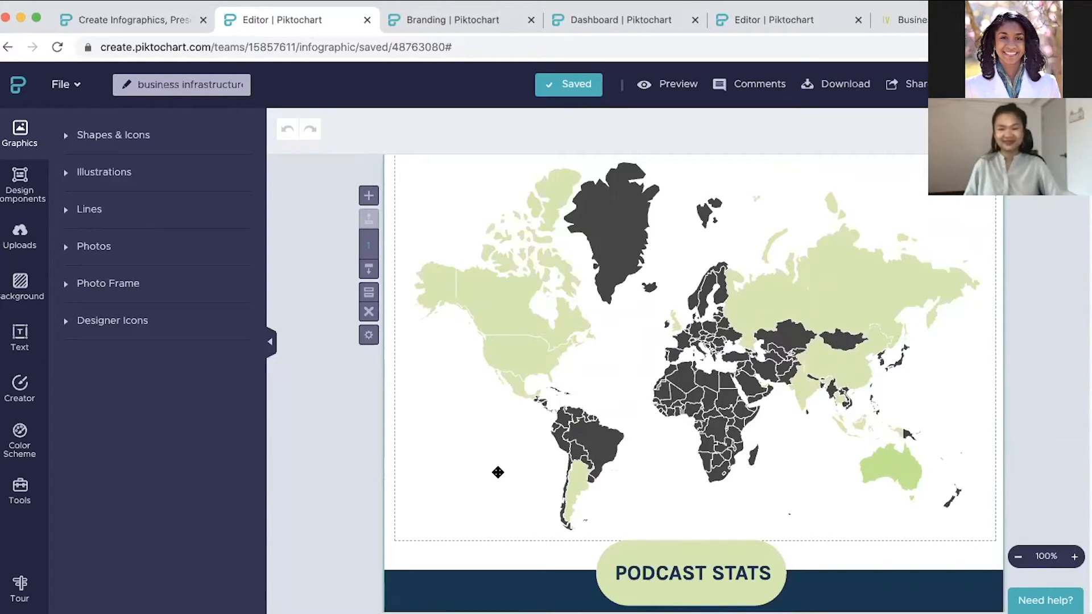
scroll(489, 472, down, 1)
mouse_move(601, 433)
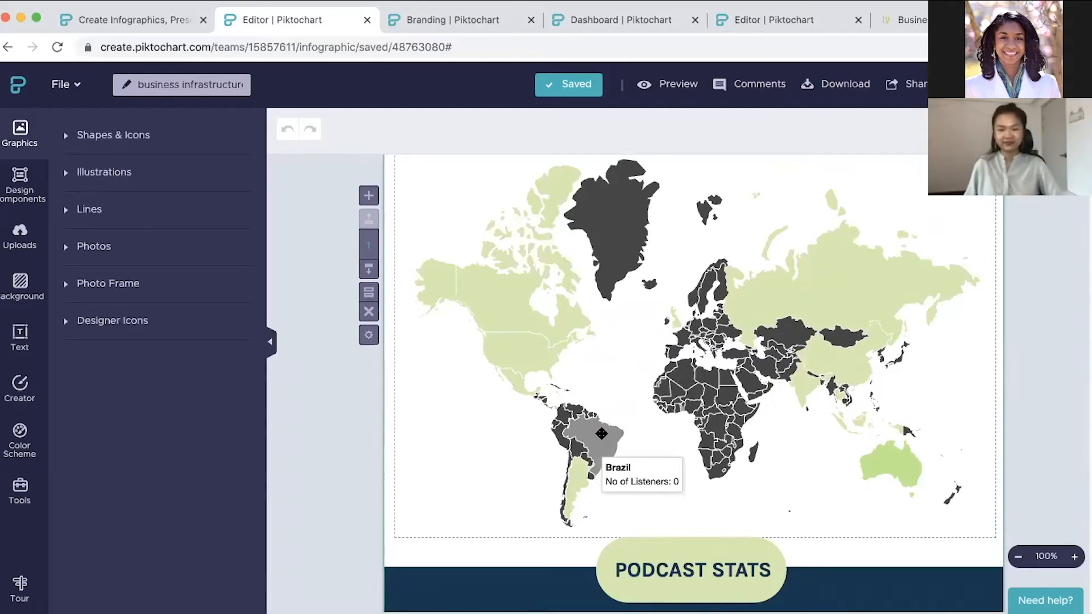
scroll(566, 498, down, 5)
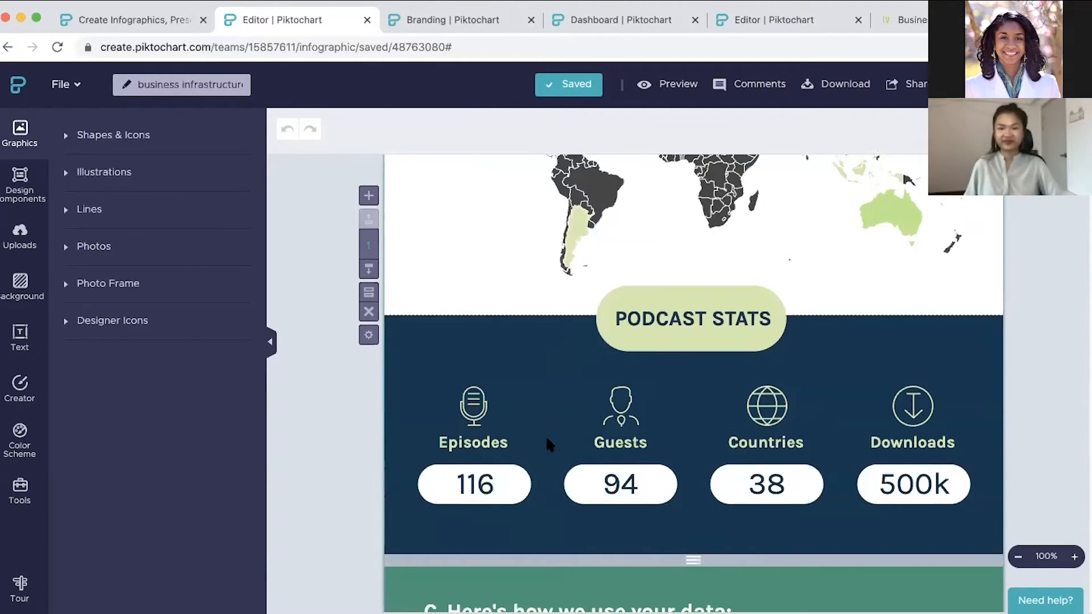
scroll(546, 439, up, 1)
mouse_move(581, 244)
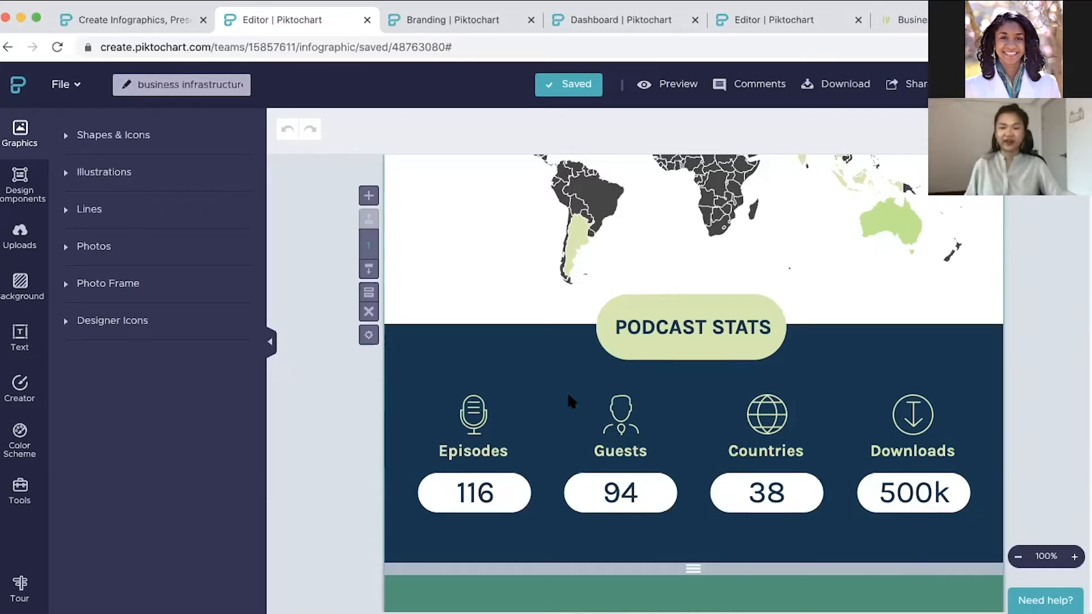
scroll(567, 392, up, 5)
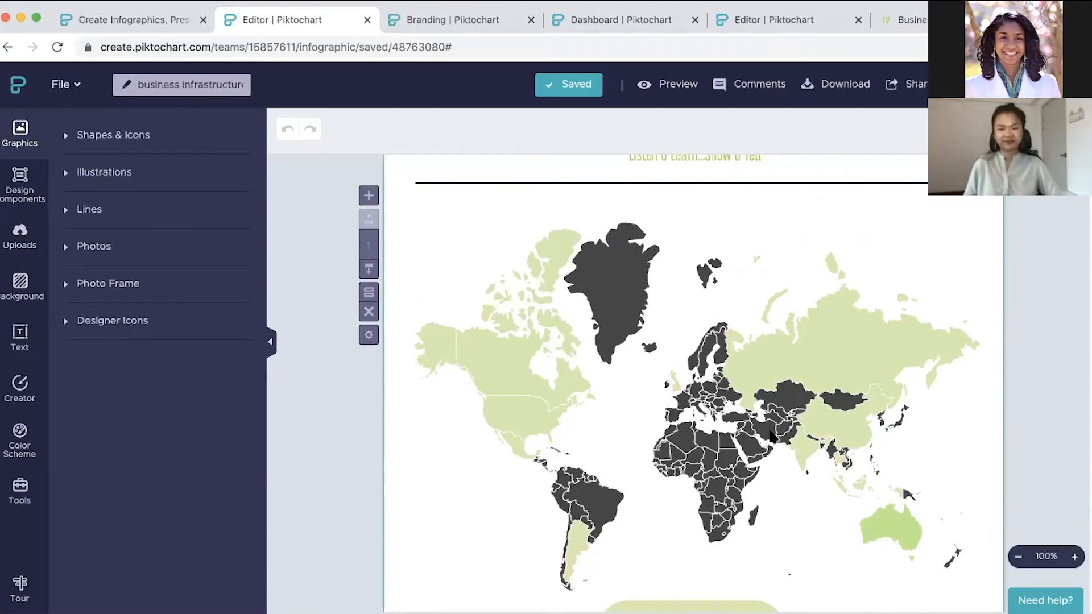
click(509, 376)
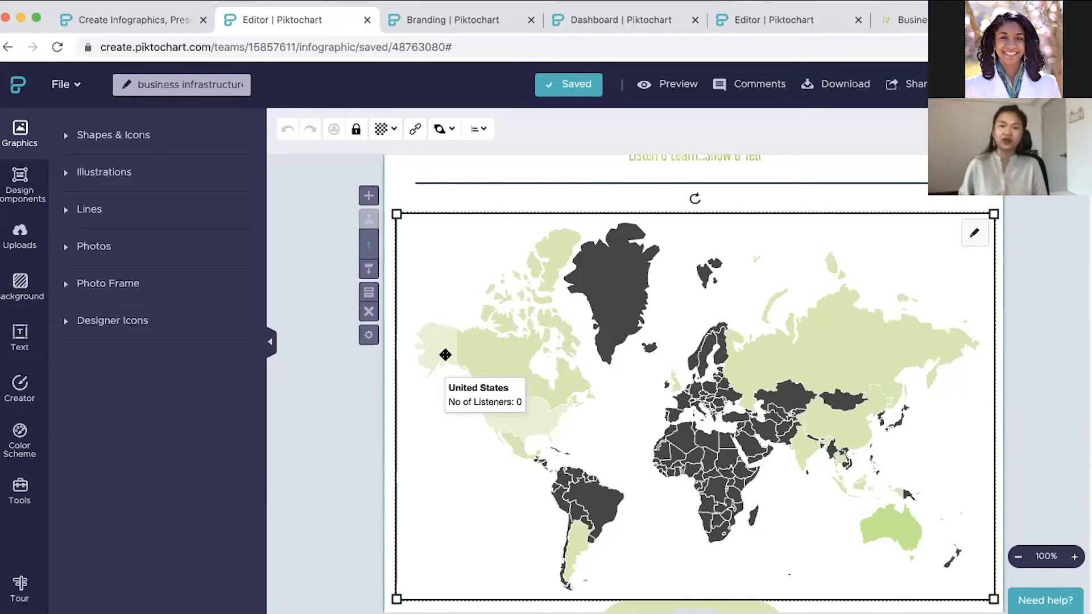
scroll(453, 395, down, 2)
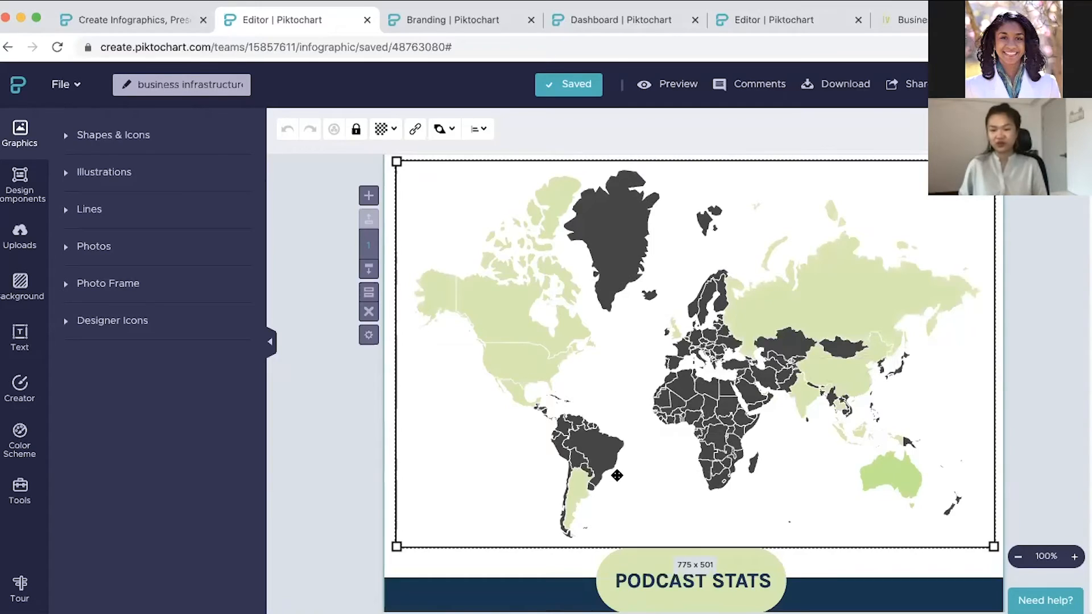
scroll(617, 476, down, 5)
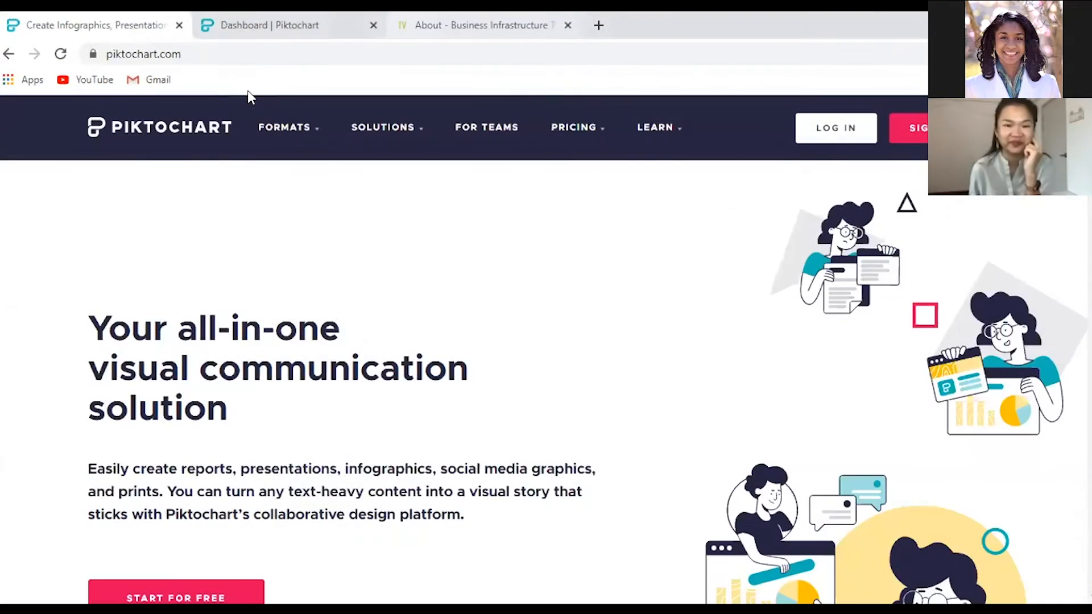
- Switch to the Business Infrastructure website's About page and read through the Access is Everything! introduction and founder biography
click(476, 25)
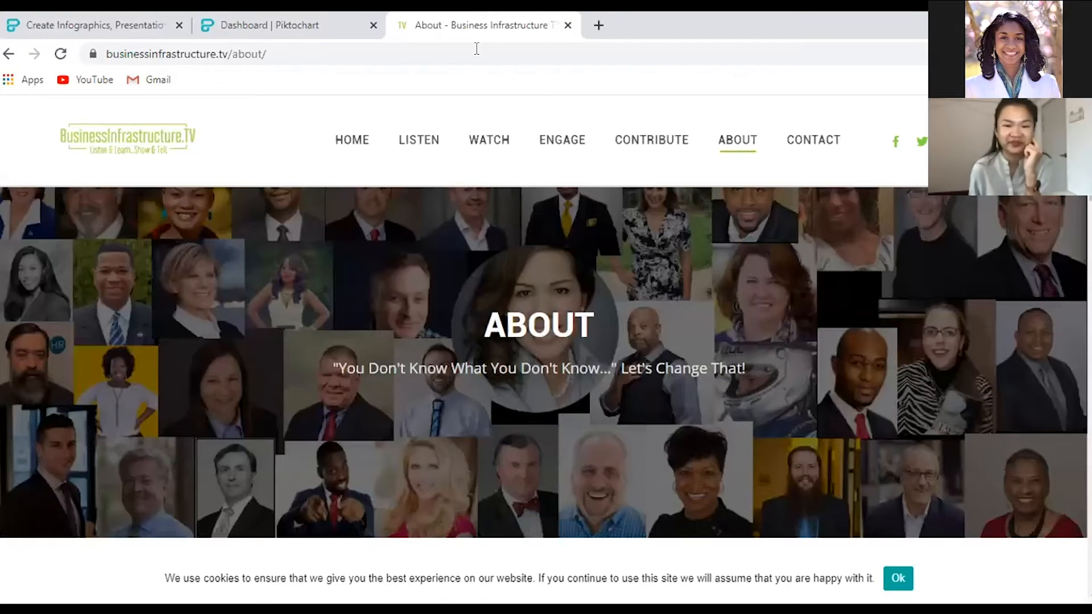
scroll(546, 363, down, 1)
scroll(546, 353, down, 4)
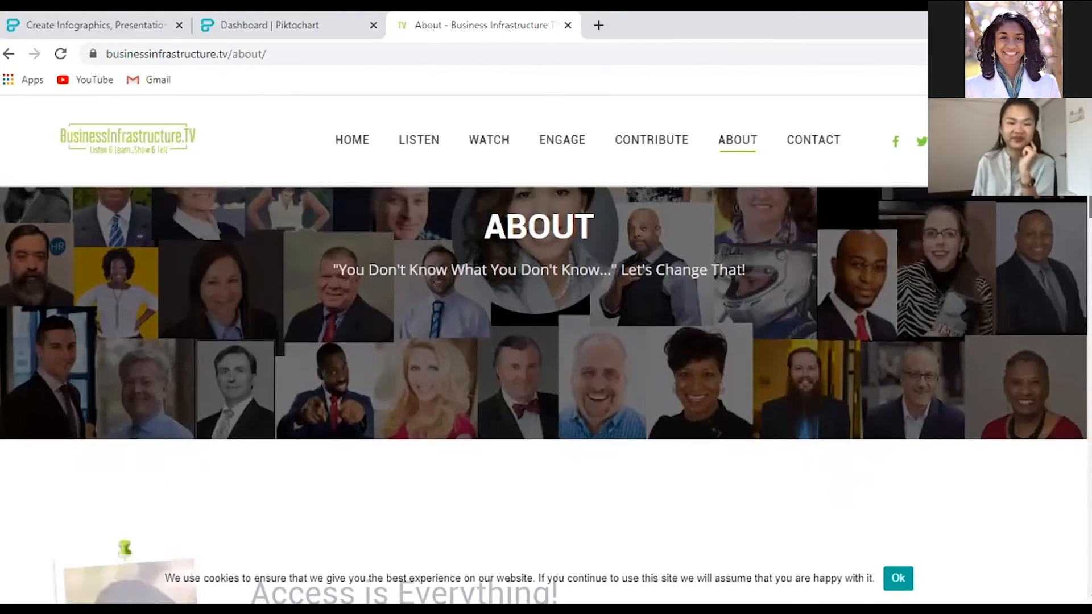
scroll(545, 393, down, 3)
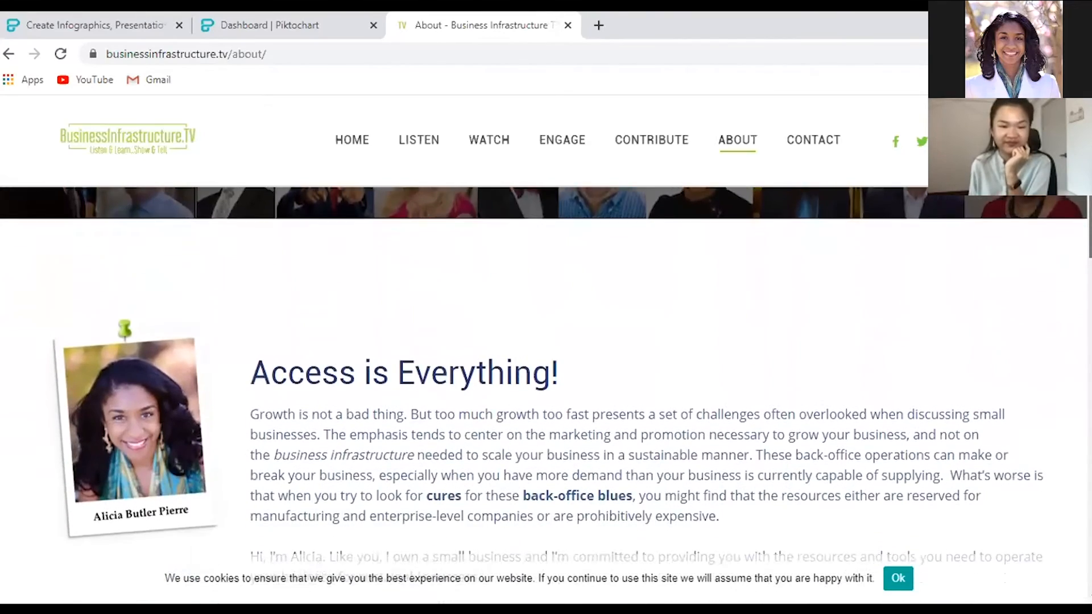
scroll(546, 395, down, 1)
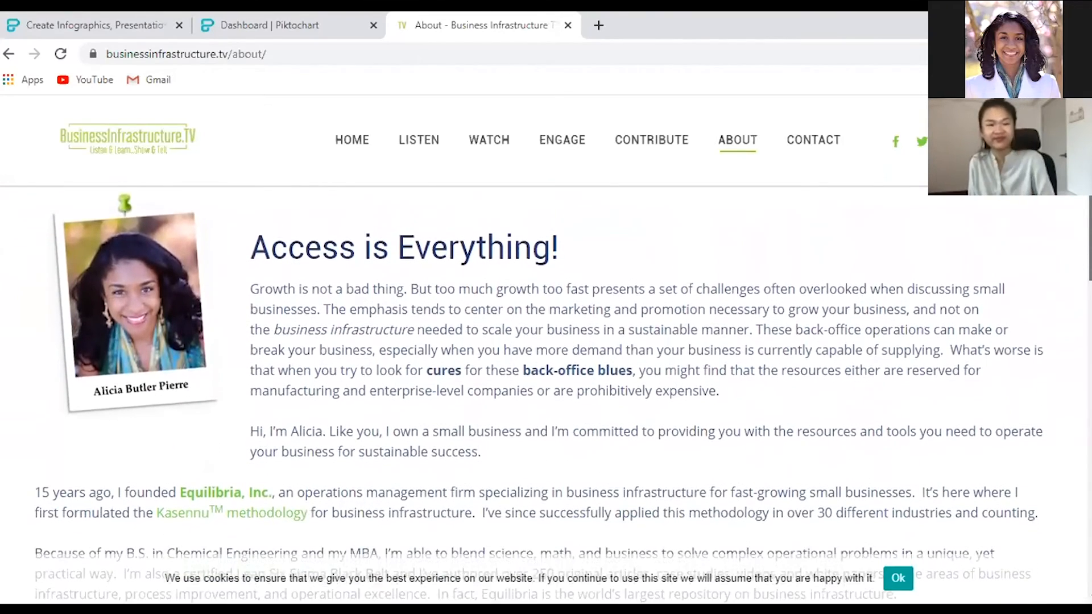
scroll(546, 395, down, 1)
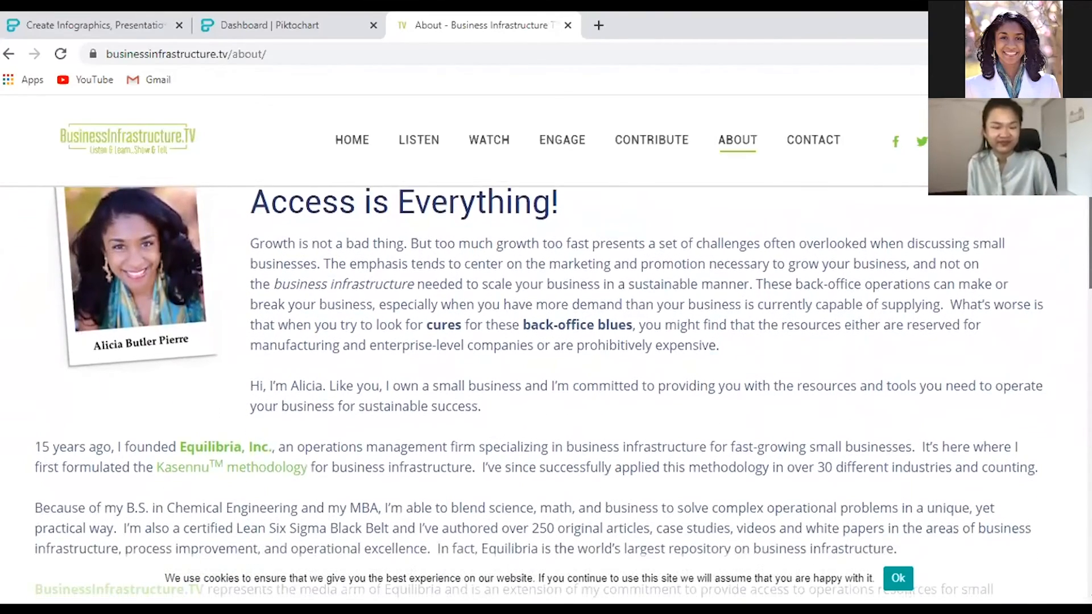
scroll(546, 394, down, 3)
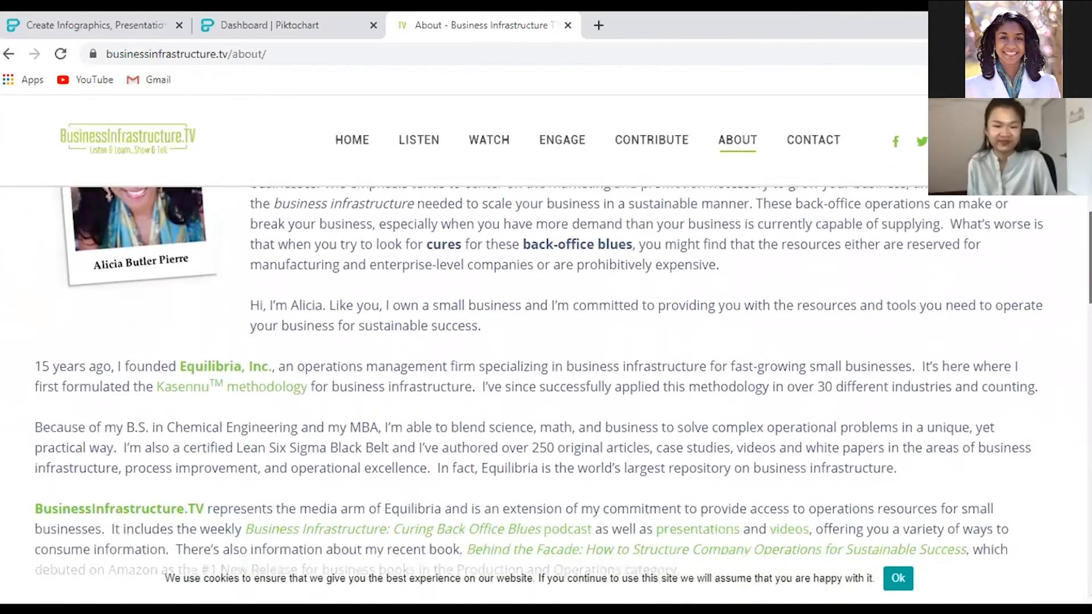
scroll(546, 395, down, 4)
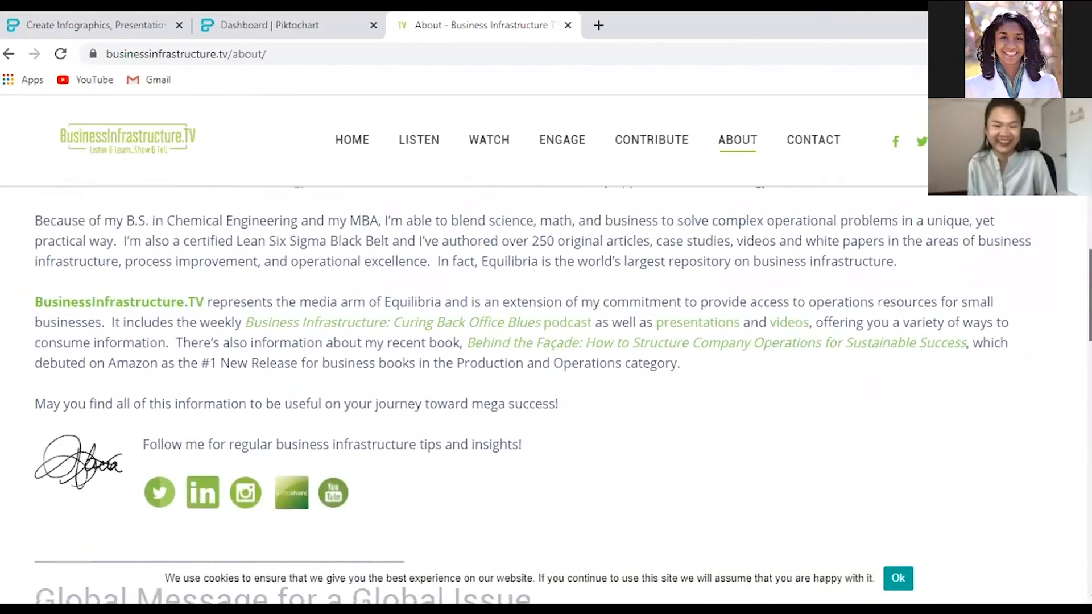
- Examine the Global Message for a Global Issue section, including the podcast's listener map and its legend
scroll(546, 395, down, 4)
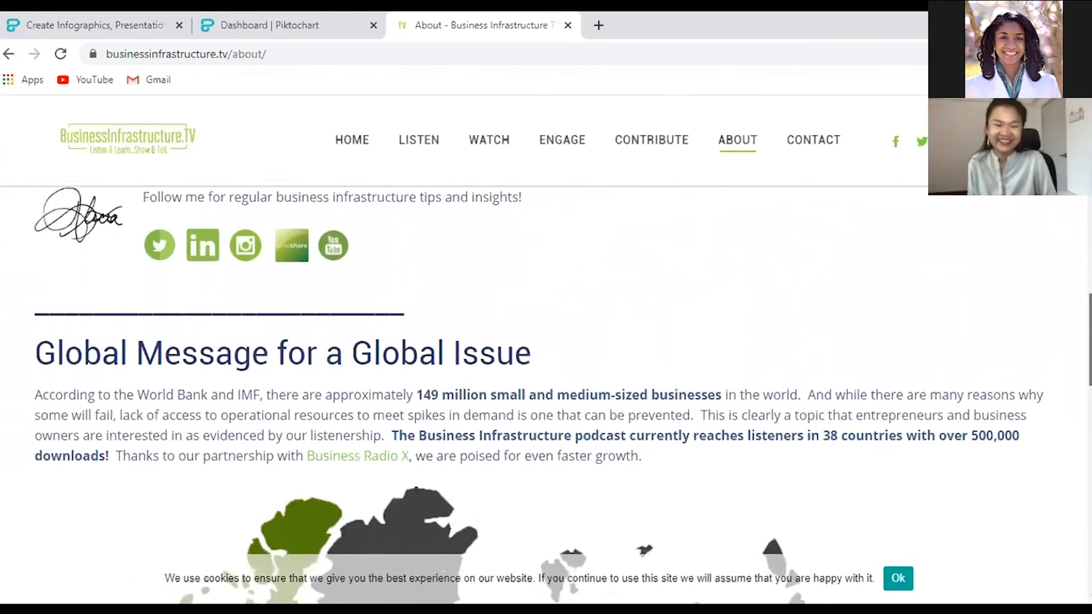
scroll(546, 394, down, 1)
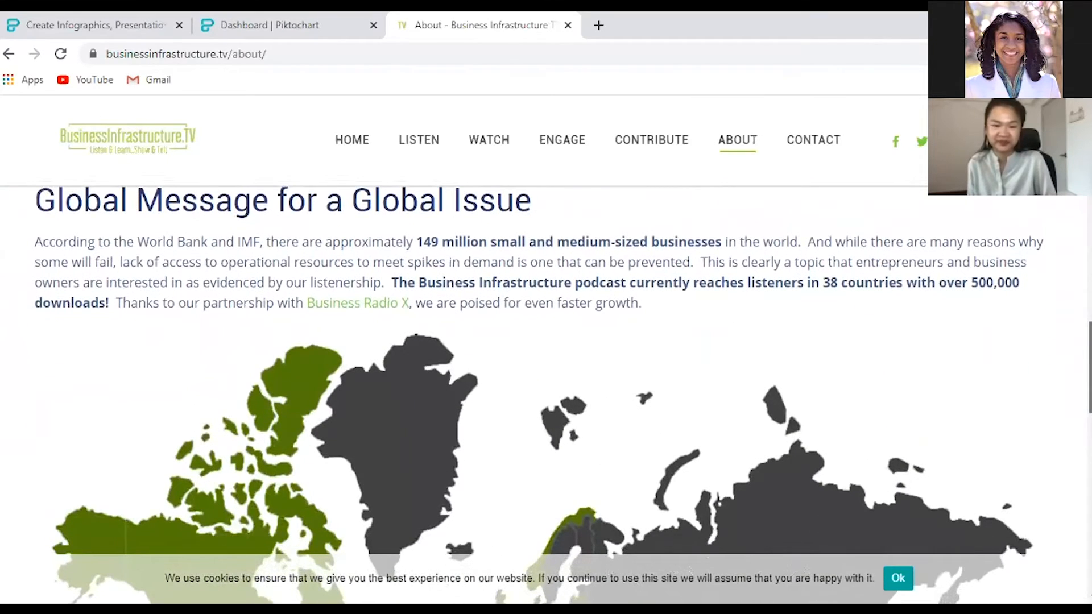
scroll(546, 395, down, 1)
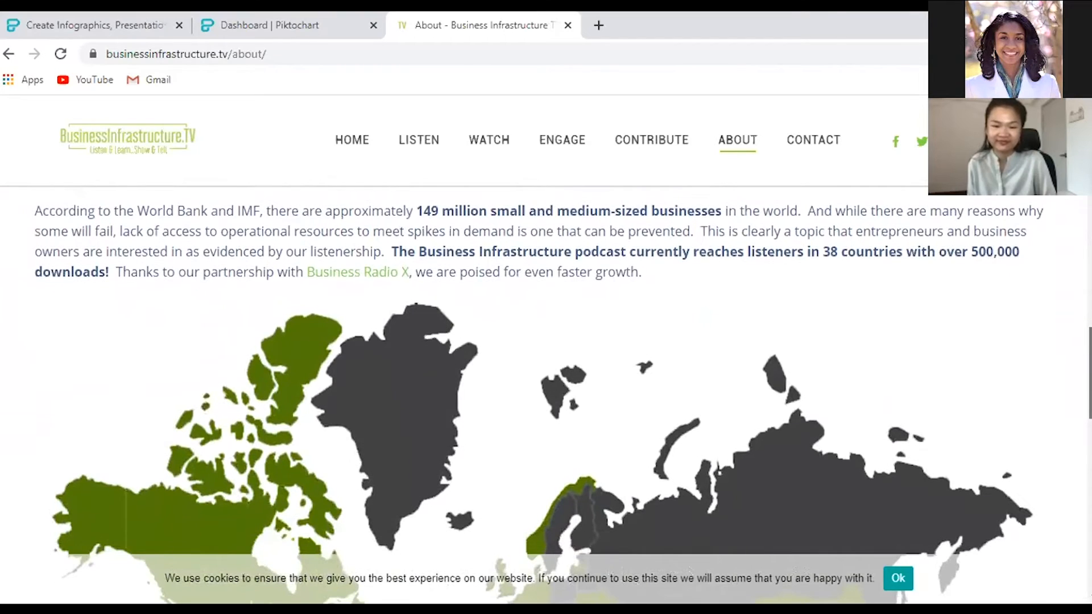
scroll(546, 395, down, 1)
drag(1089, 374, 1089, 374)
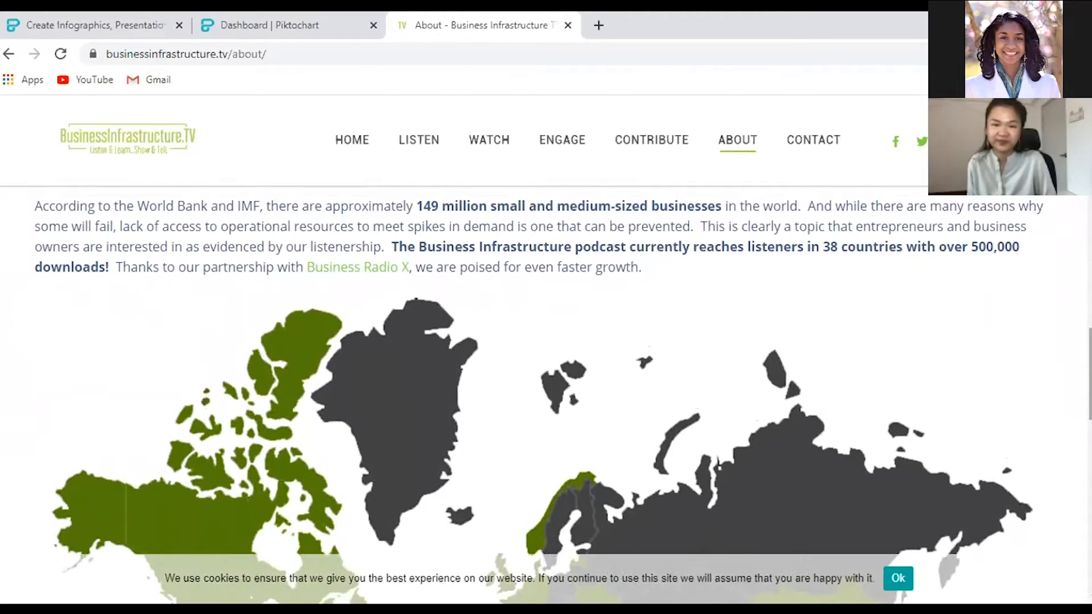
drag(1090, 374, 1089, 442)
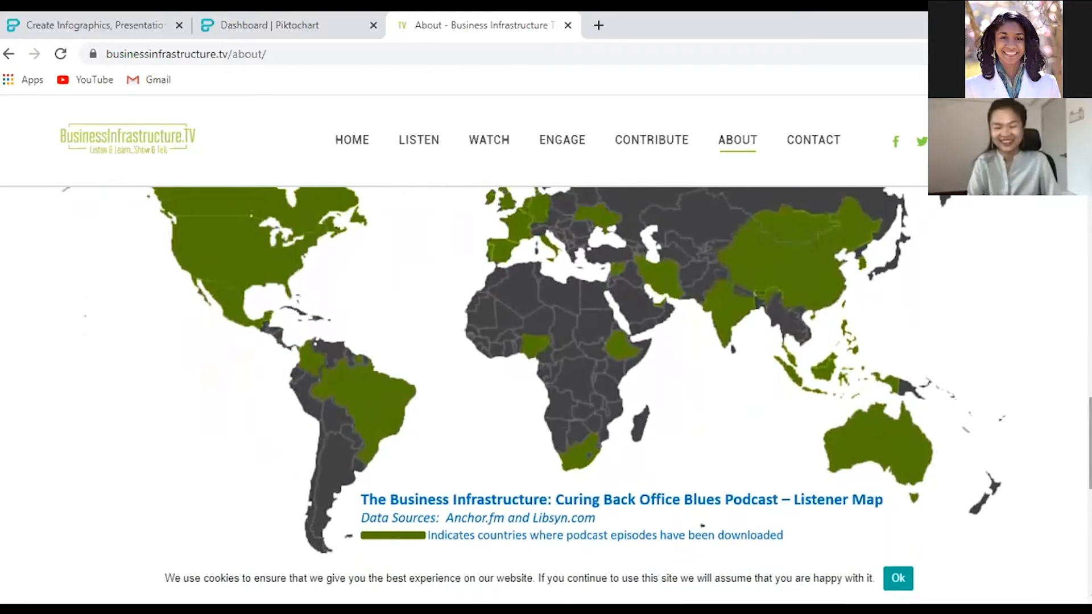